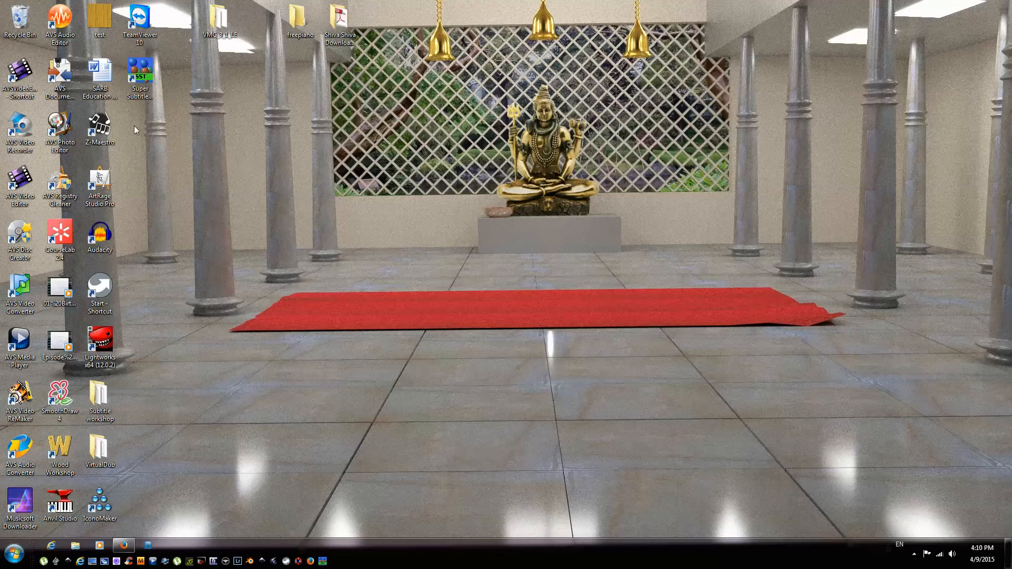
Launch Super SubTitler and reposition its window on the desktop.
double_click(140, 79)
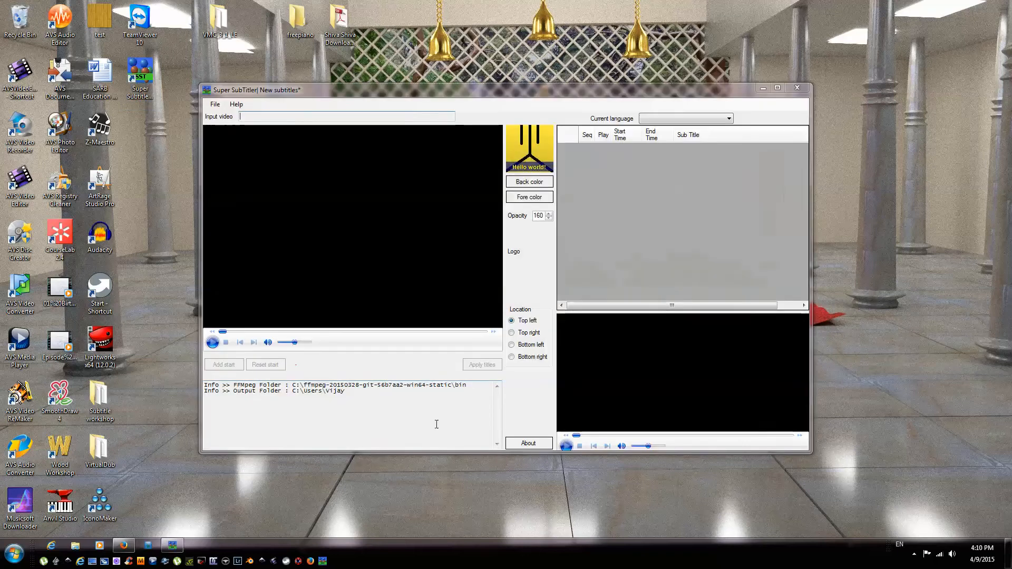
drag(459, 94, 437, 95)
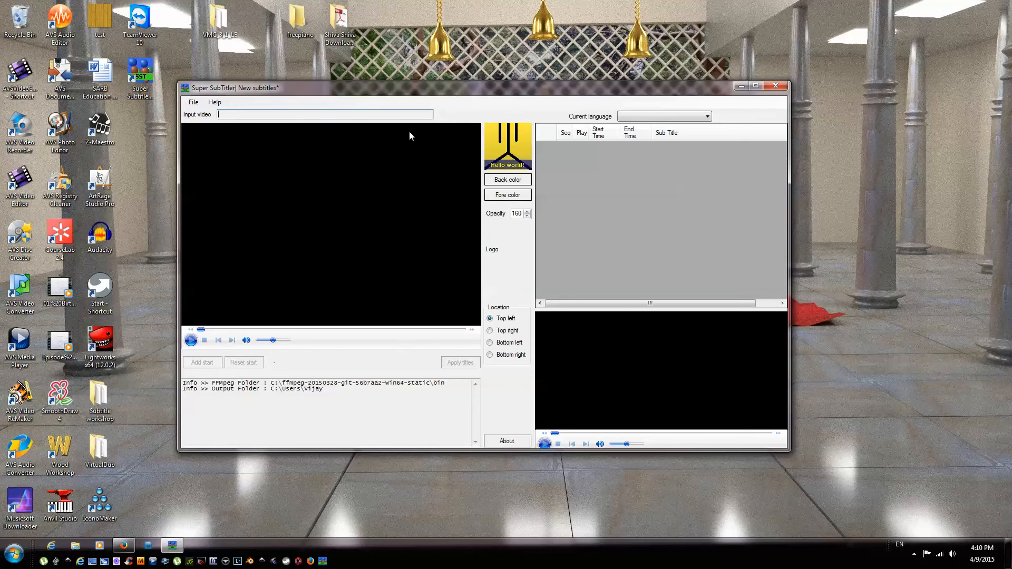
drag(412, 86, 406, 59)
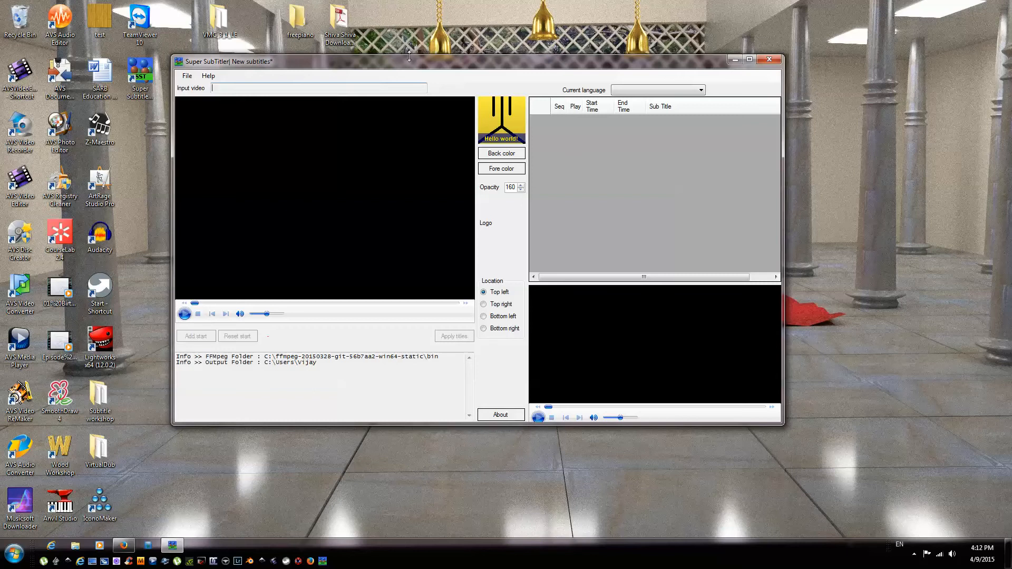
drag(431, 64, 503, 84)
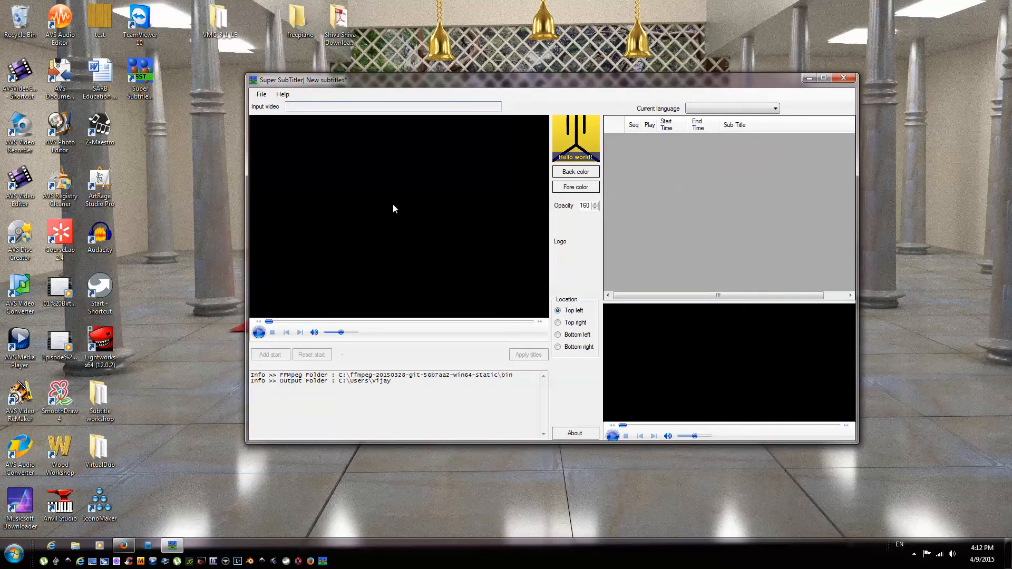
Examine the output folder and FFmpeg folder paths listed in the information log.
drag(400, 383, 338, 381)
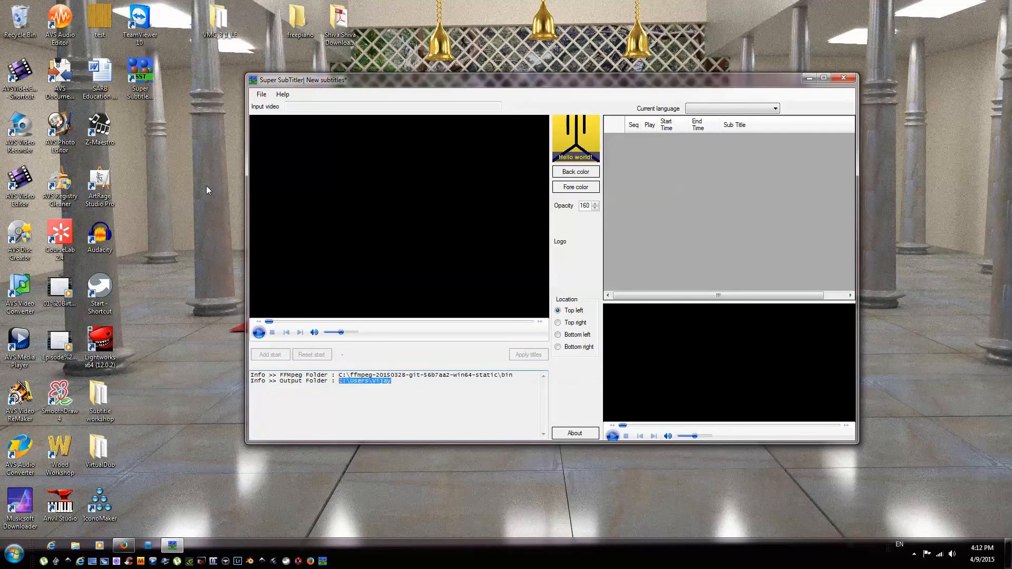
click(522, 374)
drag(522, 375, 282, 368)
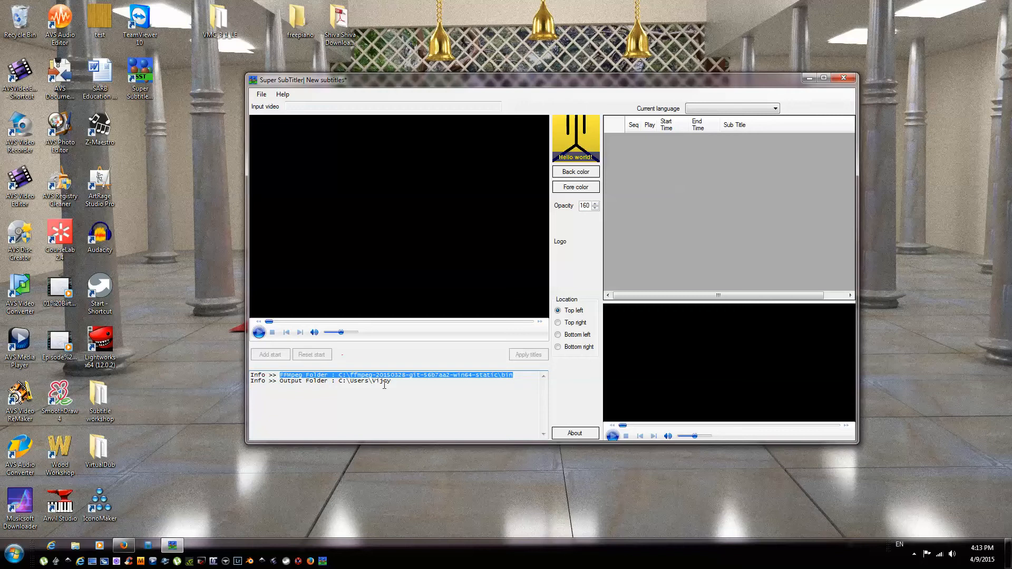
Change the output folder in the program settings to the Desktop and close the settings.
click(261, 95)
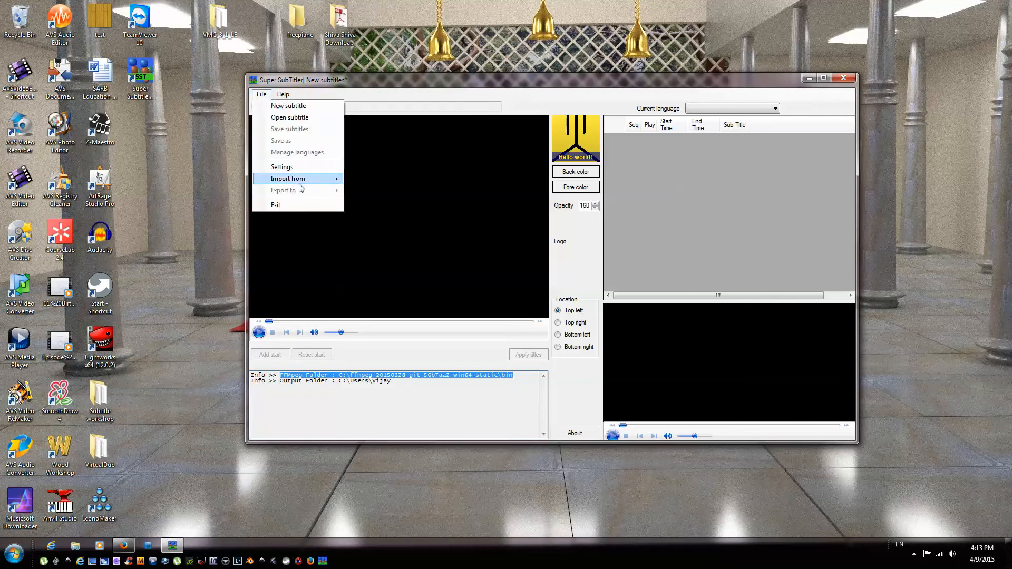
click(298, 168)
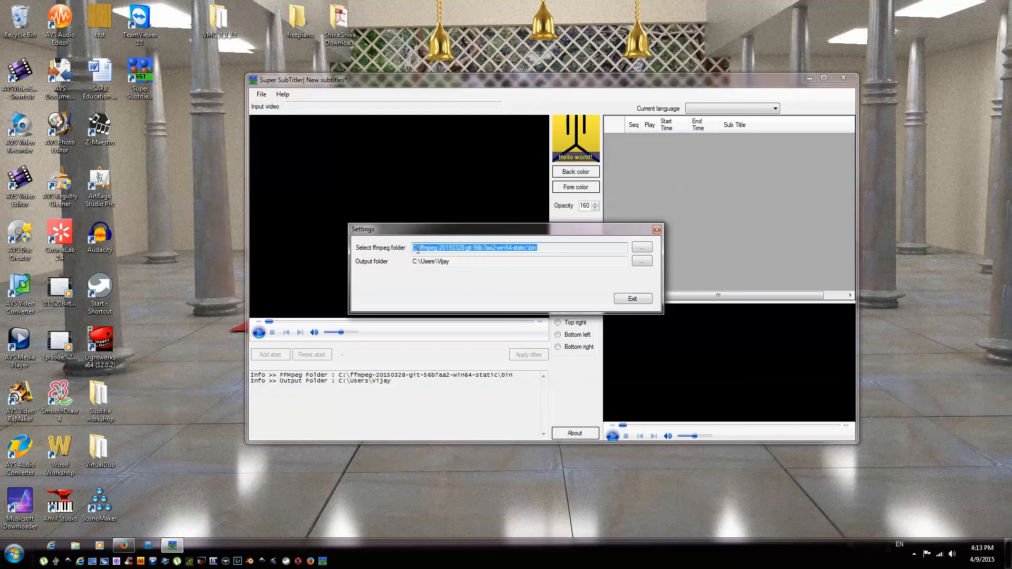
click(538, 245)
drag(538, 245, 418, 255)
click(641, 264)
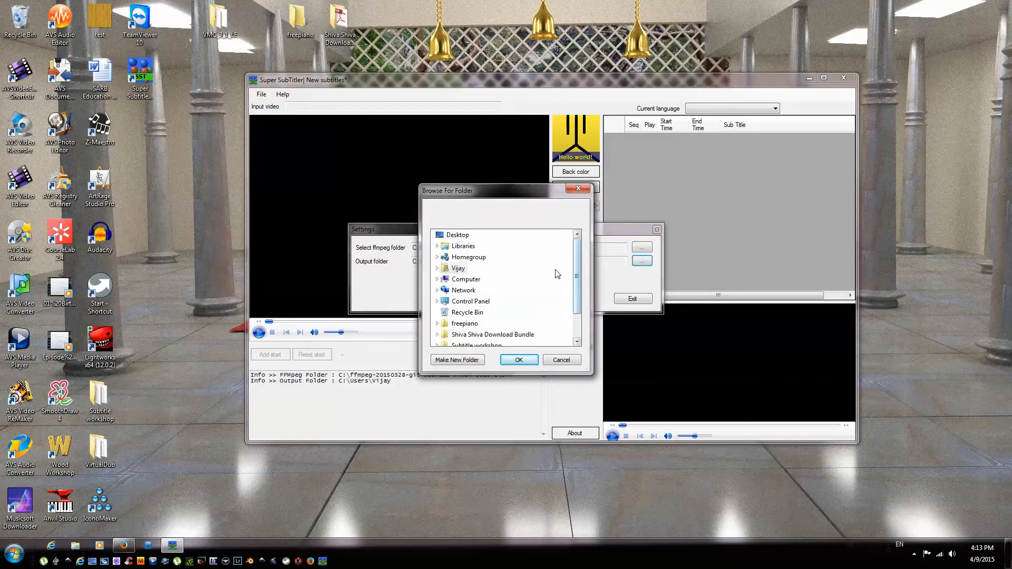
click(466, 238)
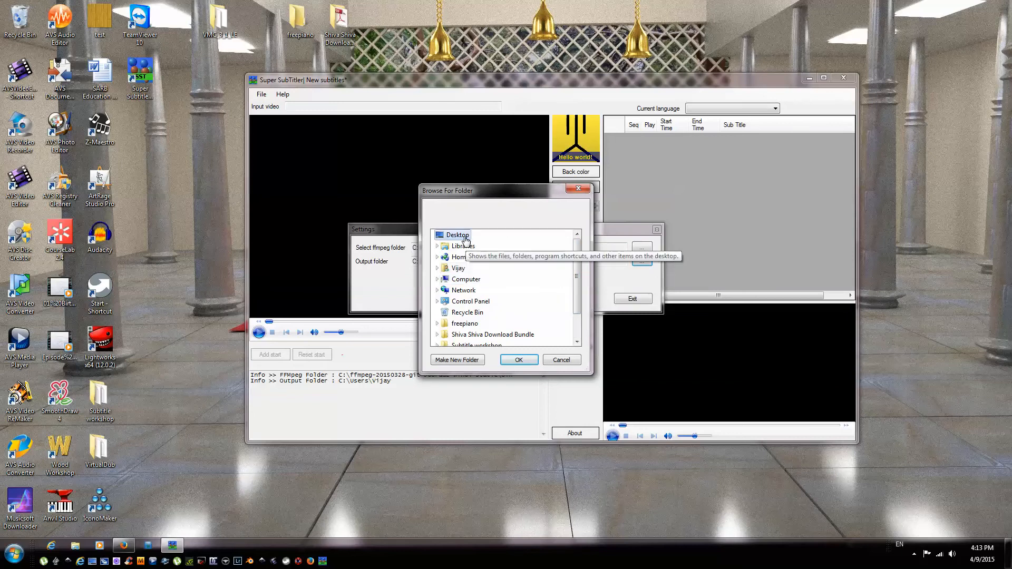
click(519, 362)
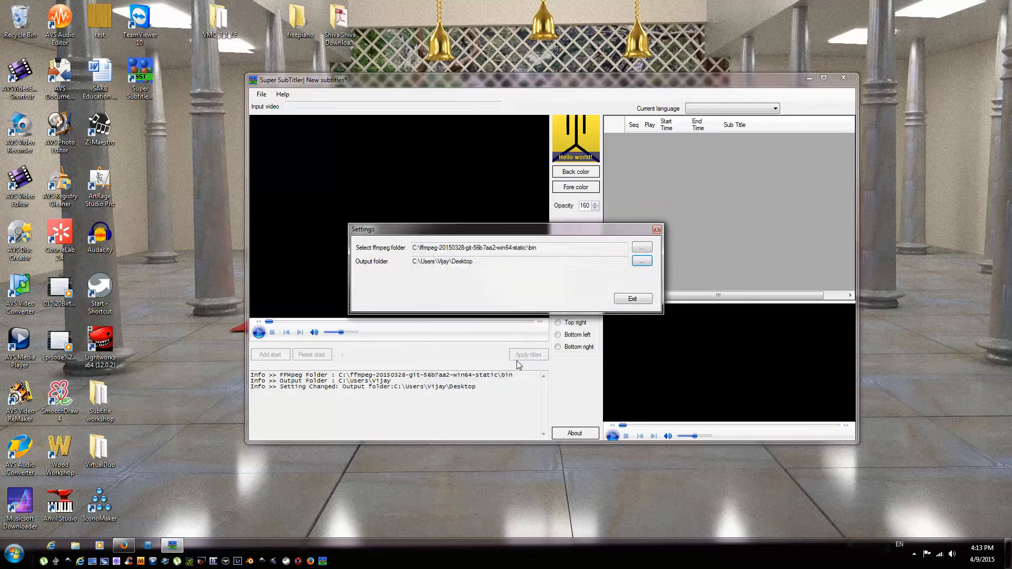
click(632, 299)
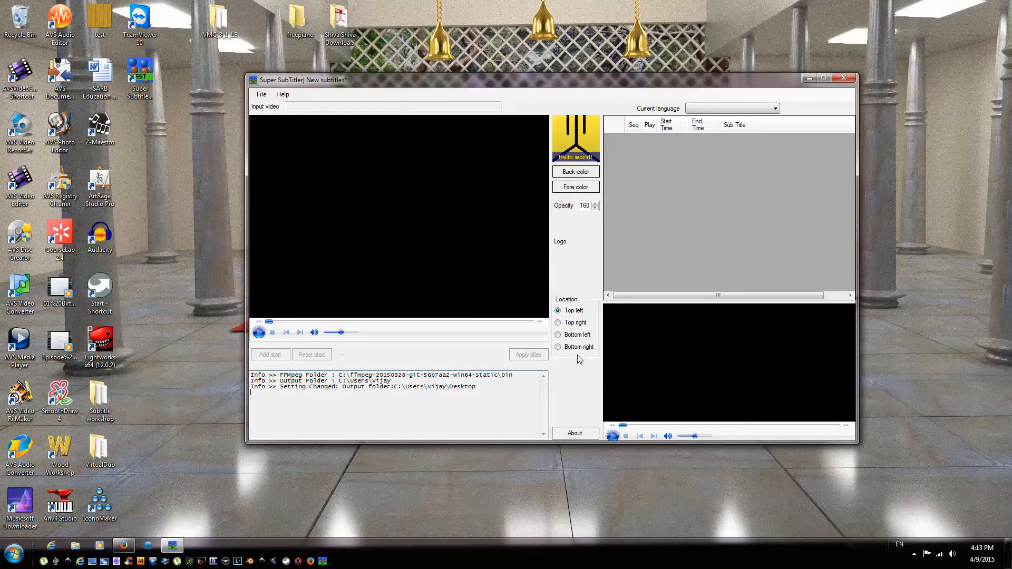
Try to set a logo image without a project, dismiss the notice, and start a new subtitle project.
click(578, 280)
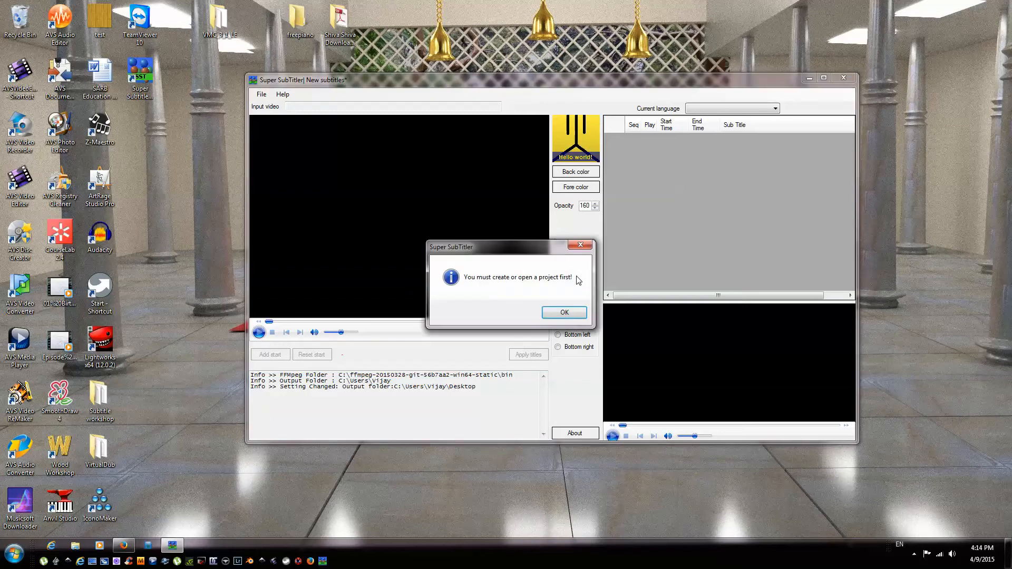
click(573, 317)
click(269, 96)
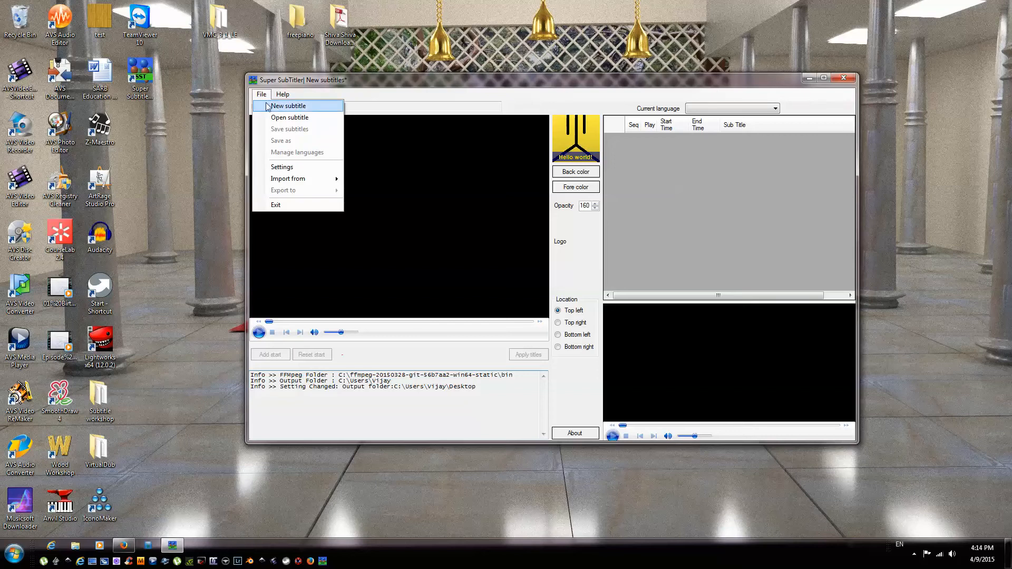
click(288, 106)
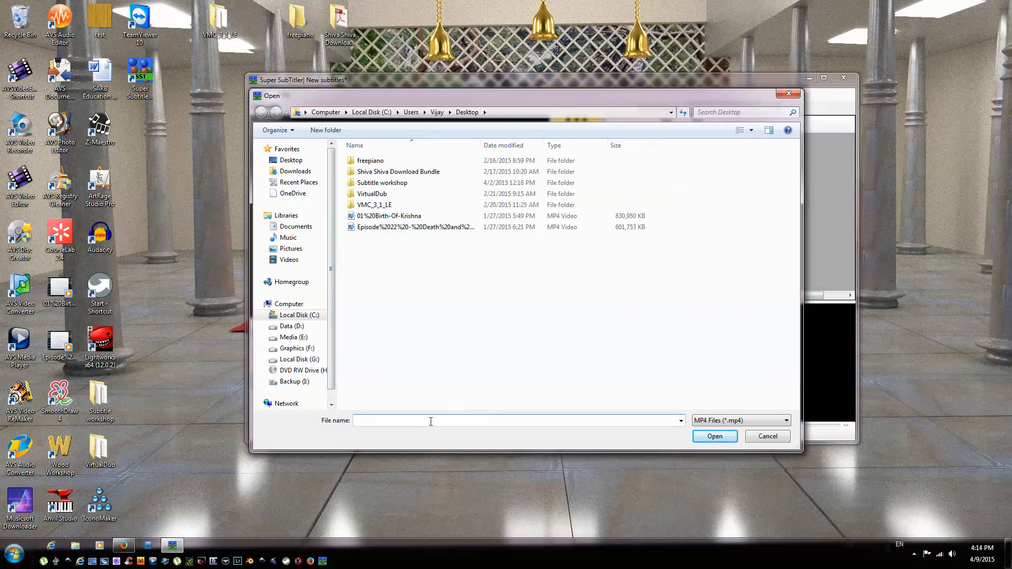
Open the video From_Creation_to_Creator_-_Sadhguru from the Media\Spiritual\MP4\ForDub folder on drive E as the project's input.
text(TestingSST)
scroll(333, 253, down, 1)
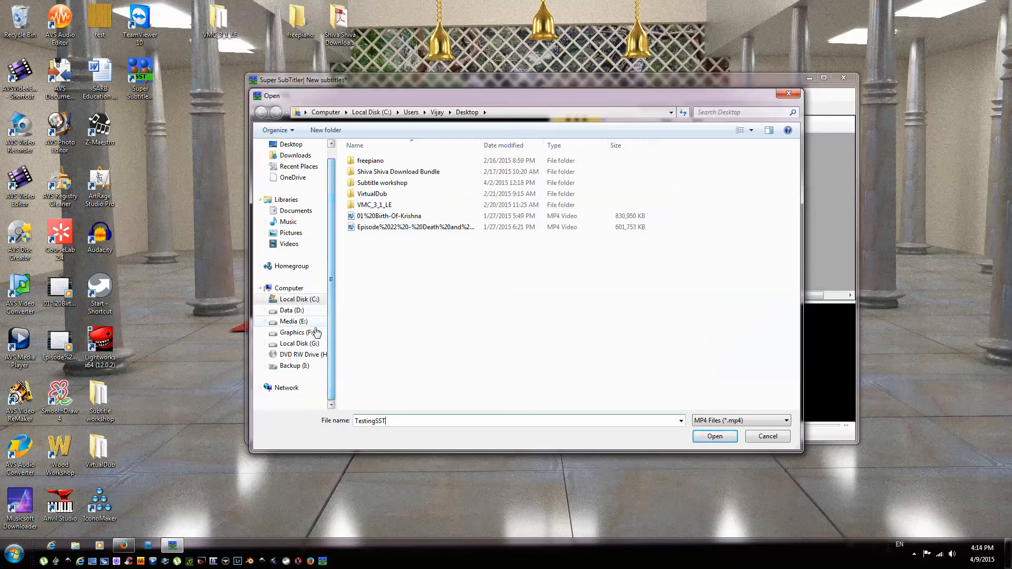
click(294, 321)
double_click(387, 211)
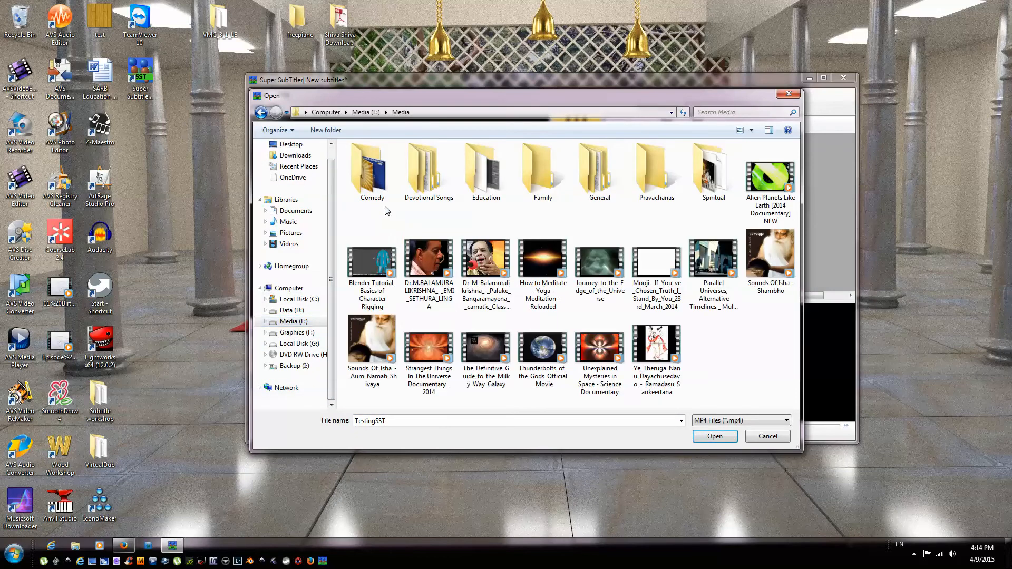
click(717, 178)
double_click(717, 177)
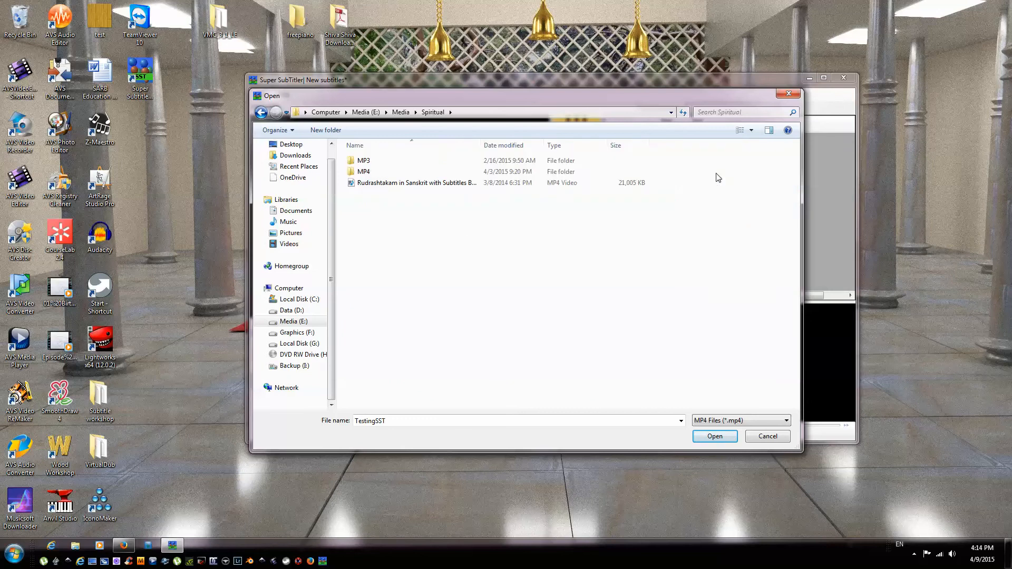
double_click(385, 172)
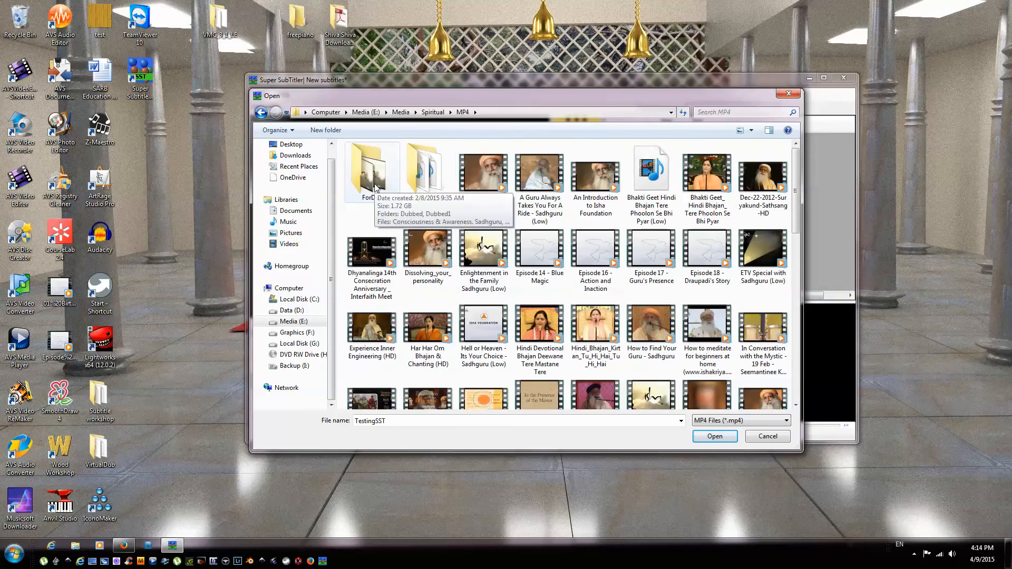
double_click(376, 185)
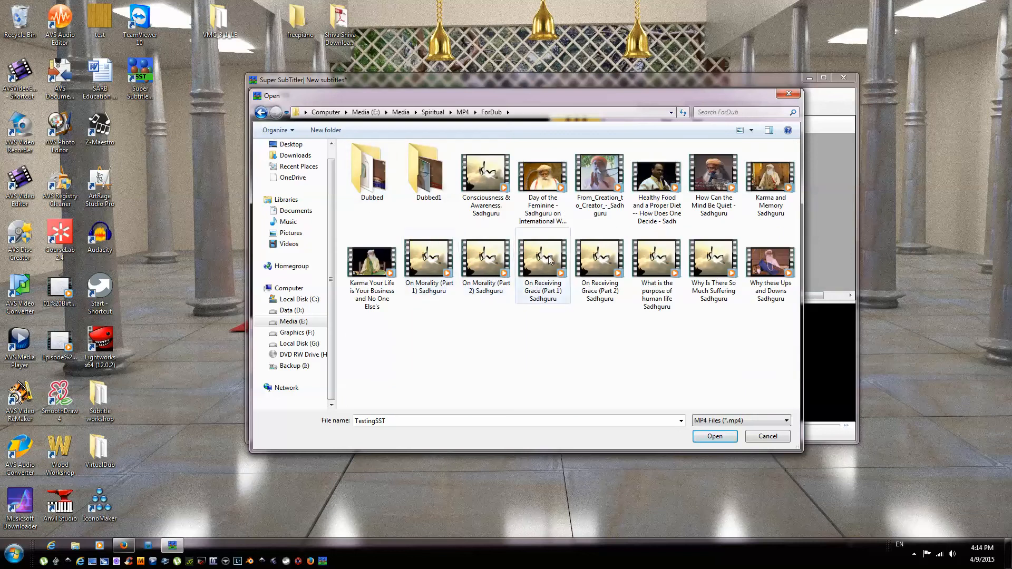
click(599, 184)
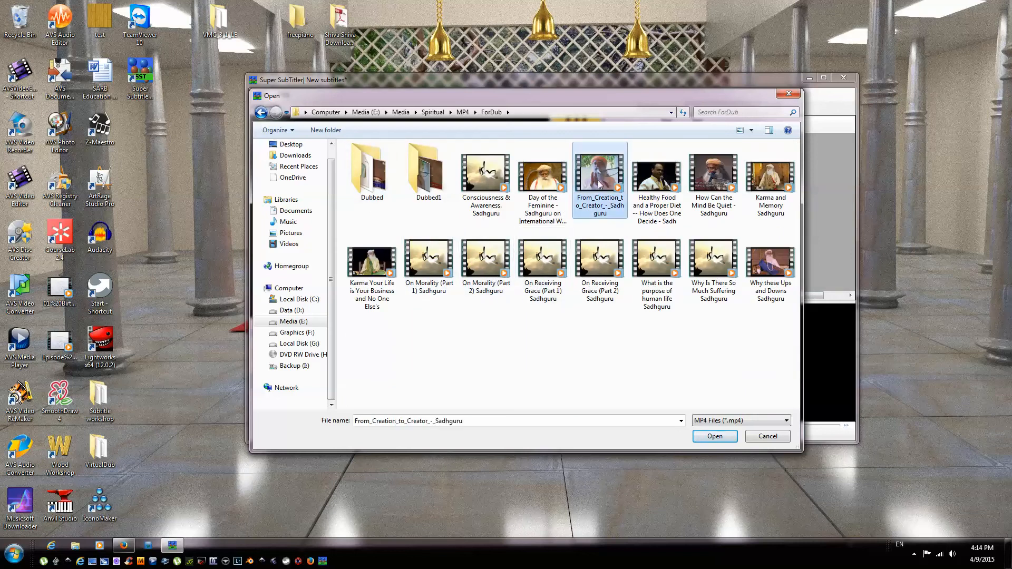
click(714, 436)
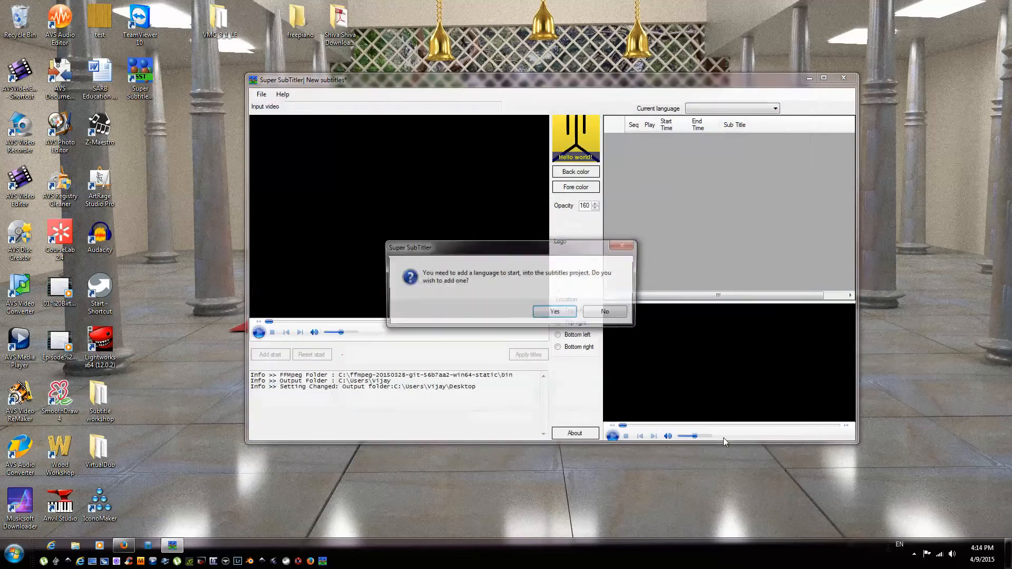
Agree to add a language and add English with the Verdana Regular font at size 14 to the project's languages.
drag(503, 249, 475, 237)
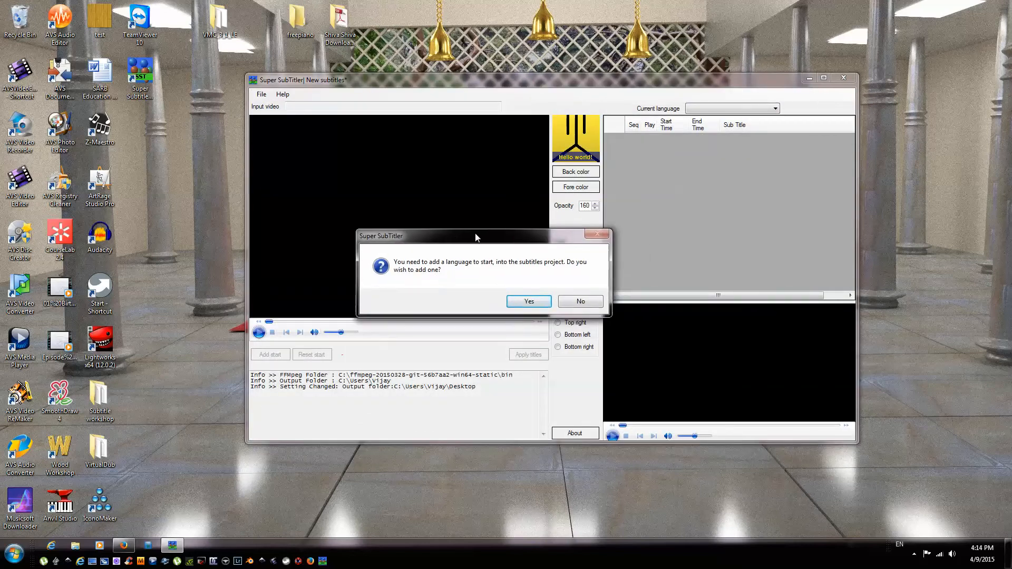
drag(475, 233, 476, 233)
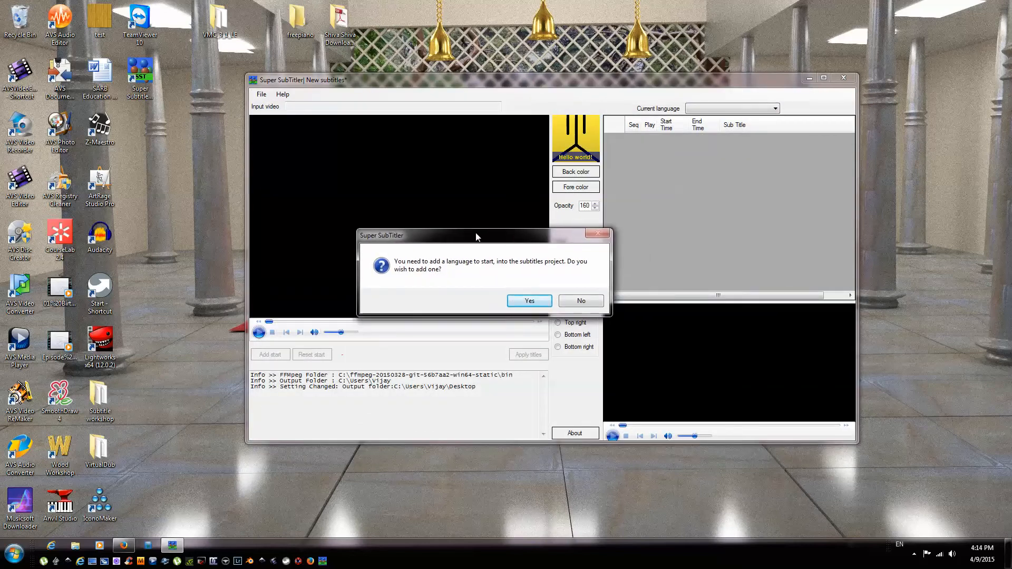
click(530, 301)
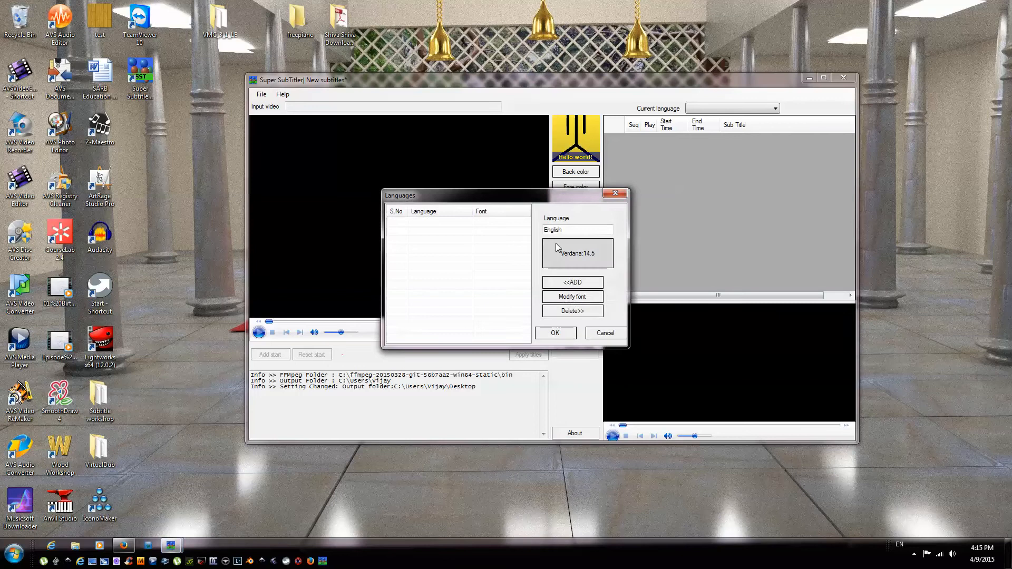
drag(590, 230, 544, 232)
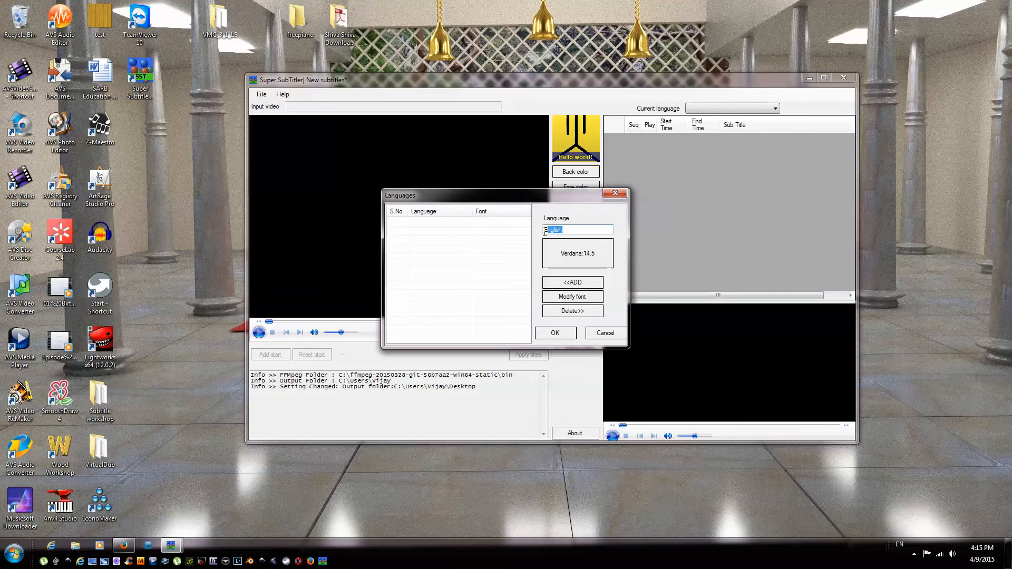
click(584, 248)
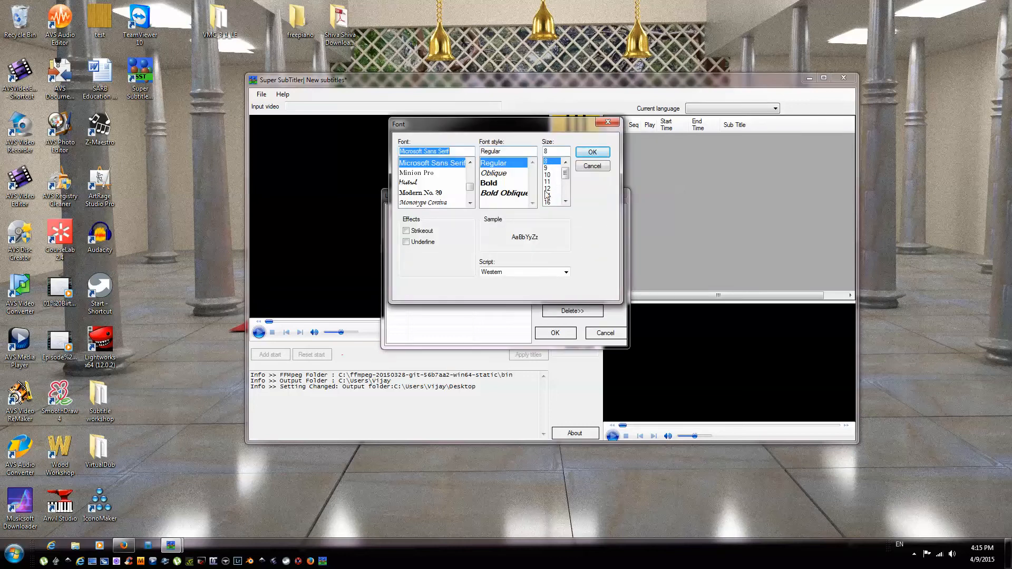
text(ver)
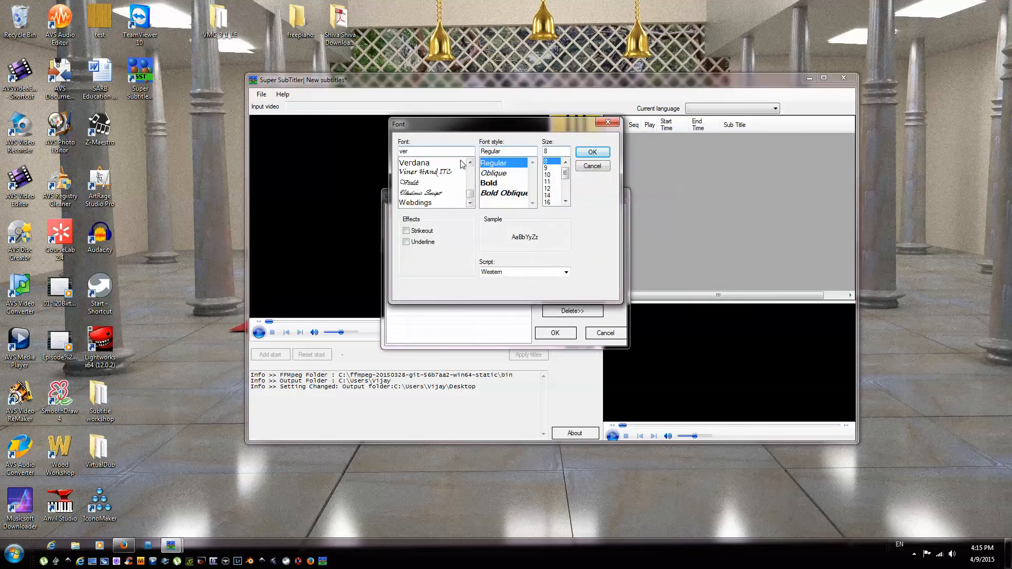
click(463, 163)
click(559, 196)
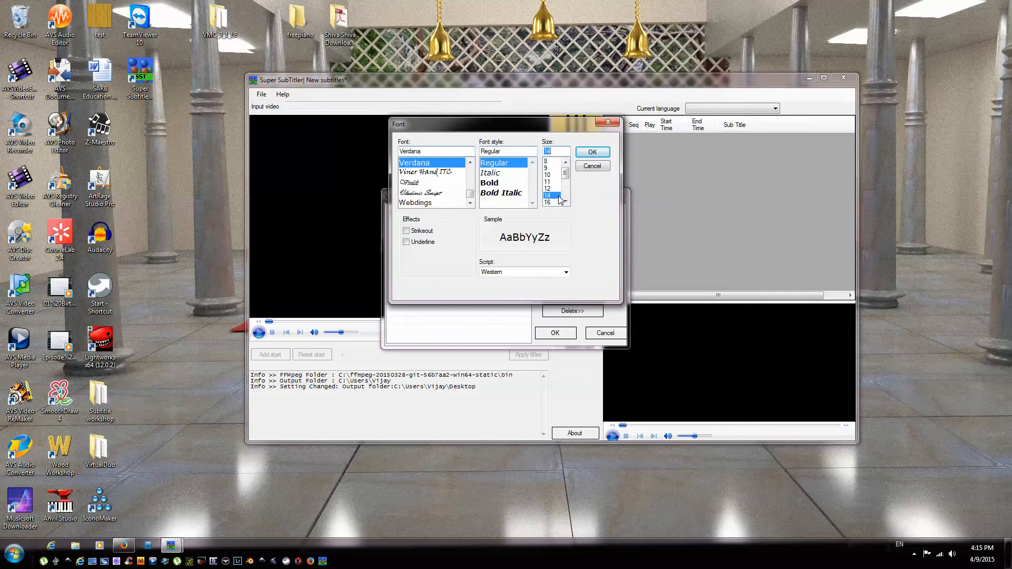
click(592, 152)
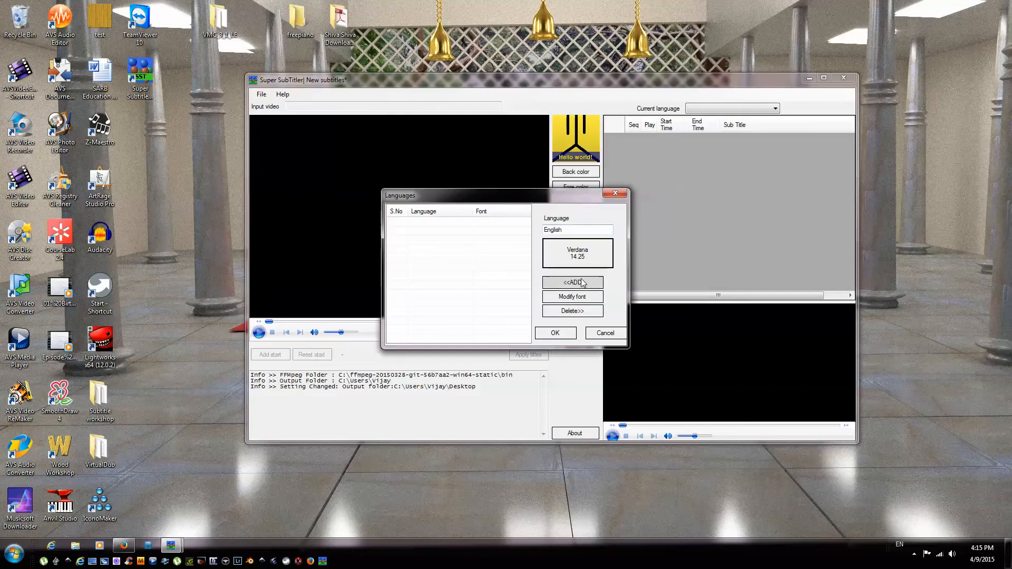
click(579, 283)
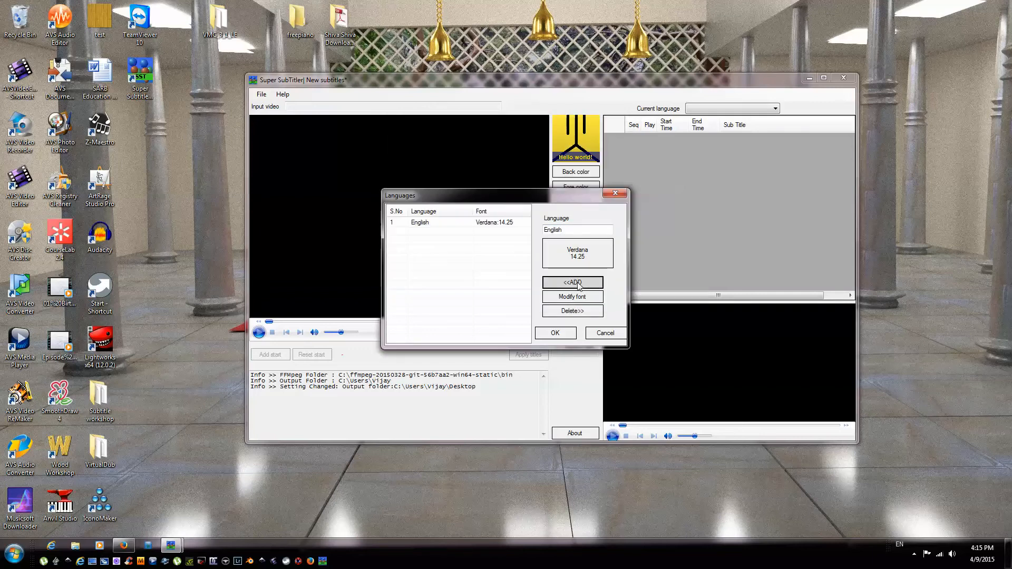
click(566, 334)
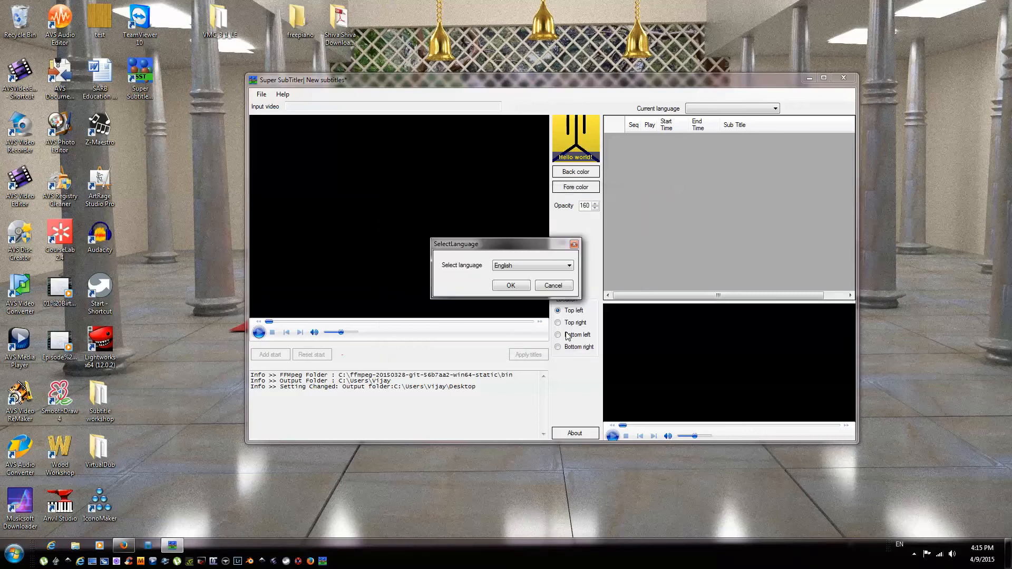
Select English as the subtitle language and confirm it to load the video.
click(510, 266)
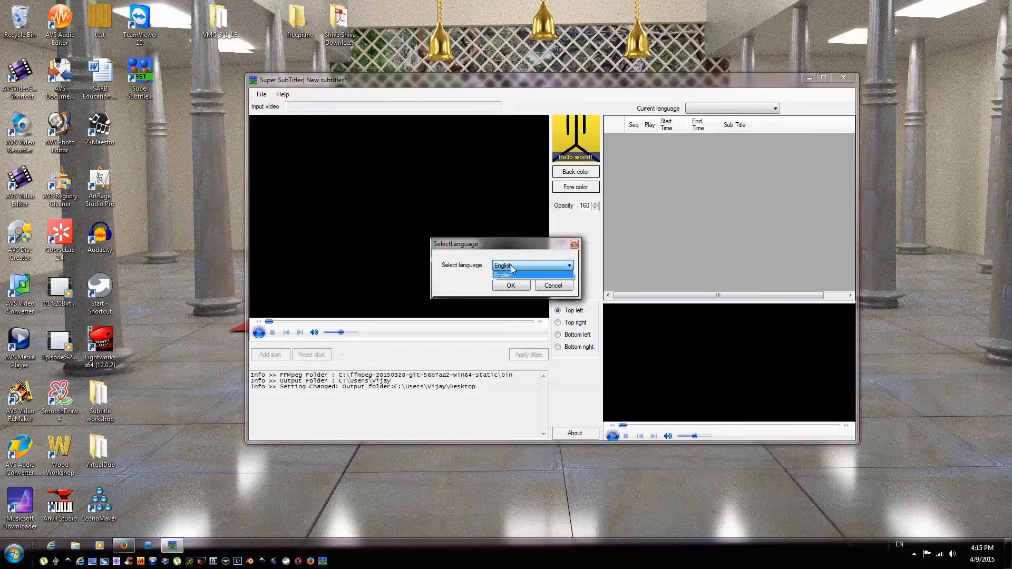
click(520, 214)
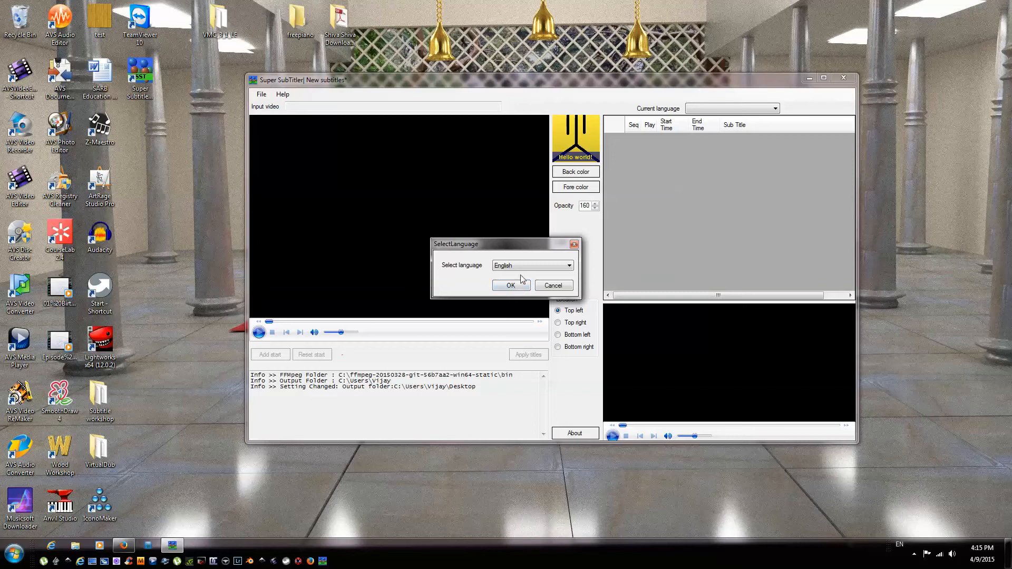
click(514, 289)
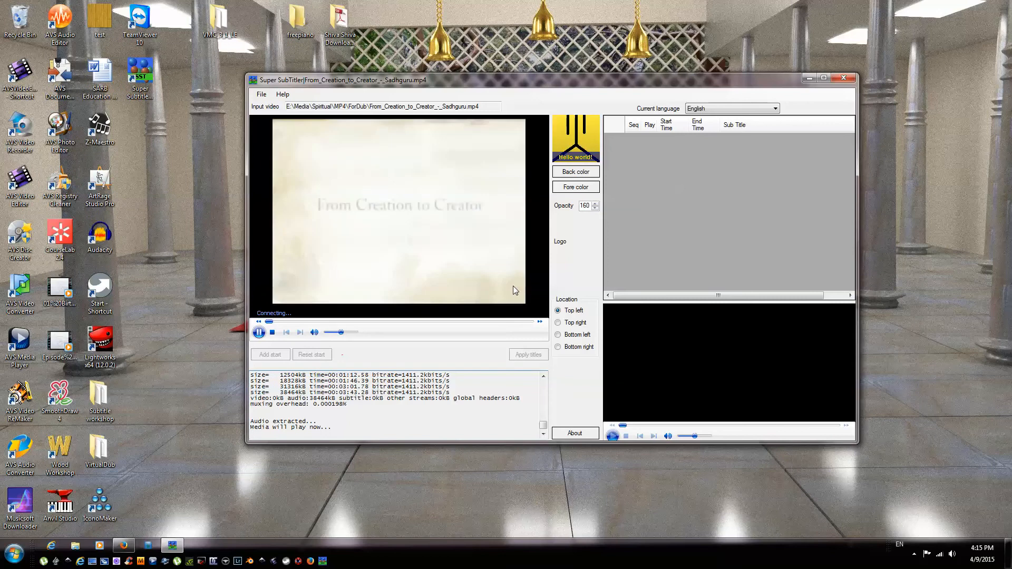
Replay the video from near its beginning and mark the first subtitle's start at 00:02 and end at 00:05.
click(260, 332)
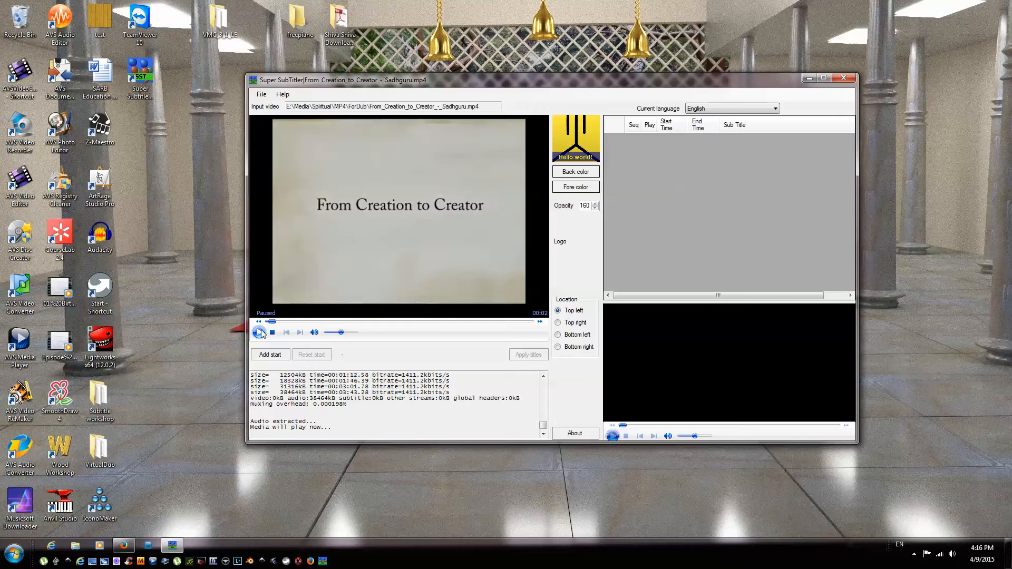
click(269, 324)
click(259, 334)
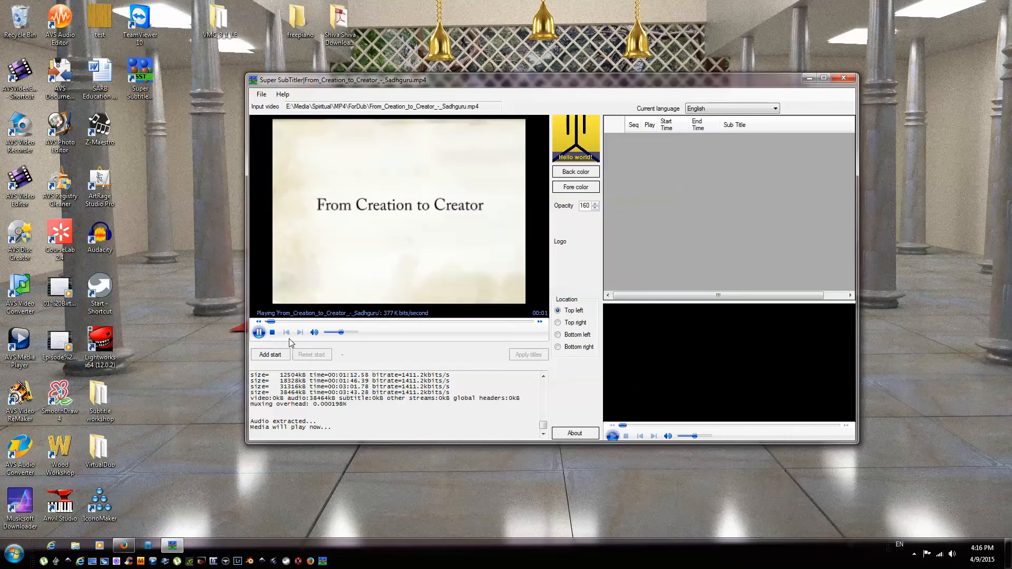
click(286, 356)
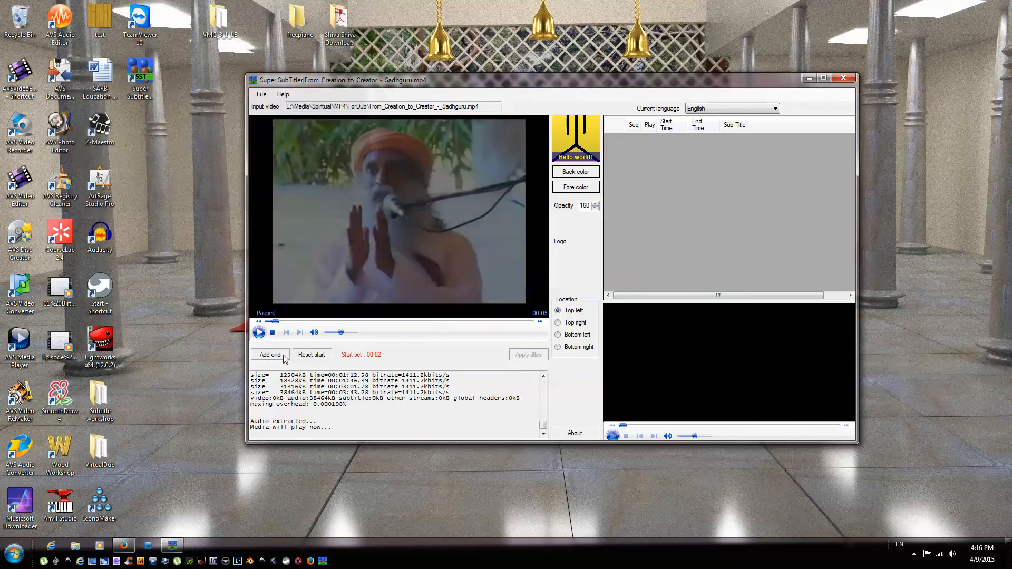
click(284, 356)
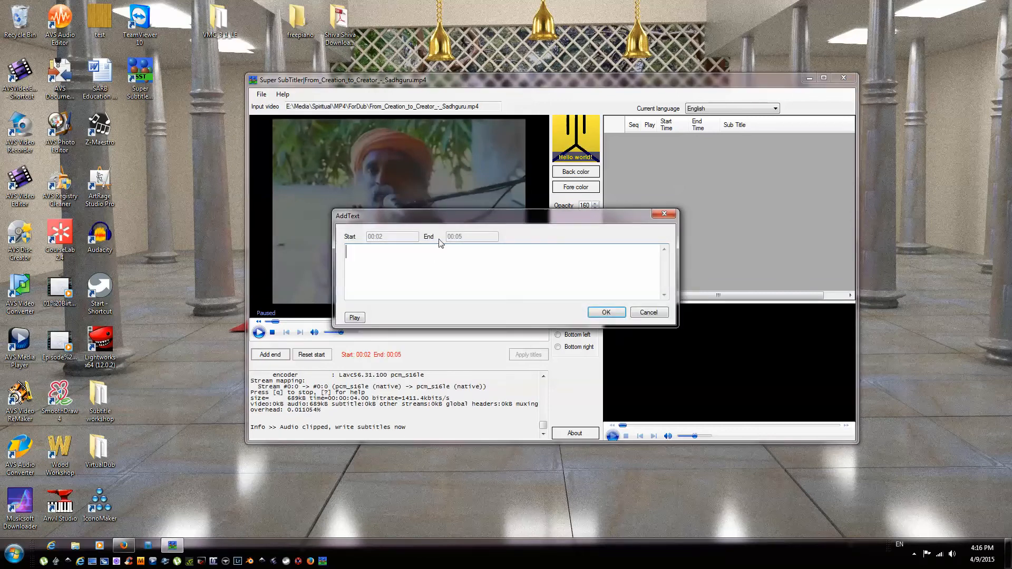
Enter "From Creation to the Creator" as the first subtitle's text and add it to the subtitle list.
drag(443, 218, 492, 222)
text(Fro,m)
key(BackSpace)
key(BackSpace)
key(BackSpace)
text(m Creato)
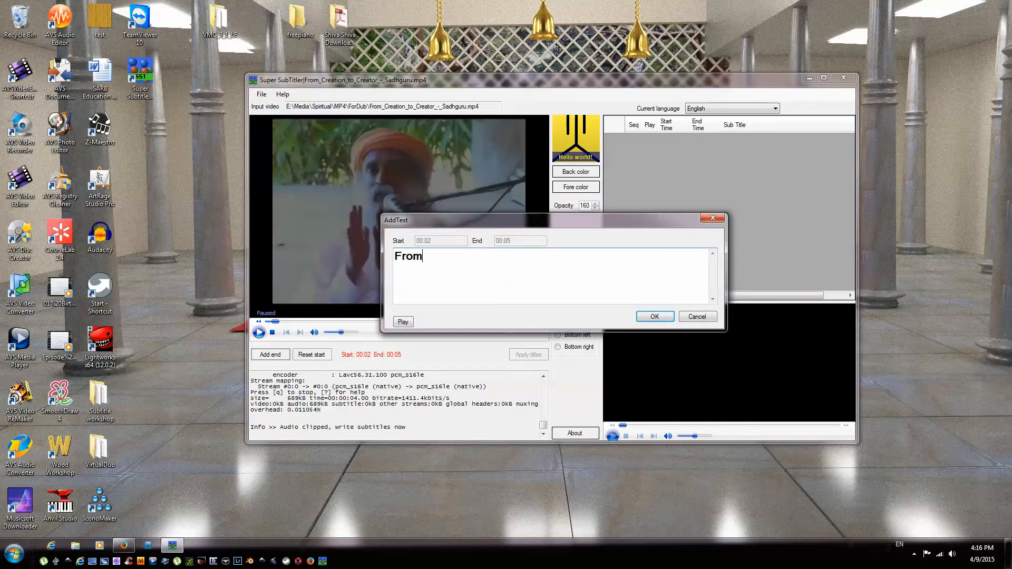
key(BackSpace)
key(BackSpace)
text(tion to the Cr)
key(BackSpace)
key(BackSpace)
text(Creatoir)
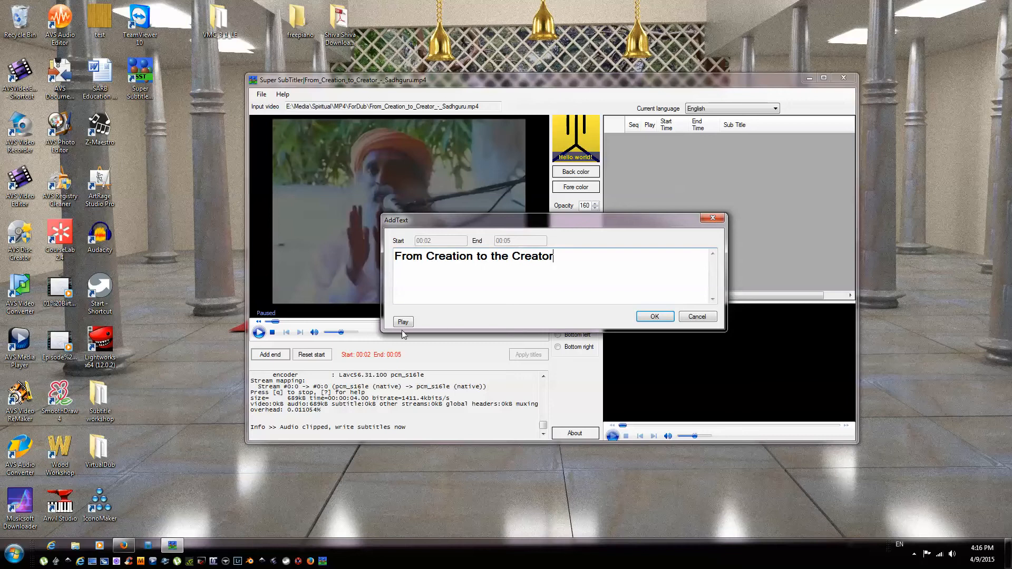
click(654, 318)
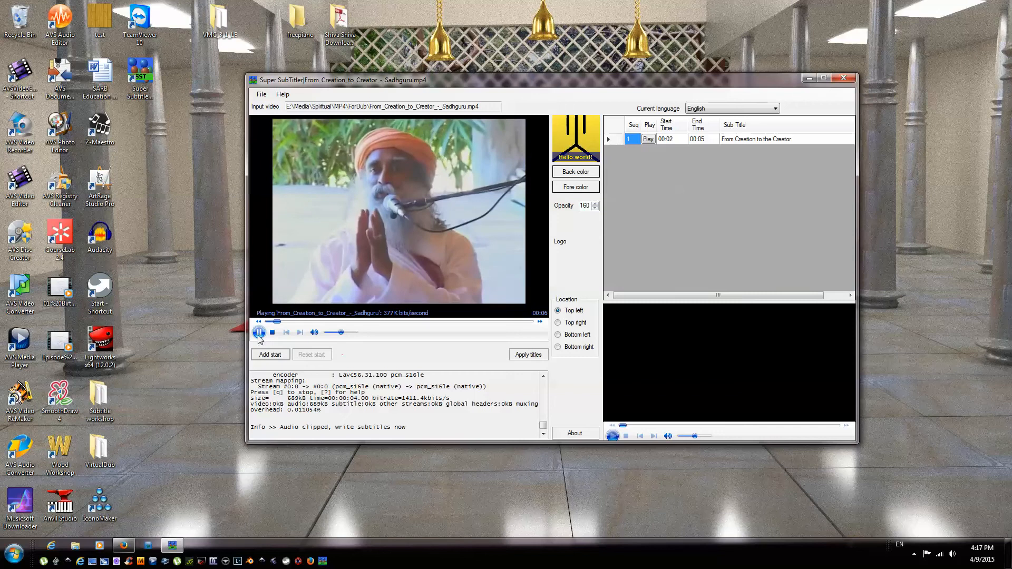
Rewind the video slightly and mark the second subtitle's start at 00:05 and end at 00:10.
click(258, 333)
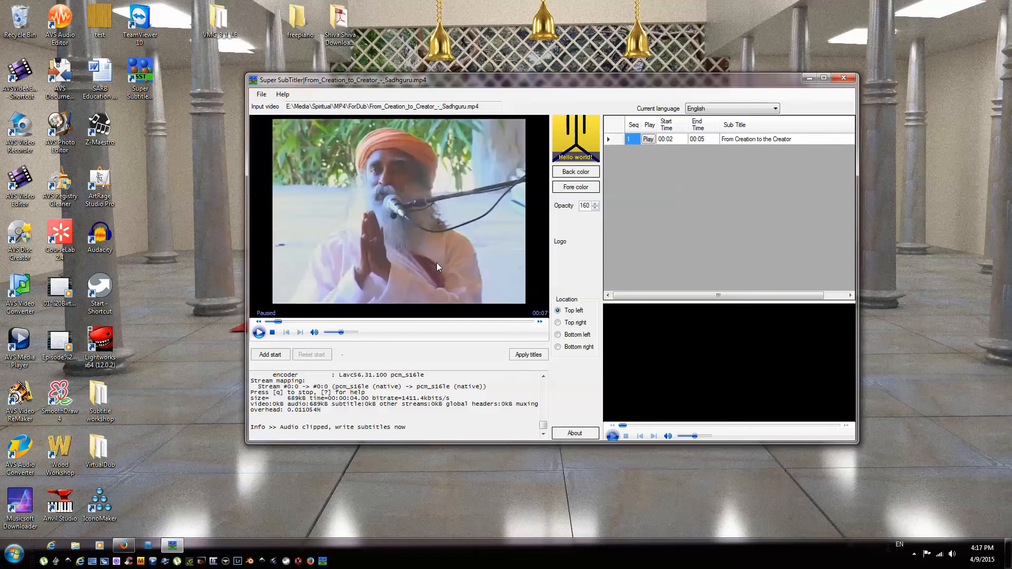
click(272, 322)
click(259, 332)
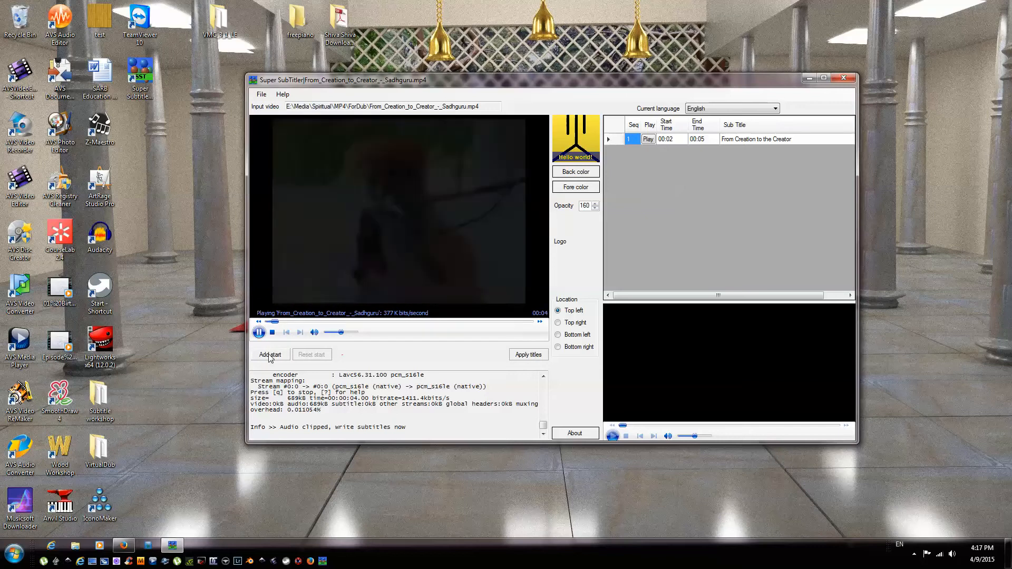
click(270, 355)
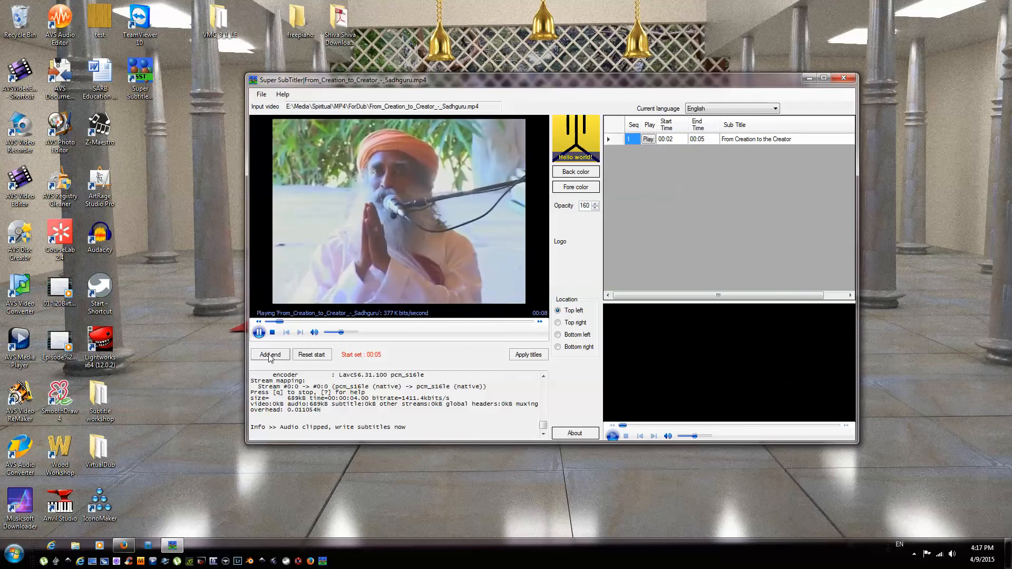
click(271, 358)
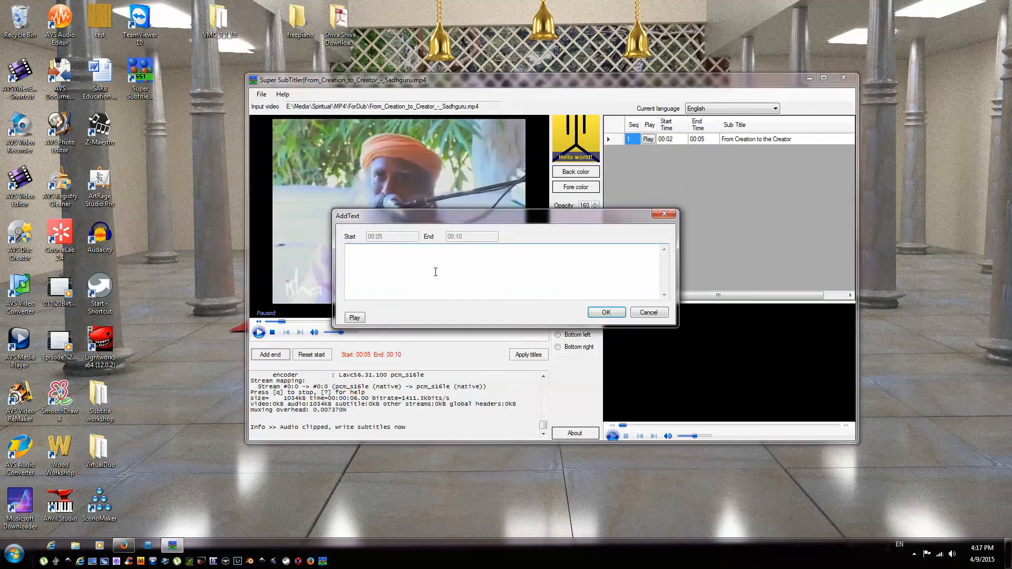
Add the second subtitle: "The fight in the world is not between good and evil. It is just between one mans belief Vs another mans belief.".
click(355, 318)
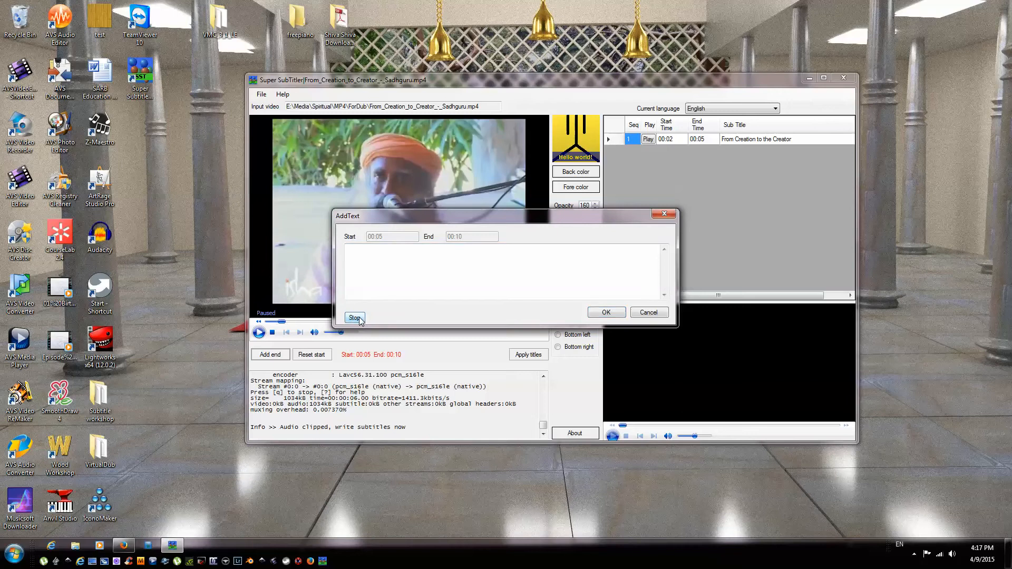
click(379, 279)
text(The fight in the)
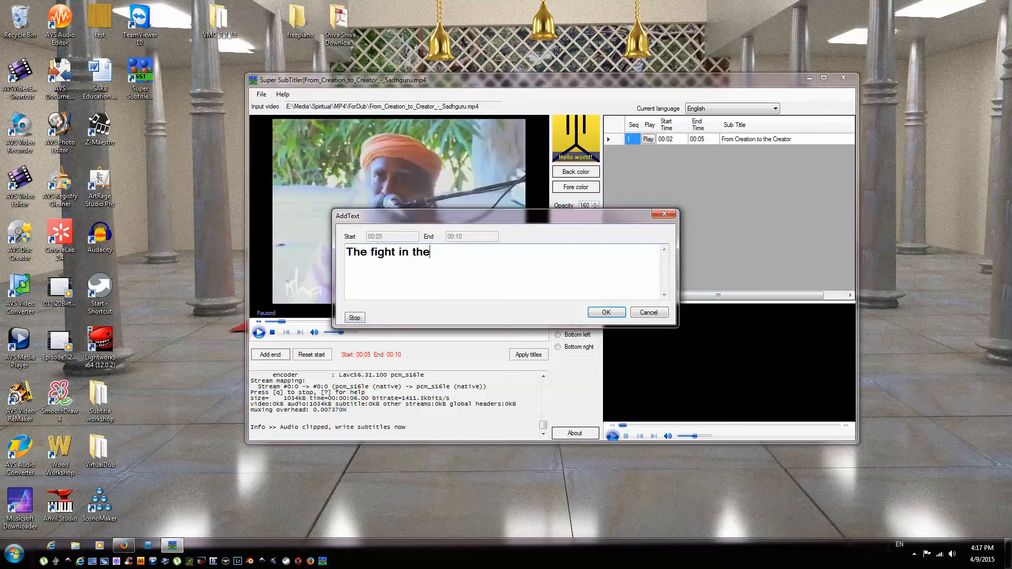
text( world is not bettwee)
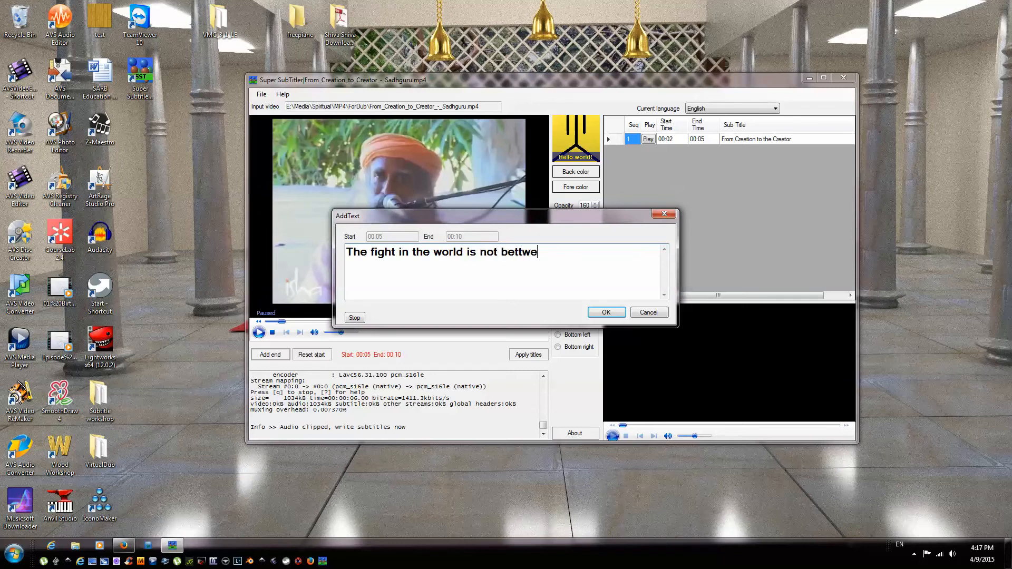
key(BackSpace)
key(BackSpace)
key(BackSpace)
key(BackSpace)
text(ween good and evil. It is just be)
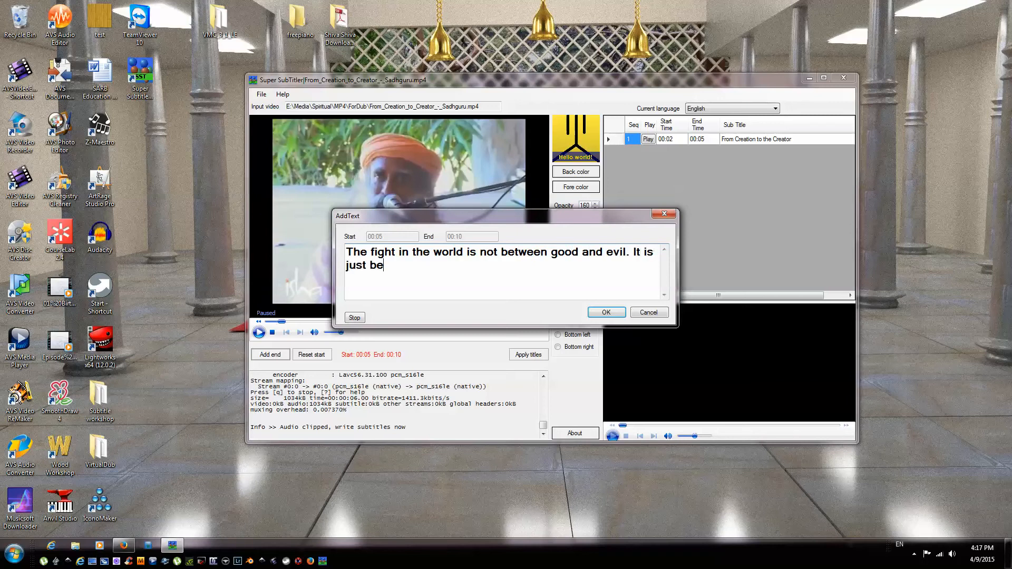
text(ttw)
key(BackSpace)
key(BackSpace)
text(ween one mans belief )
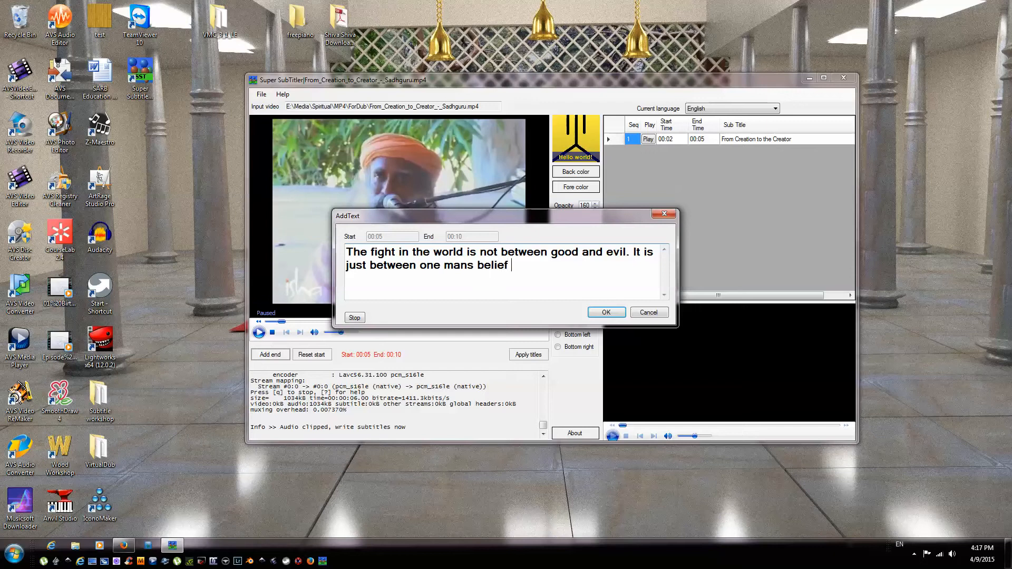
text(Vs another mans belief)
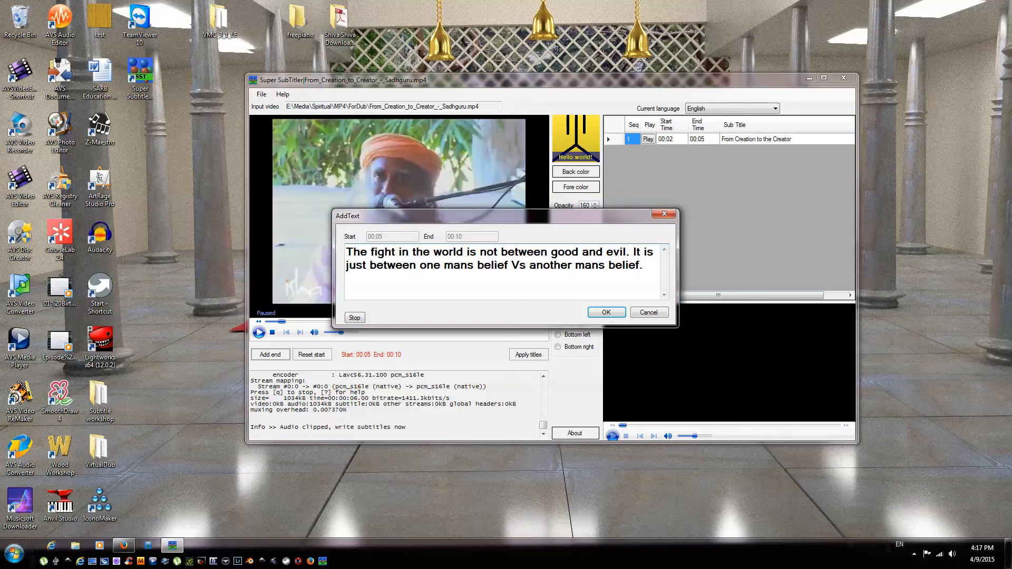
text(.)
click(605, 312)
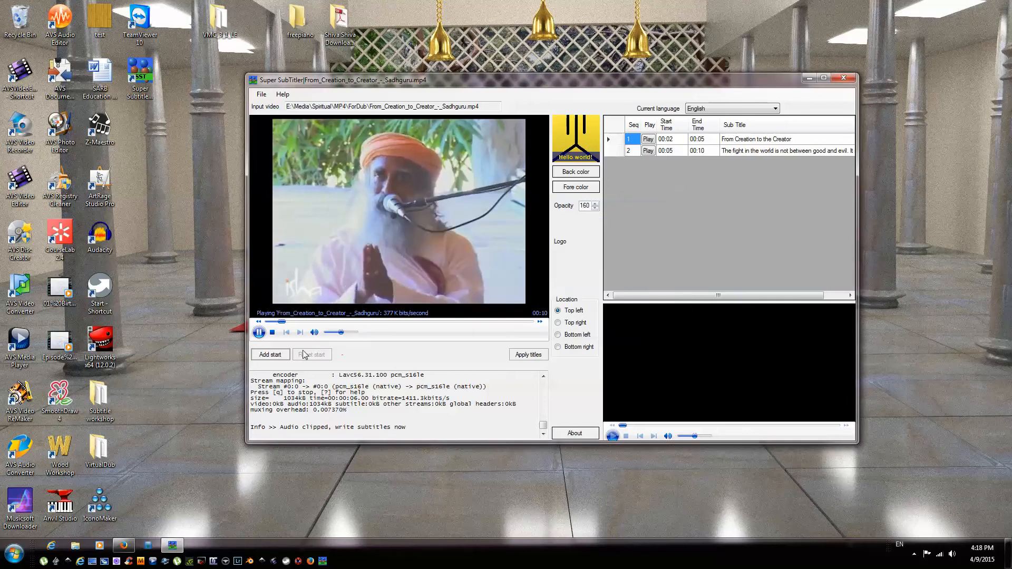
Rewind the video slightly and mark the third subtitle's start at 00:11 and end at 00:18.
click(279, 322)
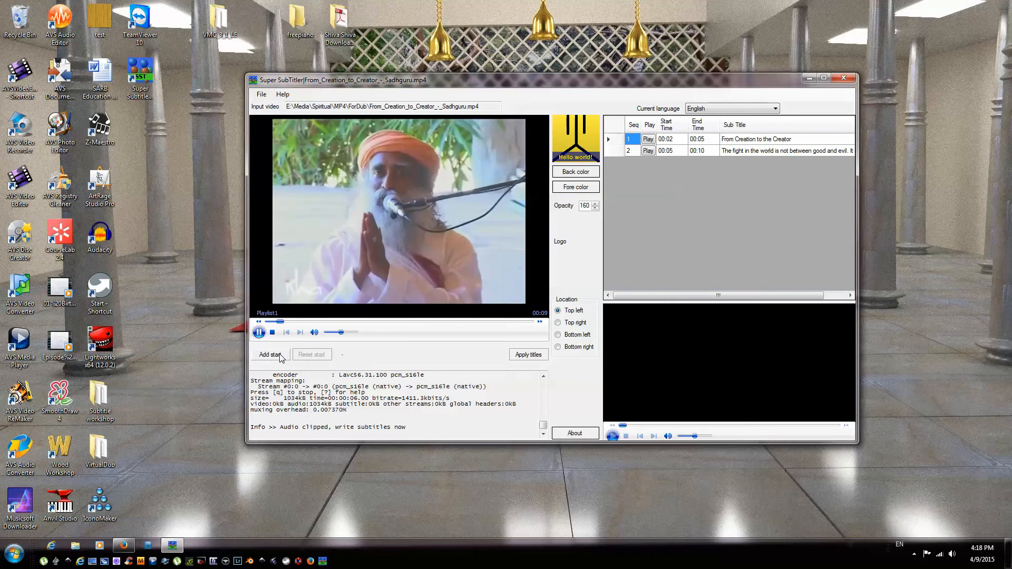
click(281, 357)
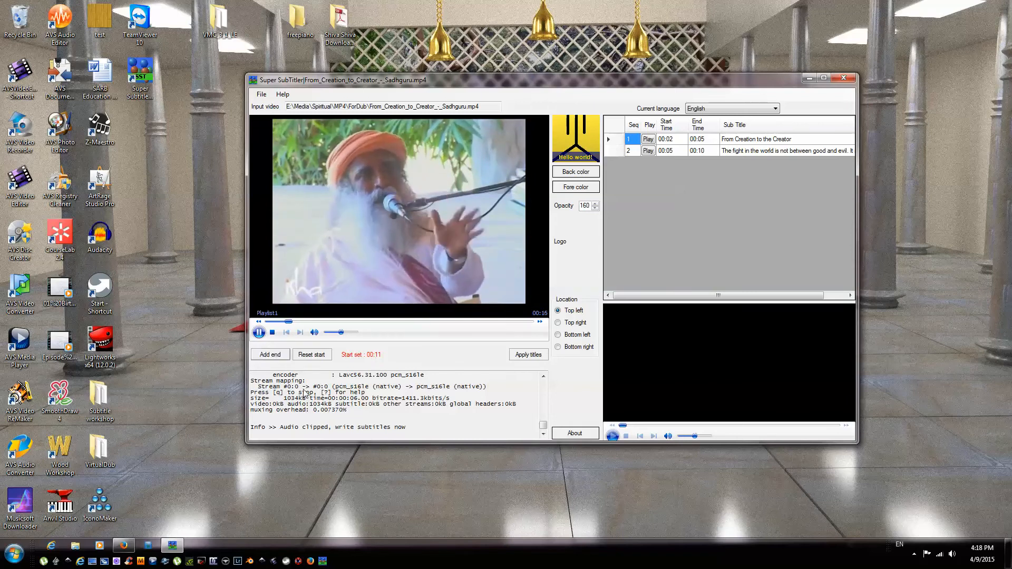
click(285, 355)
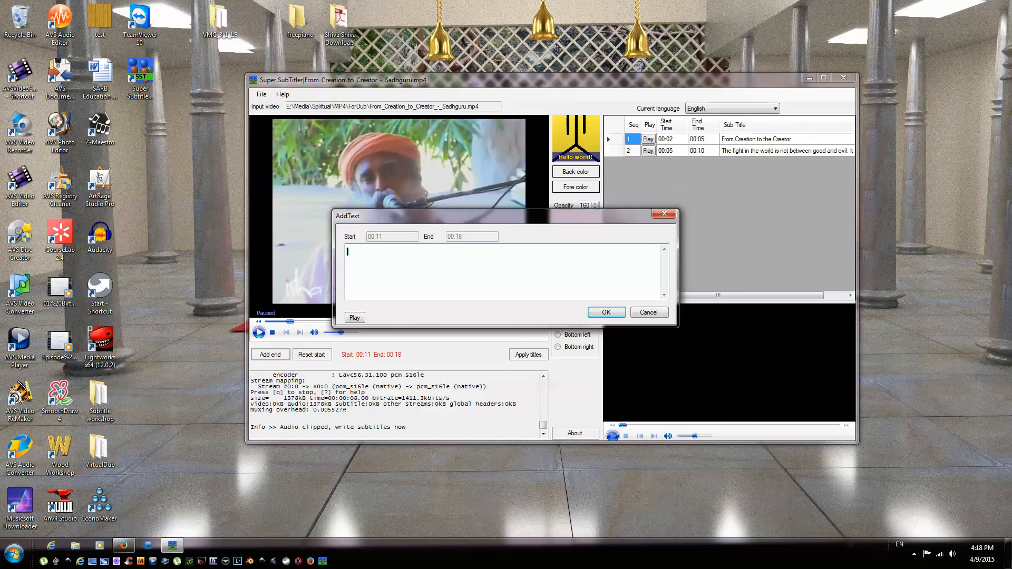
Add the third subtitle "Isn't it? Now this many people believe my story. This many people believe somebody else's story." and stop the video.
text(Isn't)
key(BackSpace)
text('t it? Now thise)
key(BackSpace)
text(many people m)
key(BackSpace)
text(believ)
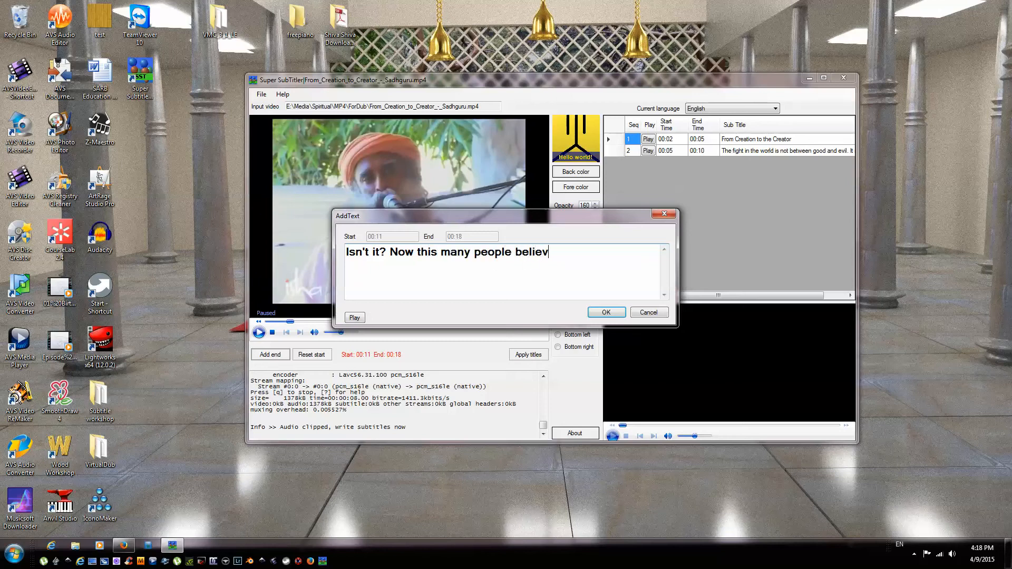
text(e my s)
key(BackSpace)
text(stopr)
key(BackSpace)
key(BackSpace)
text(ry. This many people)
key(BackSpace)
key(BackSpace)
key(BackSpace)
key(BackSpace)
text(ople believe)
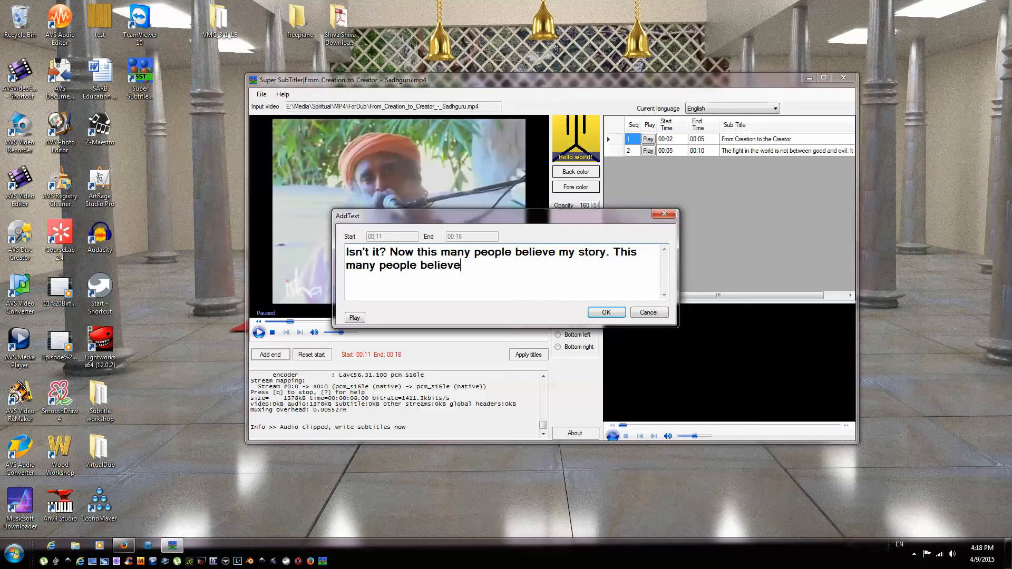
text( somebody else's story.)
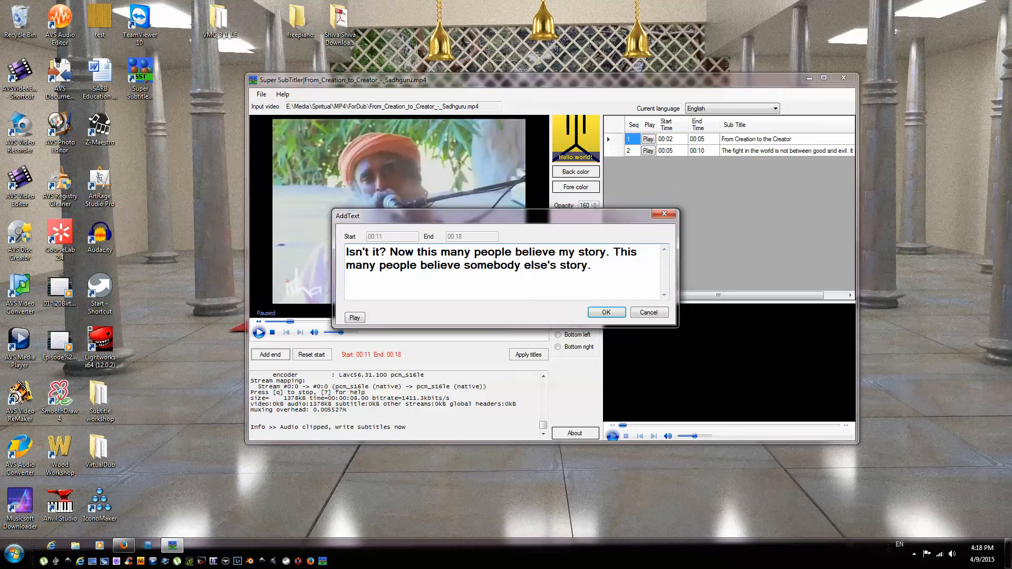
click(606, 312)
click(276, 333)
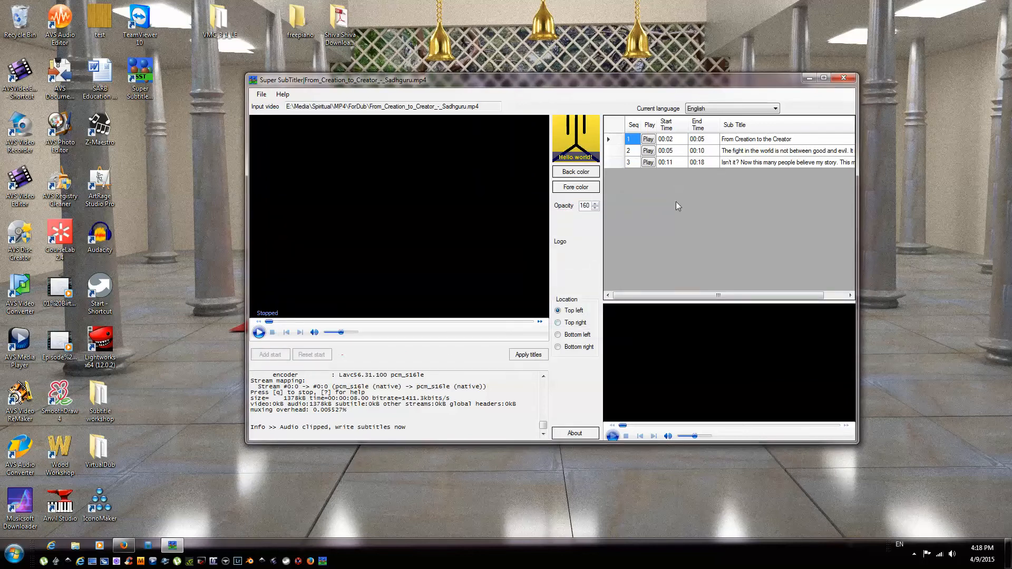
Set the project's logo to the JPG image named logo from Documents\Visual Studio 2013\Projects\Super Subtitler.
click(577, 267)
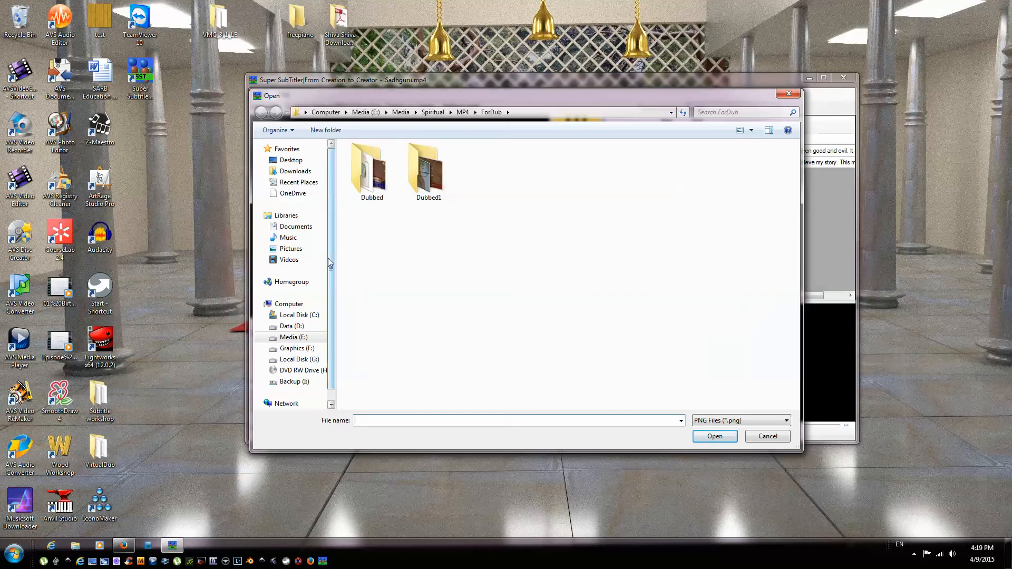
drag(328, 263, 336, 179)
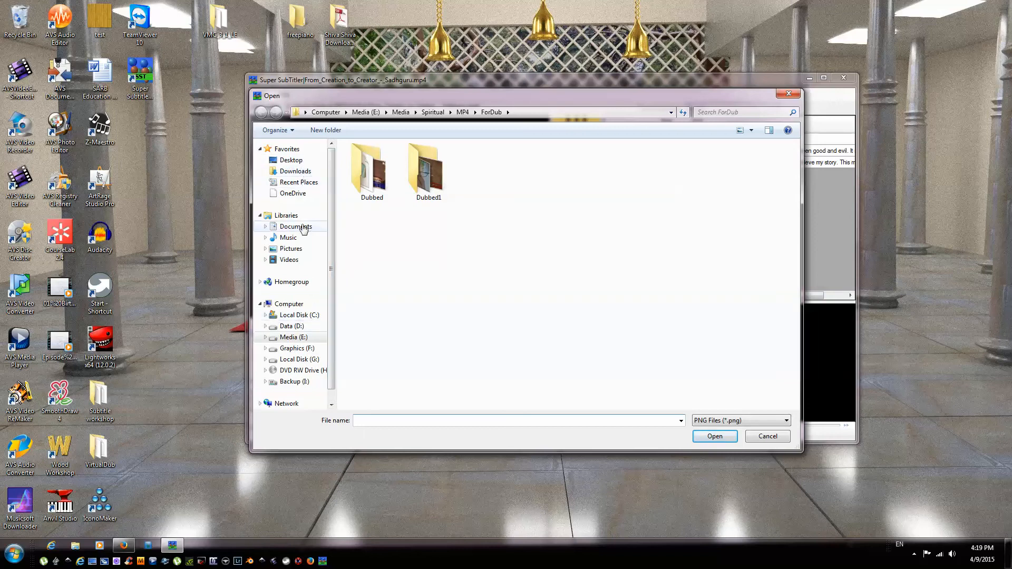
click(299, 227)
click(485, 333)
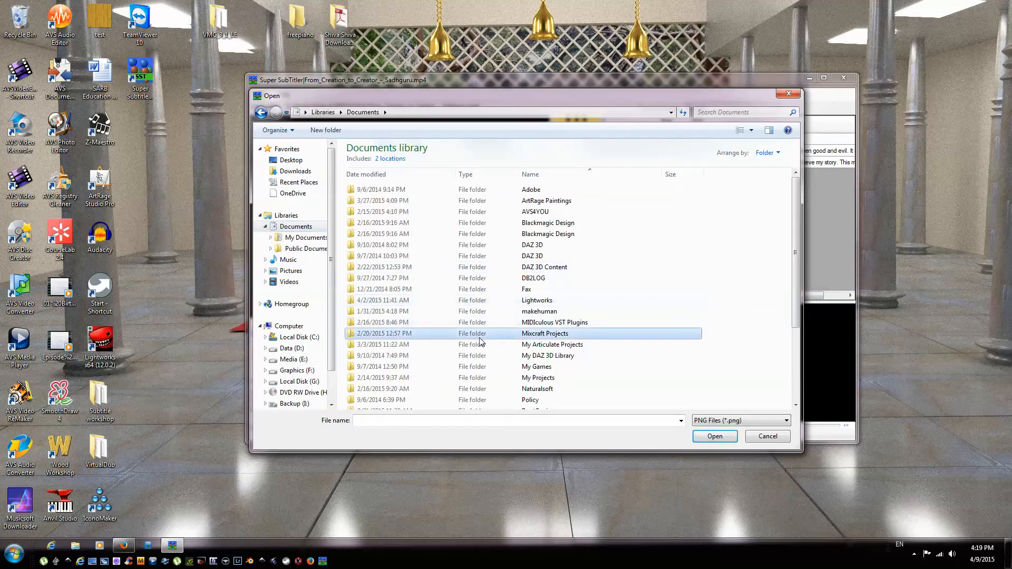
scroll(488, 337, down, 4)
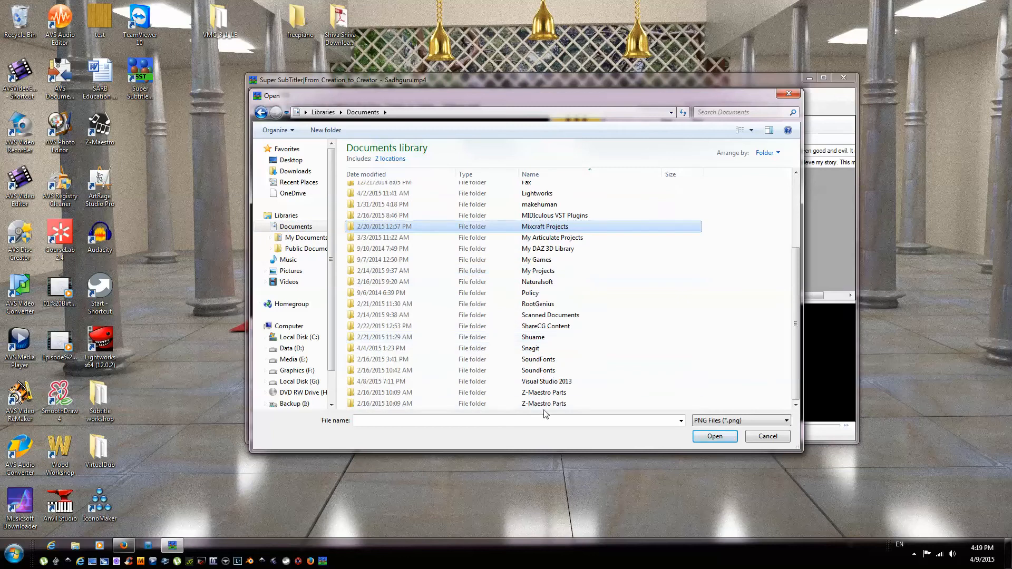
double_click(546, 381)
double_click(520, 224)
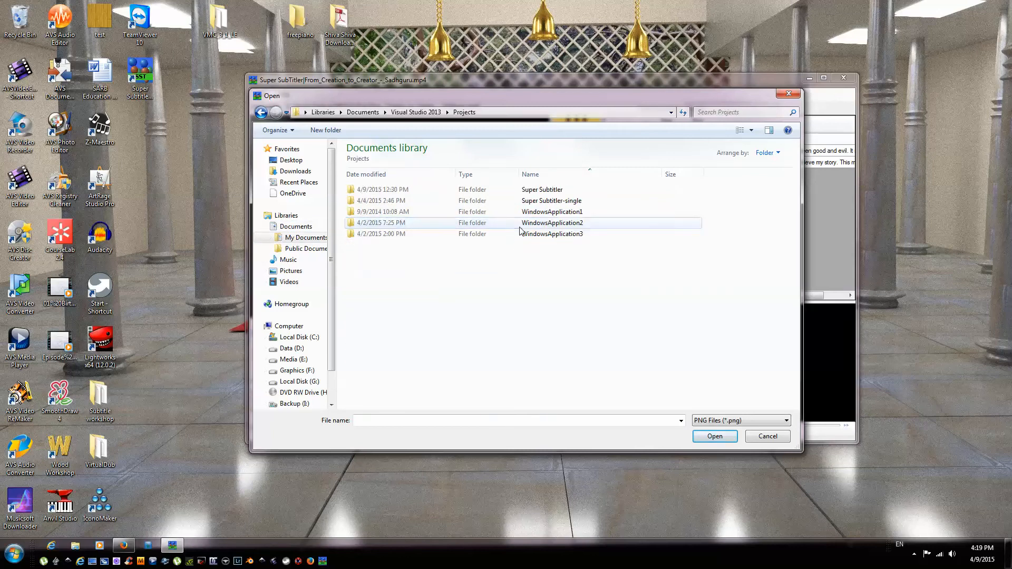
double_click(533, 190)
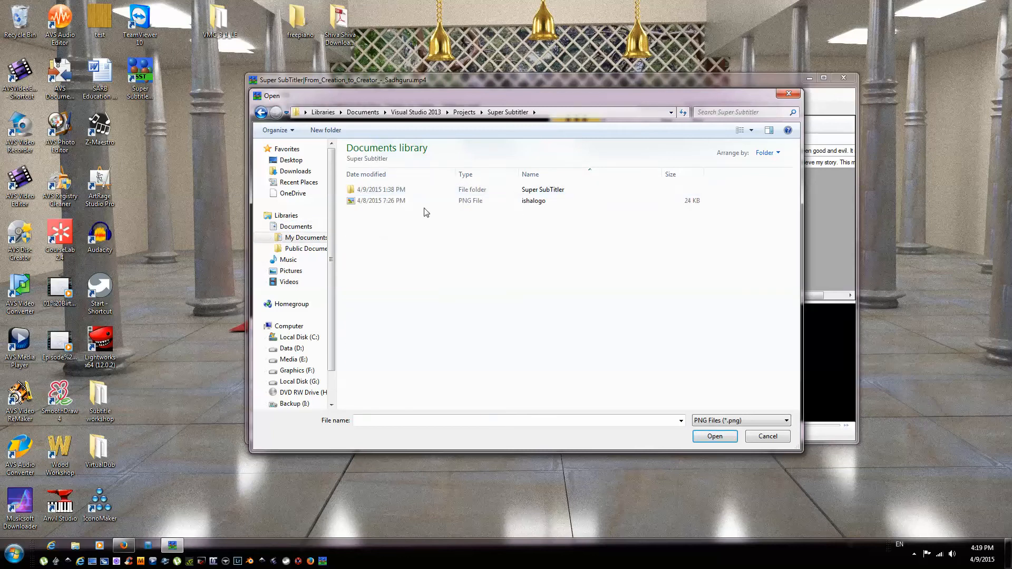
click(738, 421)
click(738, 435)
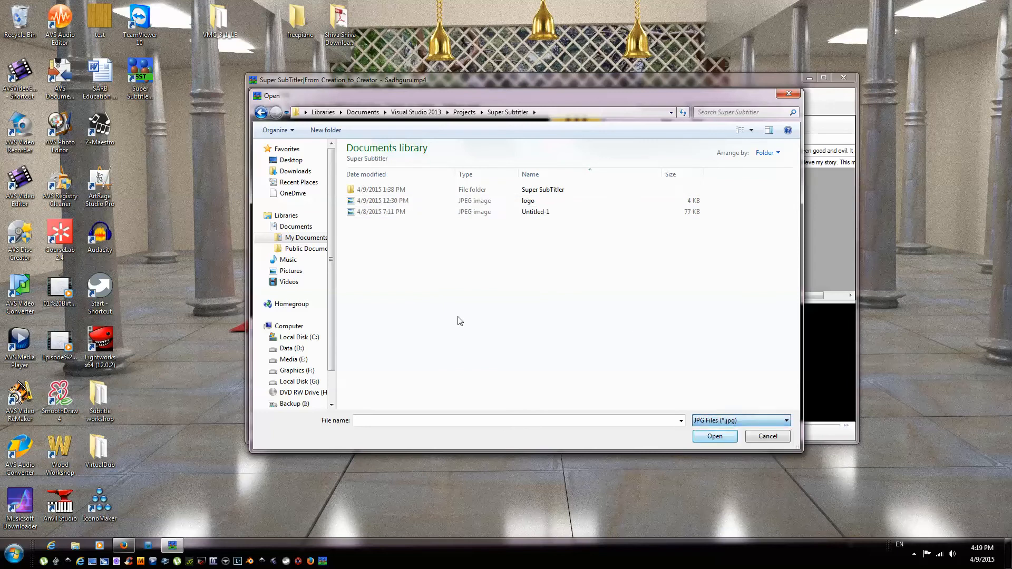
click(397, 202)
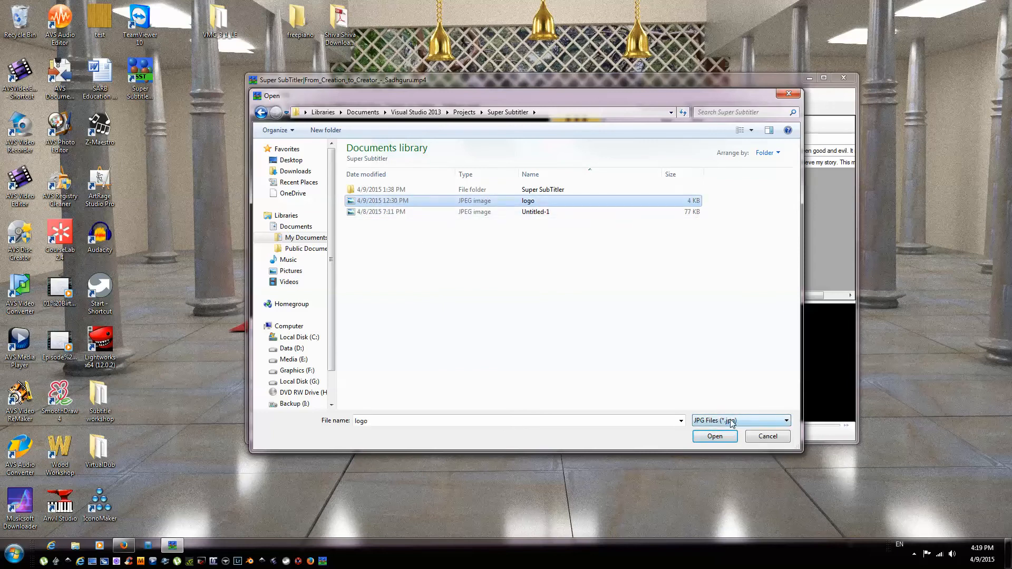
click(727, 437)
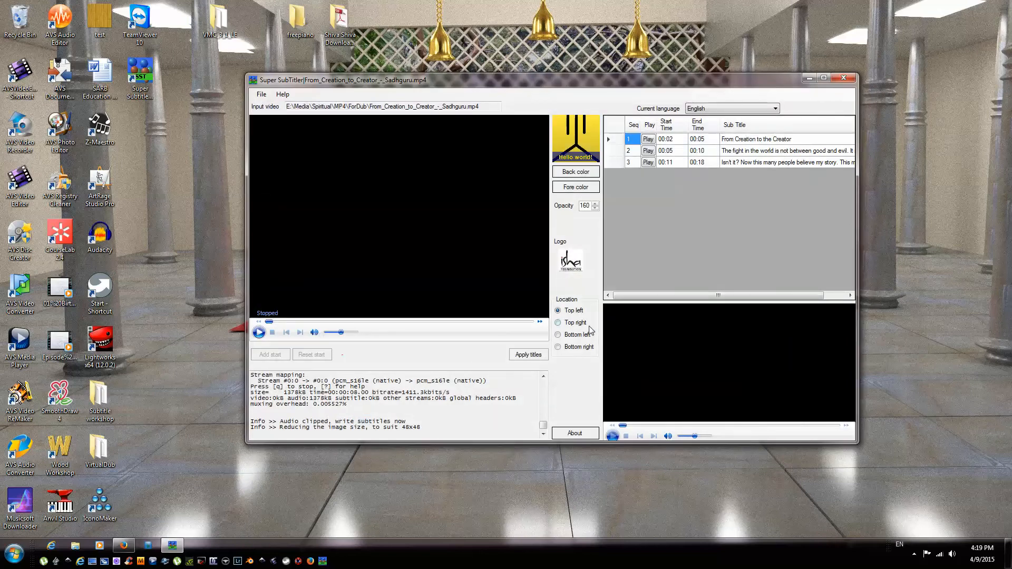
Save the subtitle project to the Desktop as TestingSubtitles.
click(261, 94)
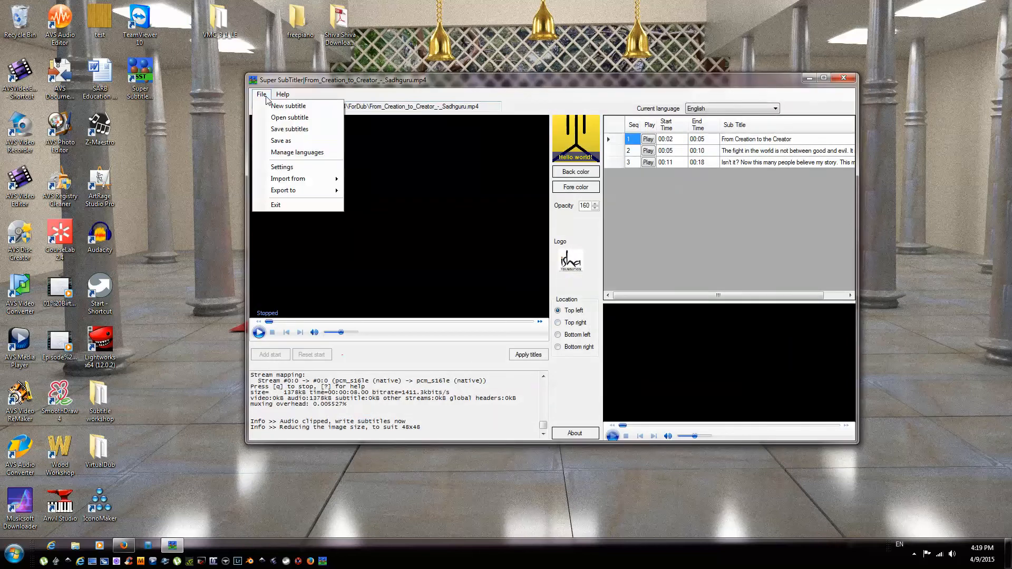
click(290, 129)
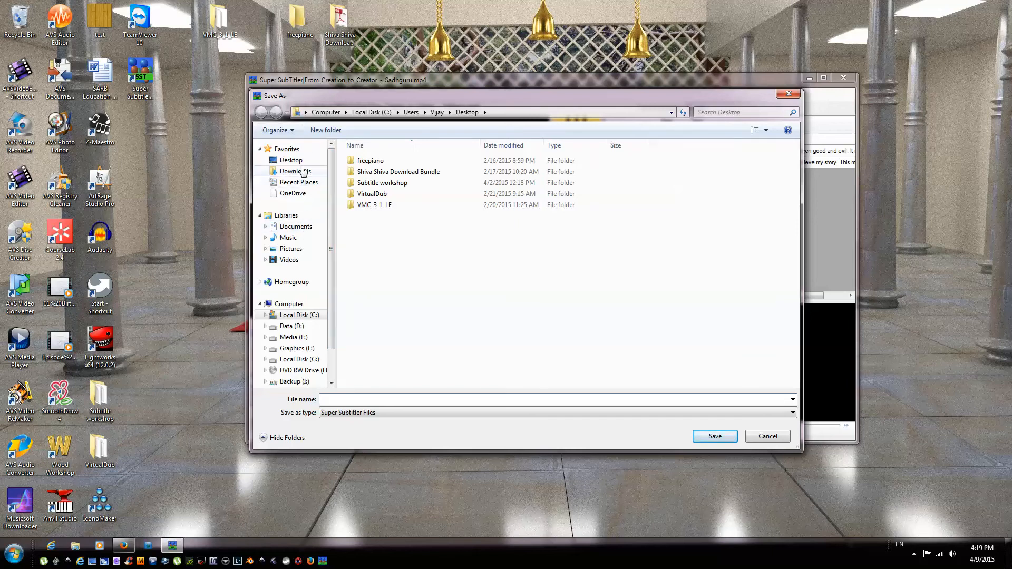
click(287, 161)
click(402, 398)
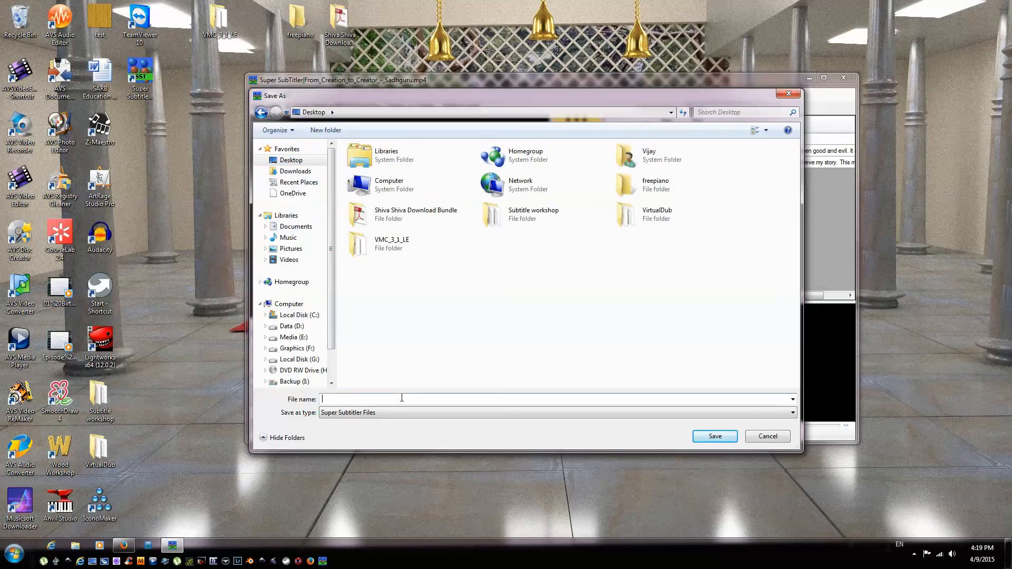
text(TestingSubtitles)
click(723, 434)
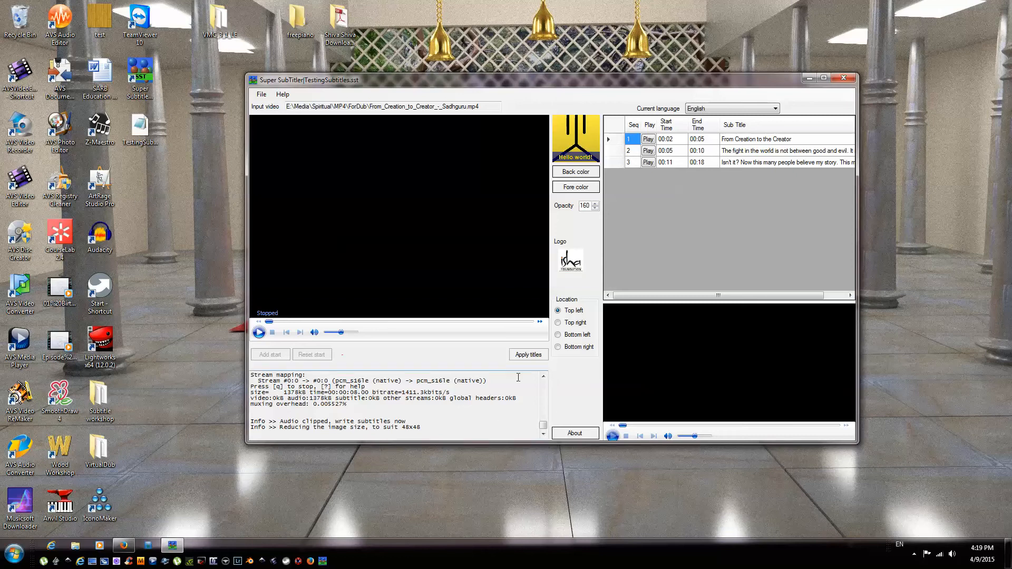
Apply the titles to the video, check the output in full screen, and replay it from the start until the second subtitle.
click(525, 356)
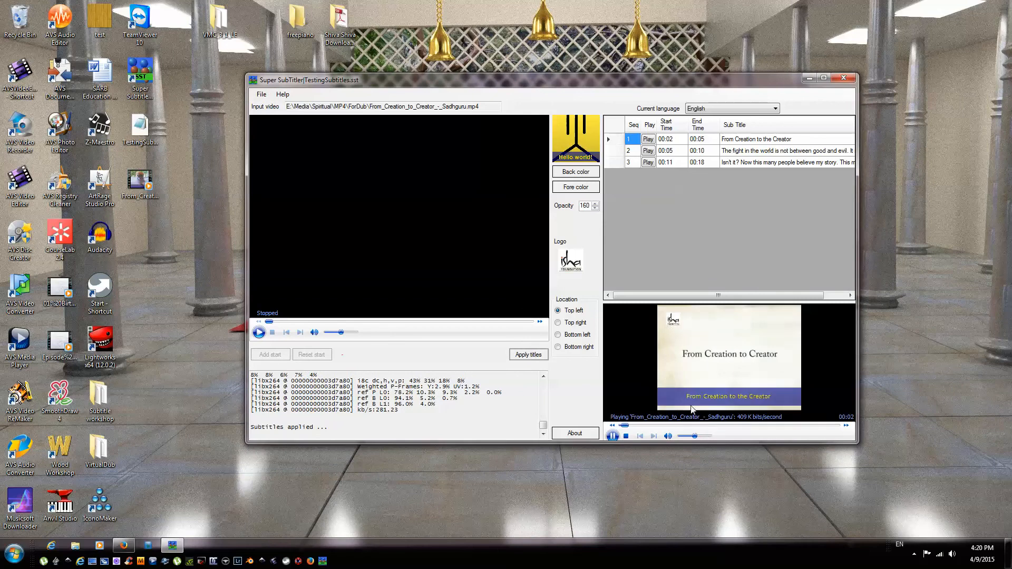
double_click(770, 390)
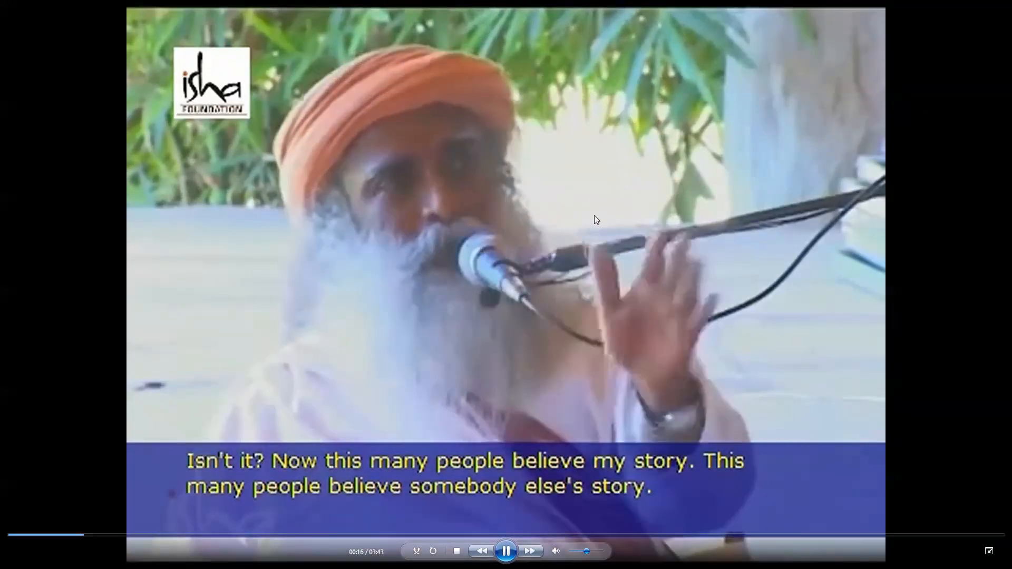
double_click(587, 213)
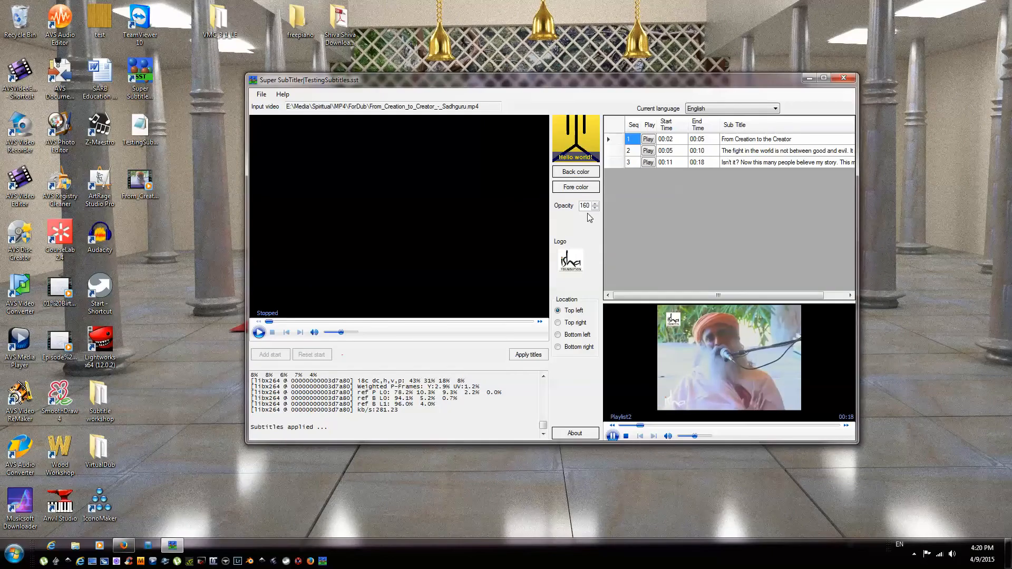
click(626, 437)
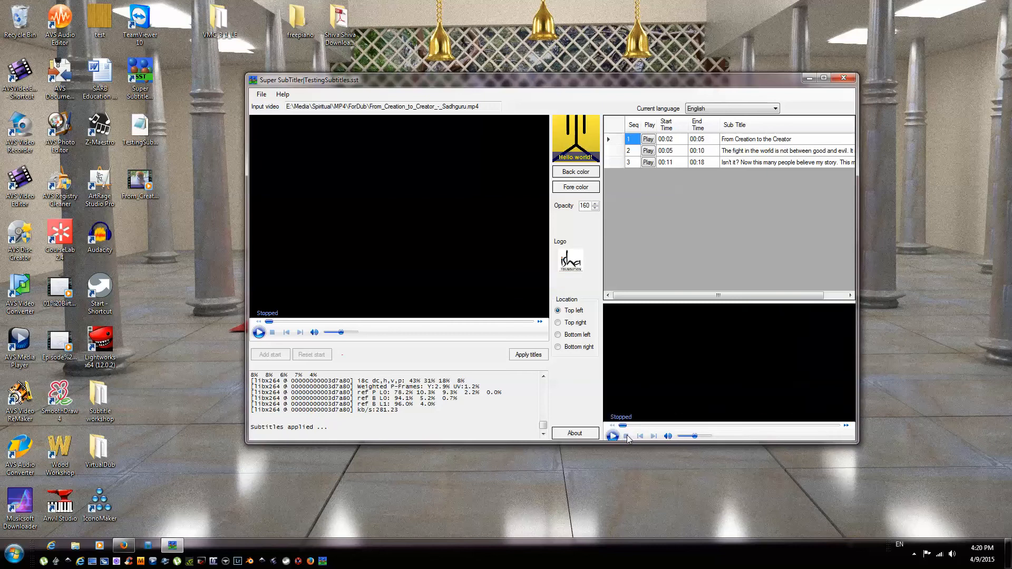
click(613, 437)
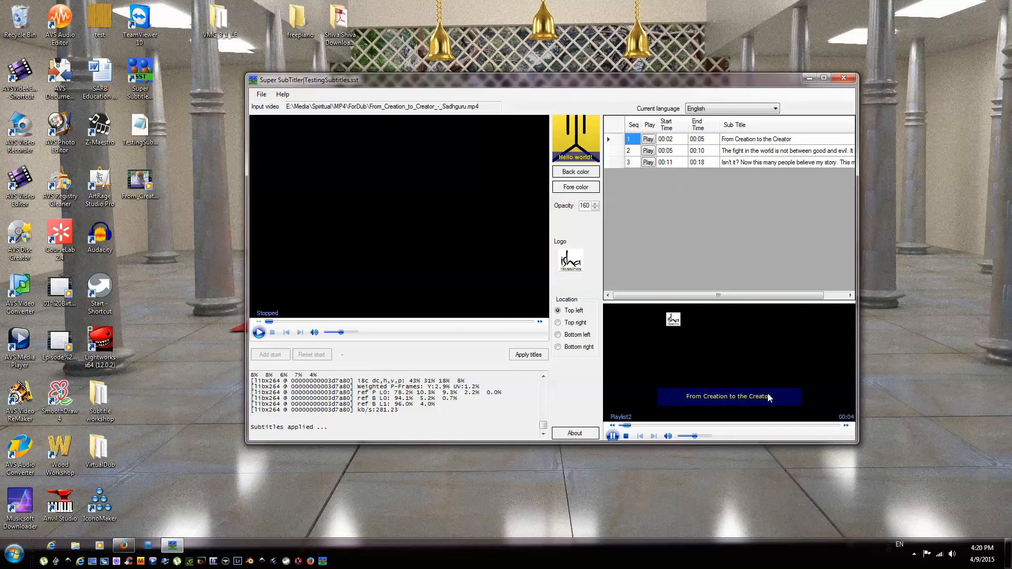
click(612, 436)
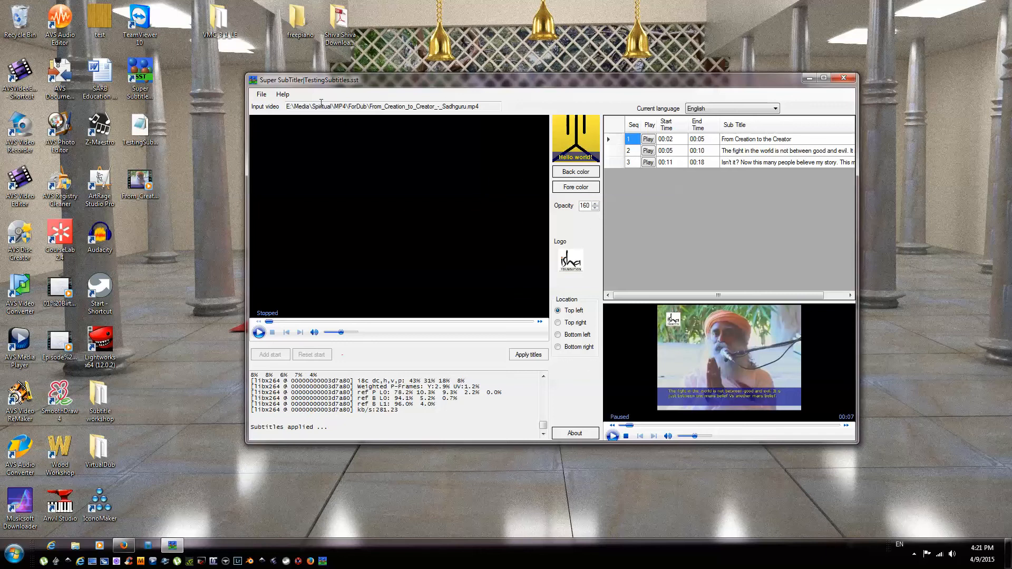
click(262, 95)
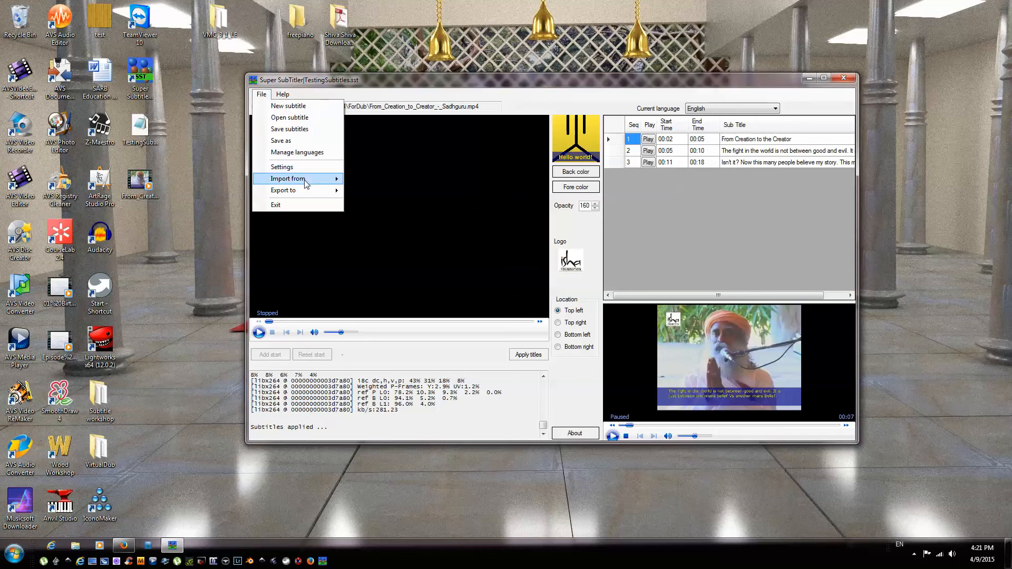
mouse_move(311, 191)
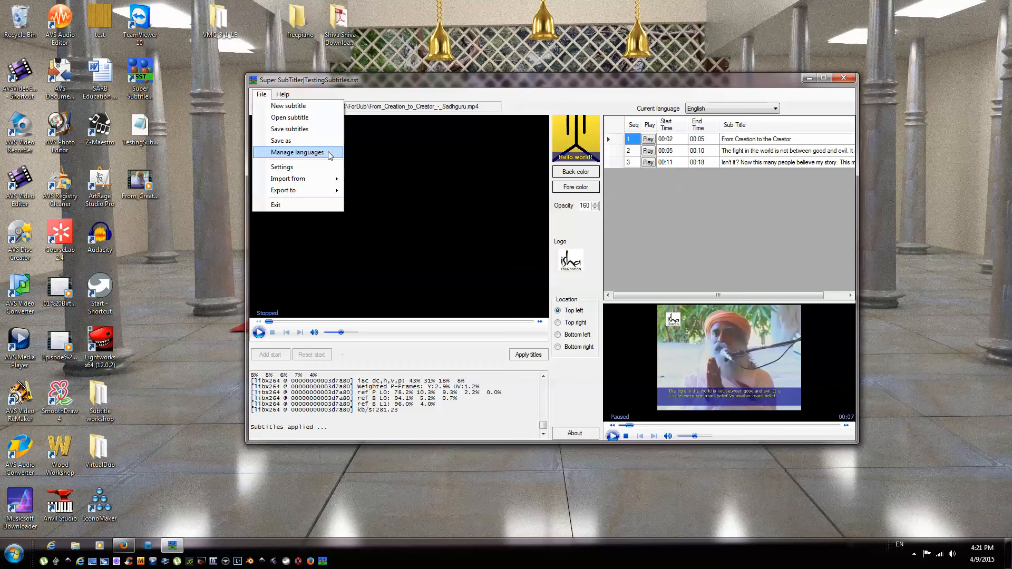
click(466, 94)
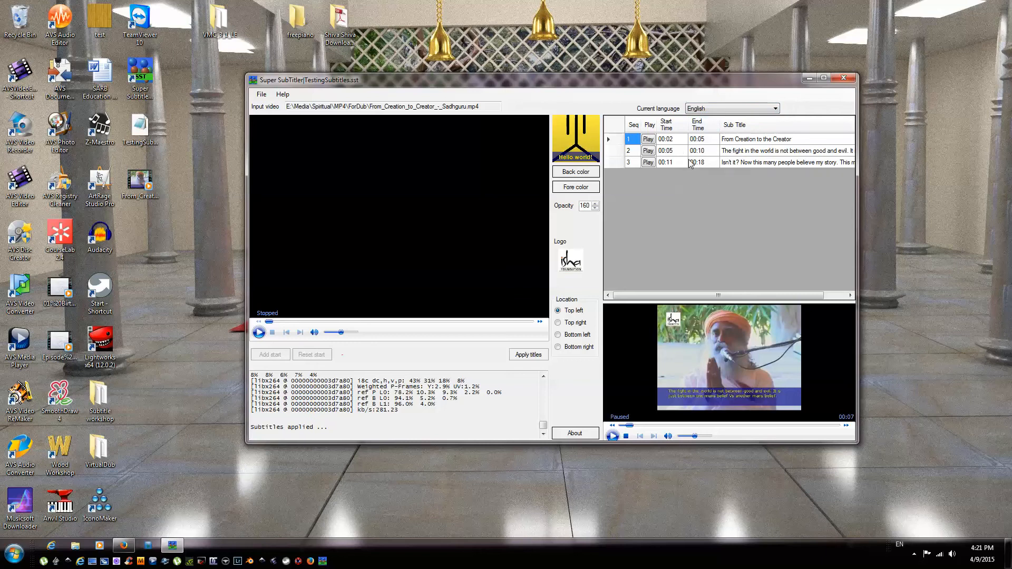
Add Telugu to the project's languages with the Gautami font, Regular style, size 14.
click(263, 96)
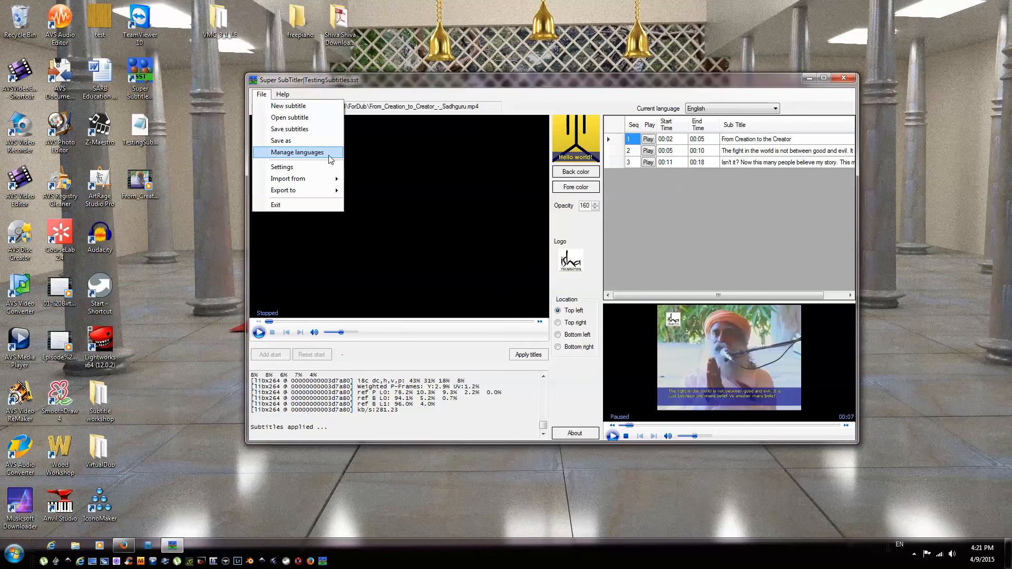
click(297, 153)
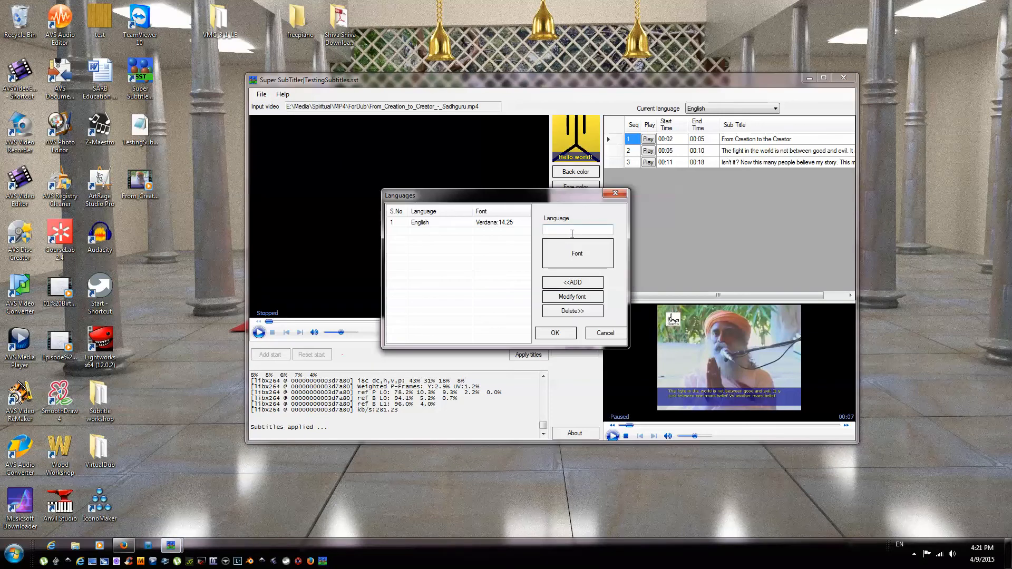
text(Telugu)
click(573, 257)
text(ga)
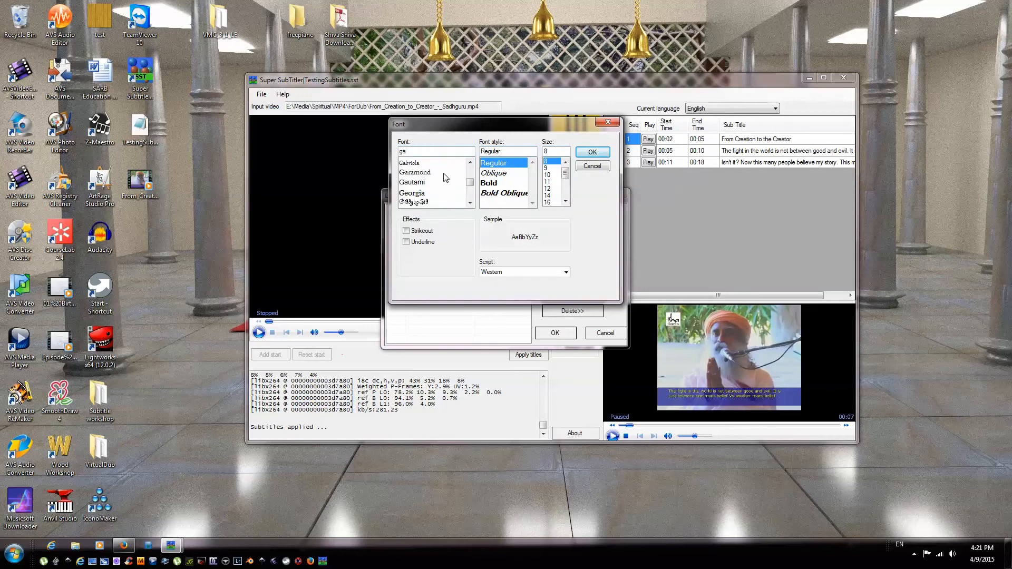
click(437, 182)
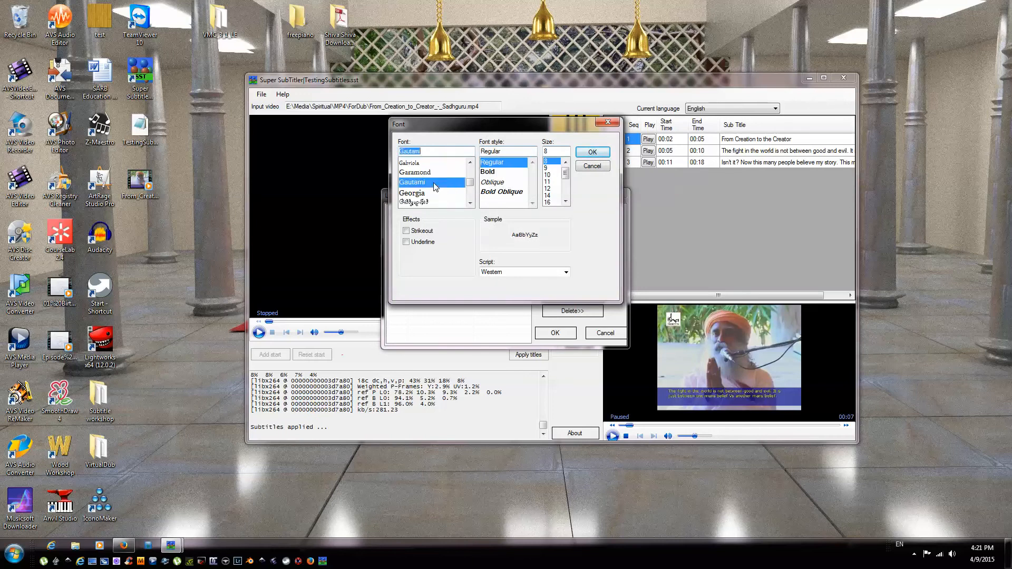
click(548, 196)
click(549, 202)
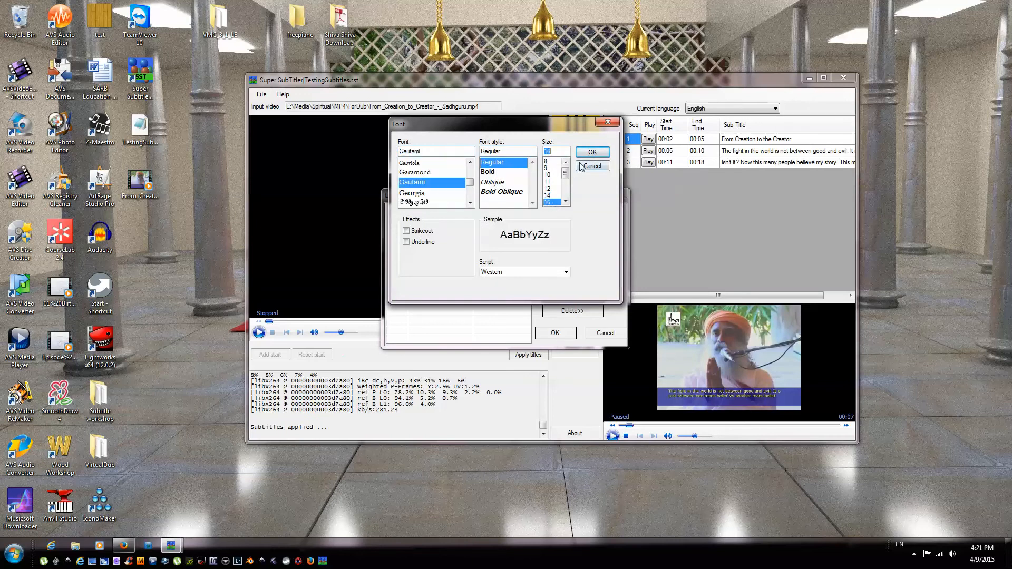
click(558, 196)
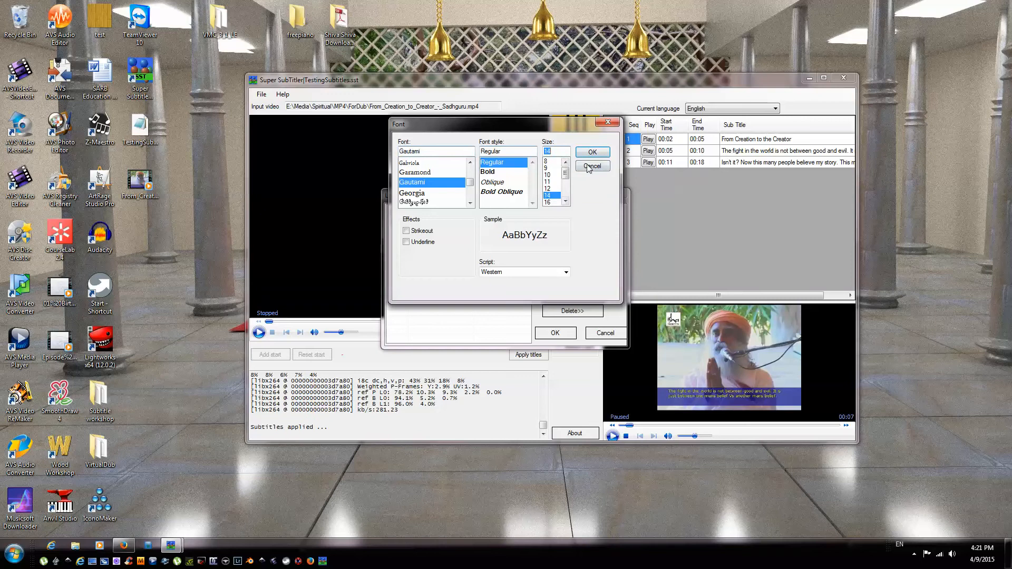
click(591, 153)
click(582, 286)
click(559, 334)
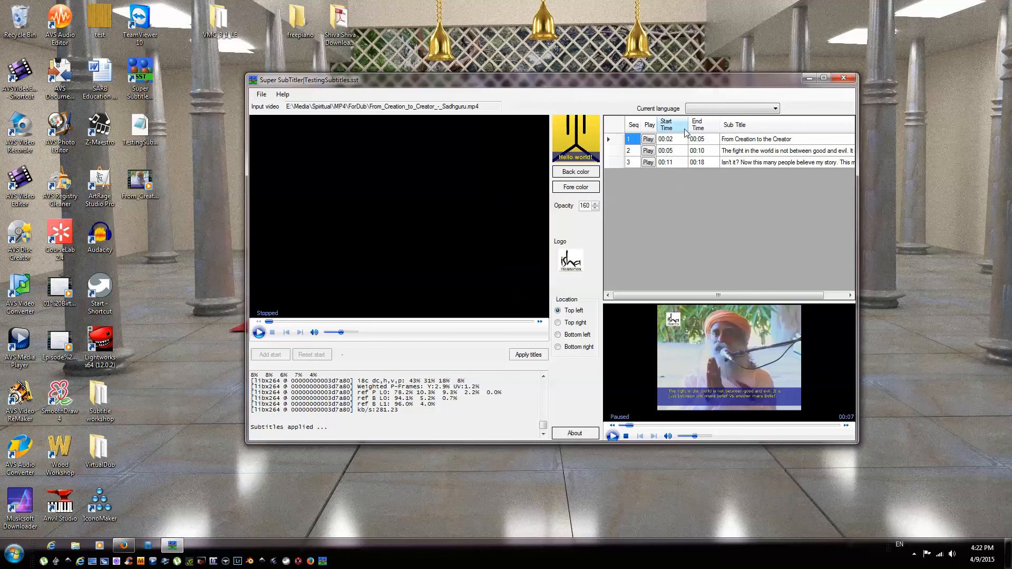
View the Telugu subtitle list, return the current language to English, and copy the first subtitle's text.
click(728, 108)
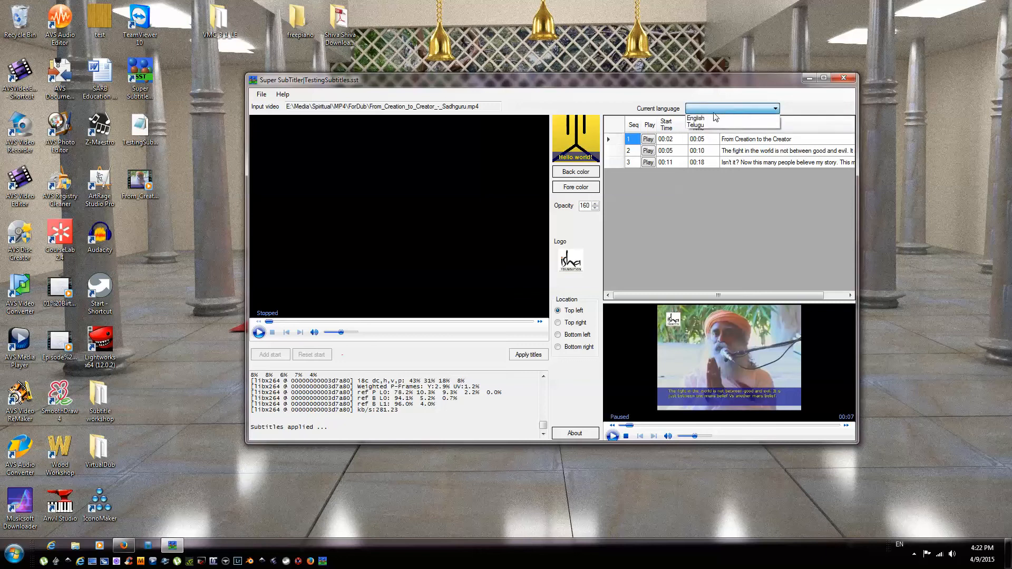
click(711, 125)
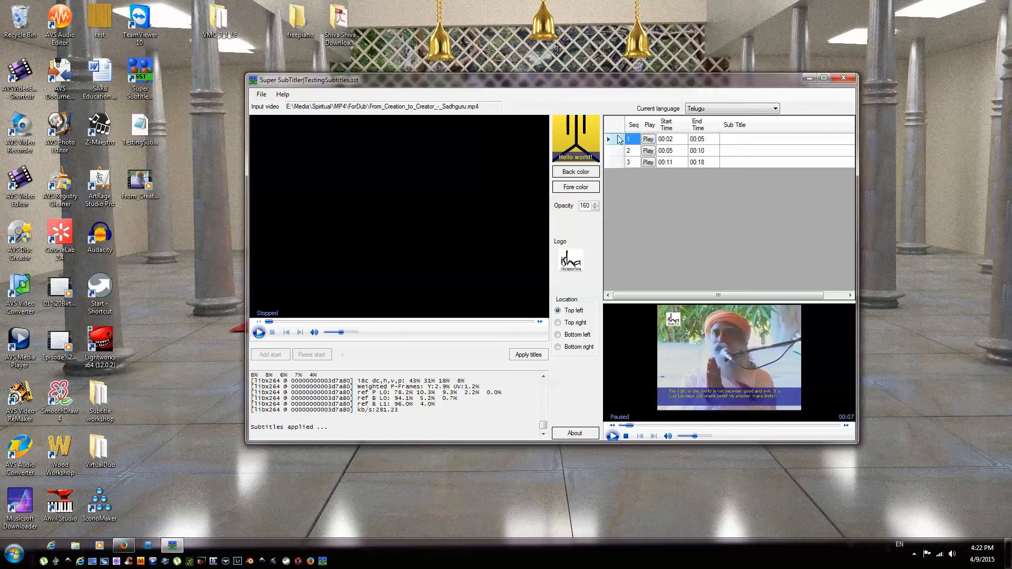
click(709, 111)
click(711, 123)
click(743, 139)
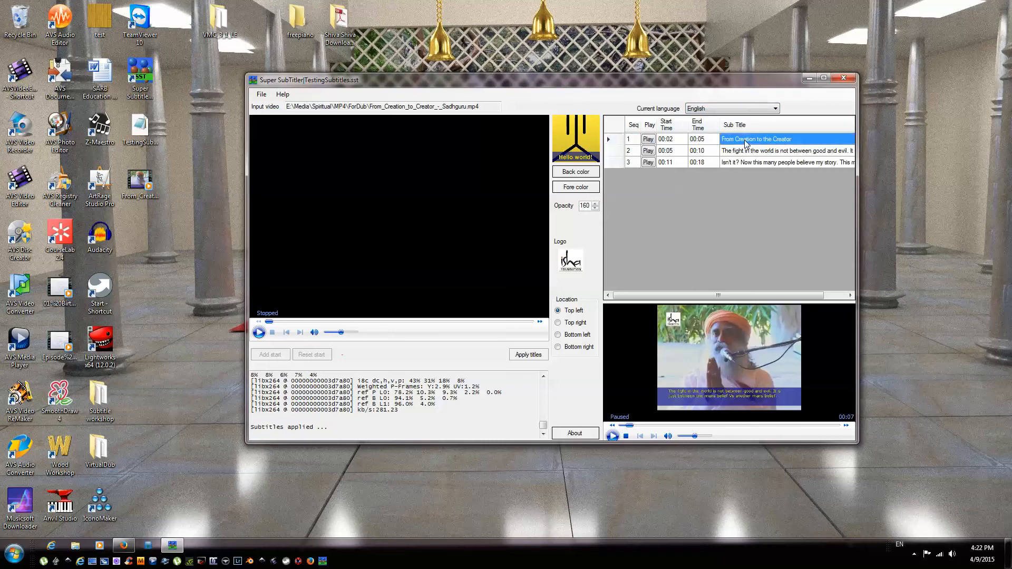
click(744, 139)
drag(784, 140, 683, 155)
key(ctrl+c)
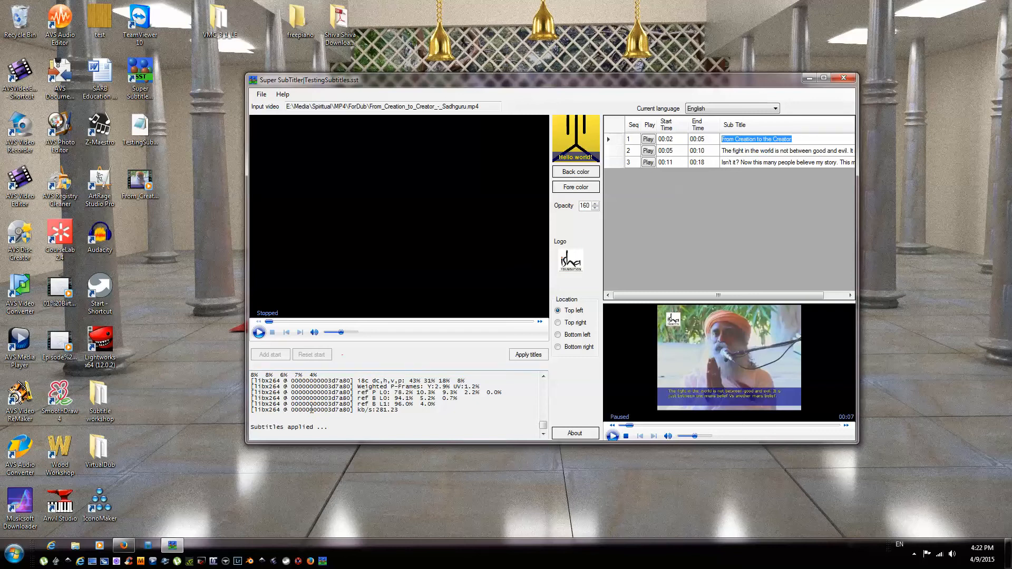
Switch to Firefox and try the copied subtitle in Google Input Tools with English as the input language.
click(129, 552)
click(328, 275)
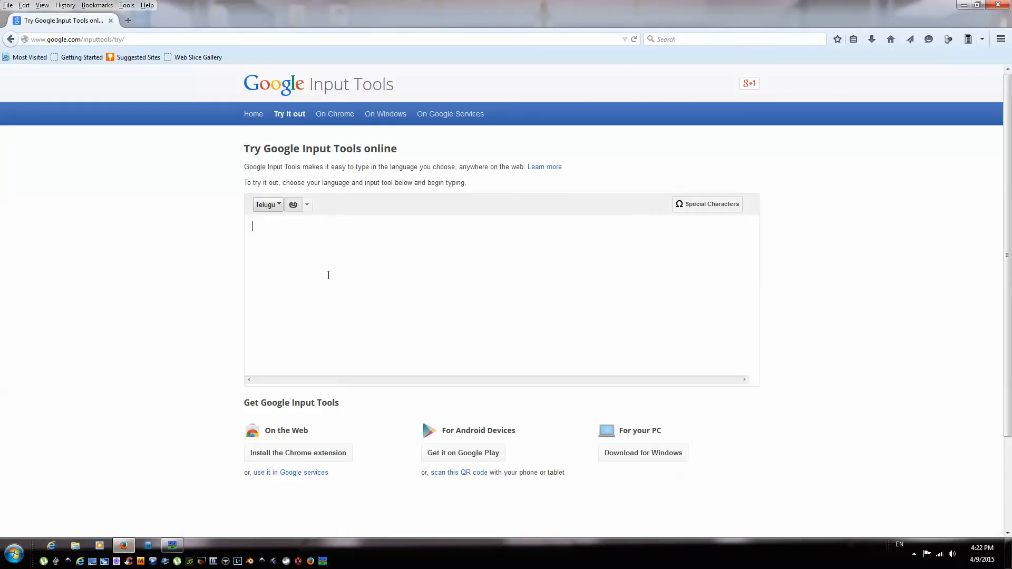
key(ctrl+v)
click(274, 207)
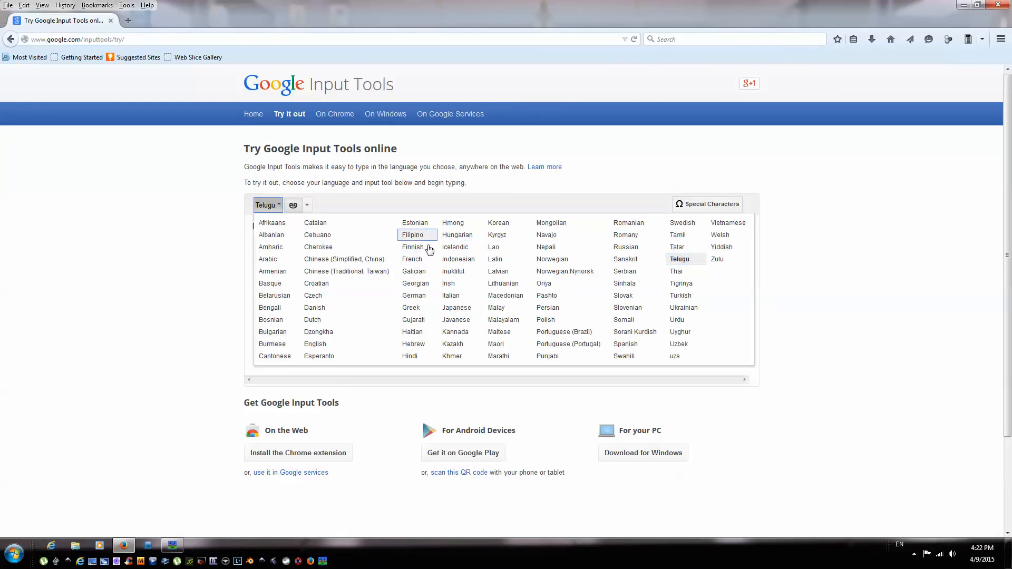
click(328, 346)
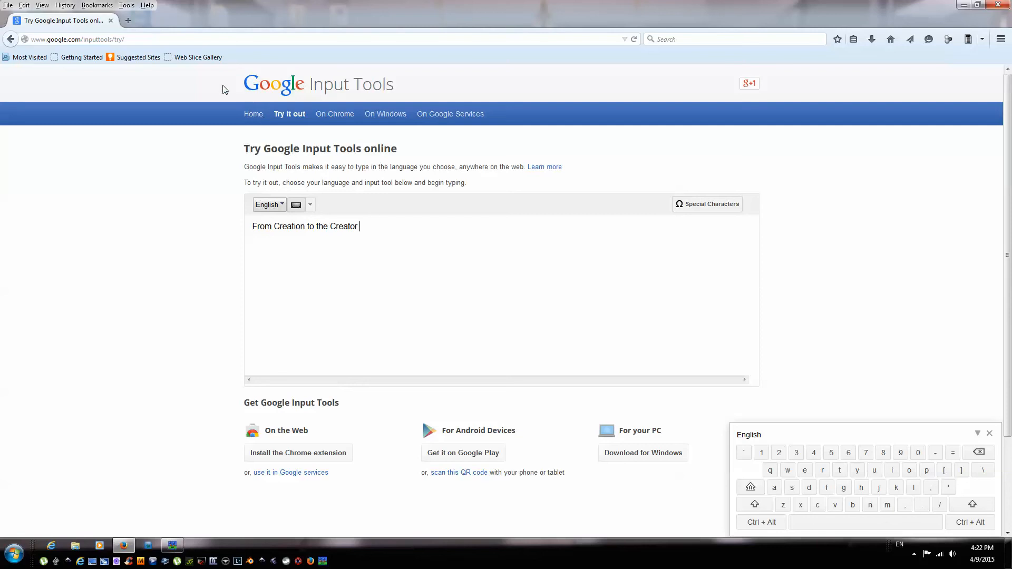
Search the web for "google transliteration".
click(695, 42)
text(go)
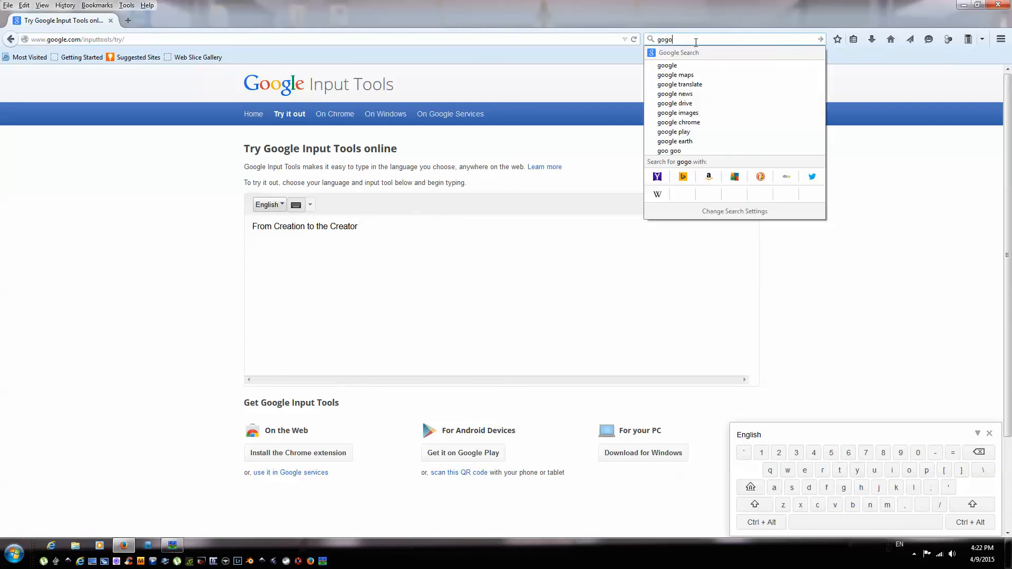
text(ogle transliter)
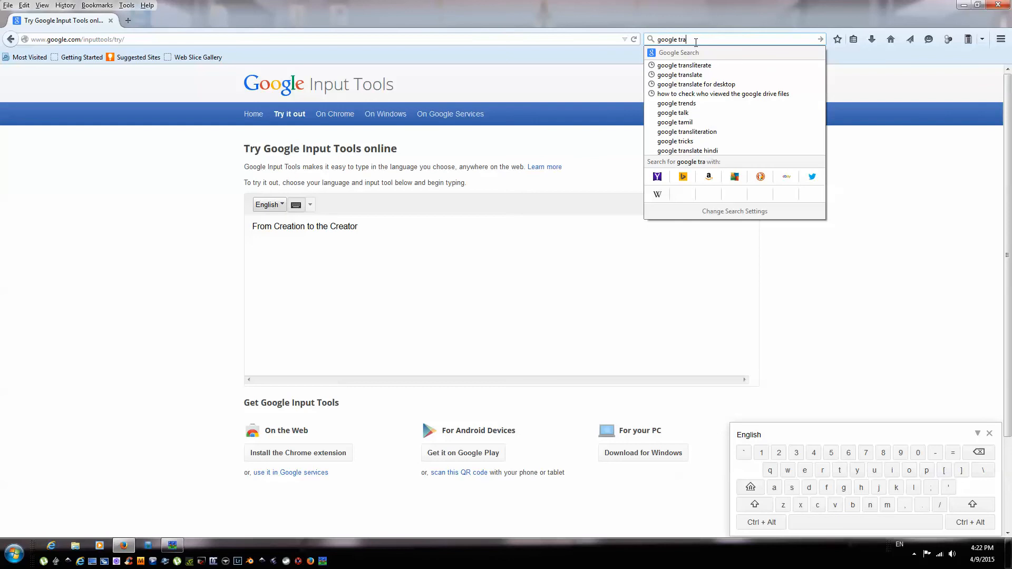
text(on)
key(Return)
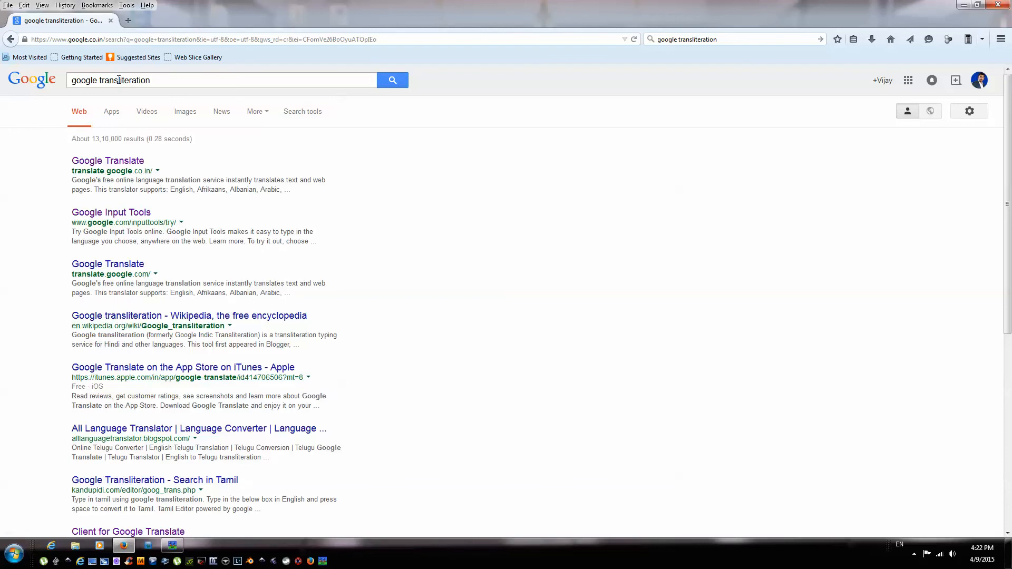
Change the web search to "google translate" and open the translate.google.co.in result.
drag(118, 80, 191, 80)
text(late)
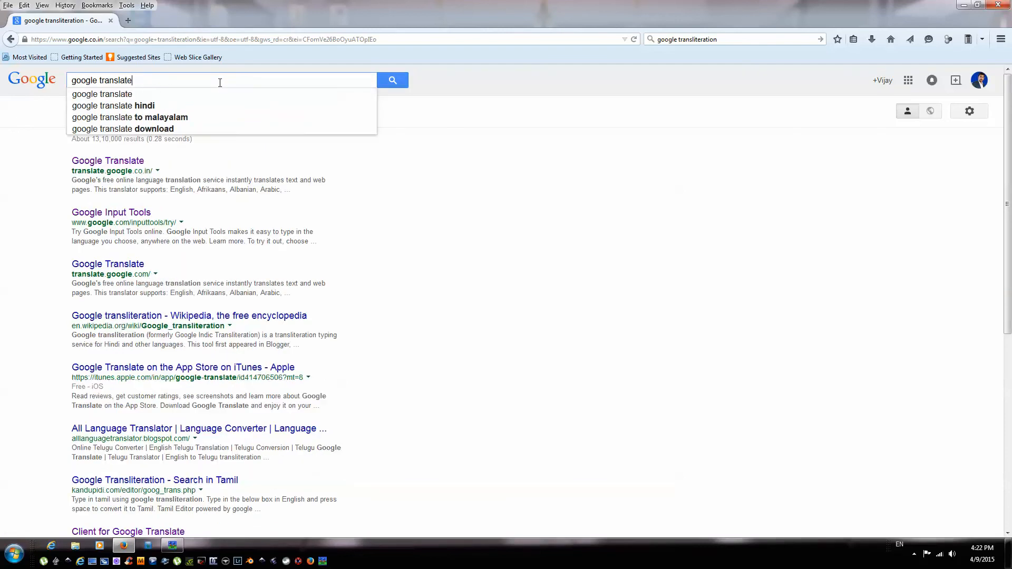
key(Return)
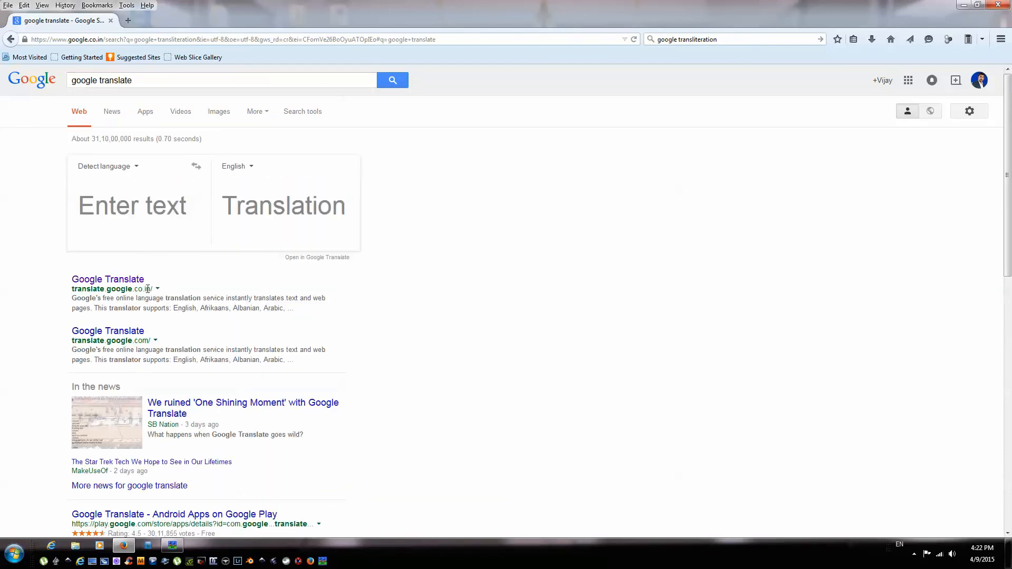
click(133, 280)
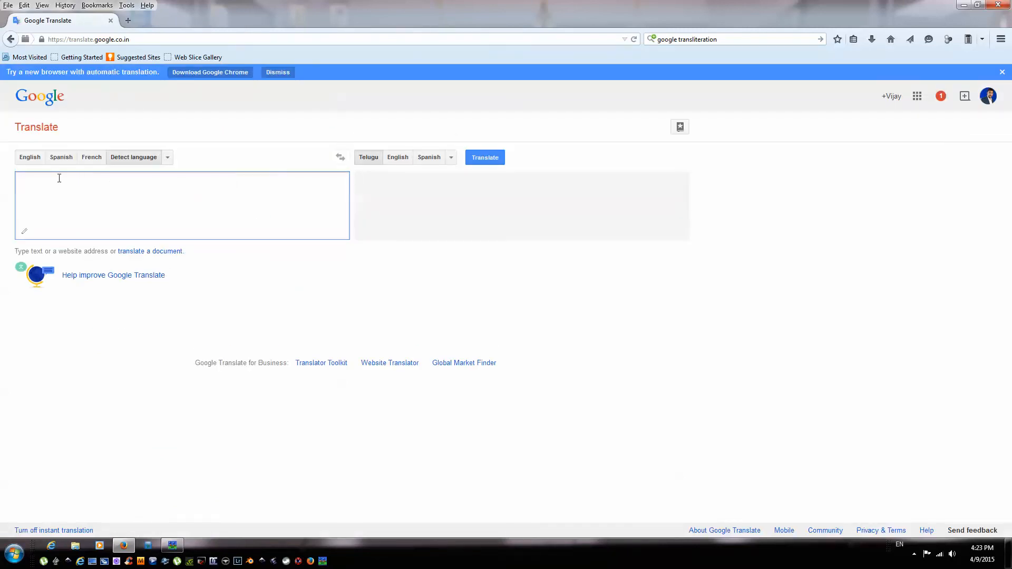
Translate "From Creation to the Creator" into Telugu and copy the translated text.
text(From Creation to the Creator)
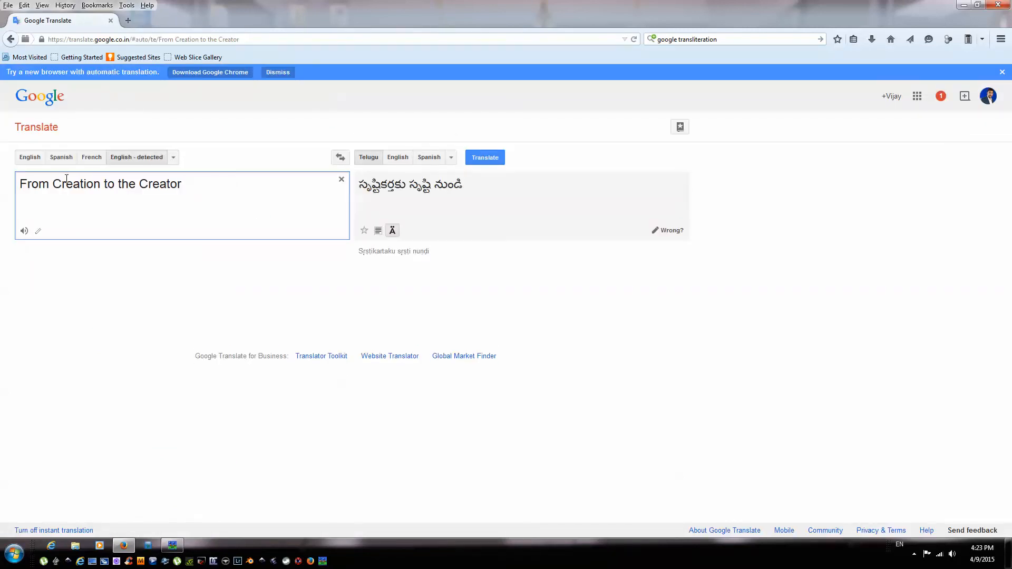
drag(480, 185, 364, 184)
key(ctrl+c)
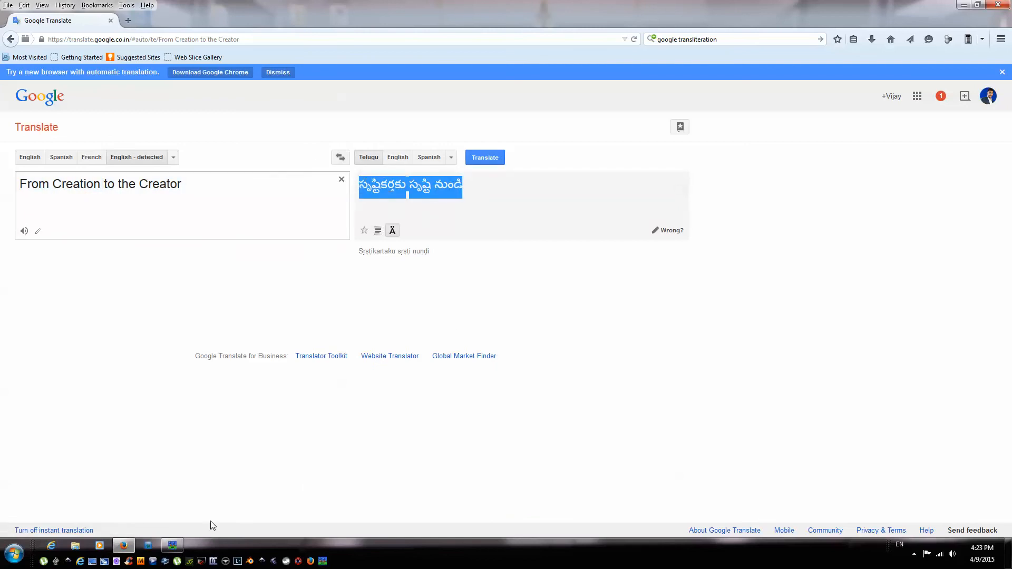
Switch to Super SubTitler, set the current language to Telugu, and paste the copied translation as the text of subtitle 1.
click(172, 545)
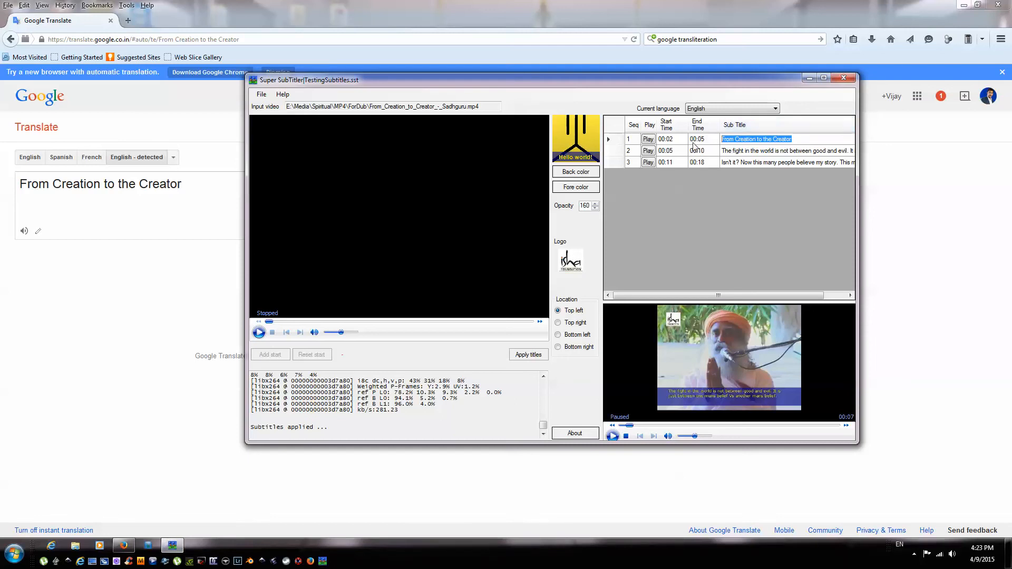
click(732, 109)
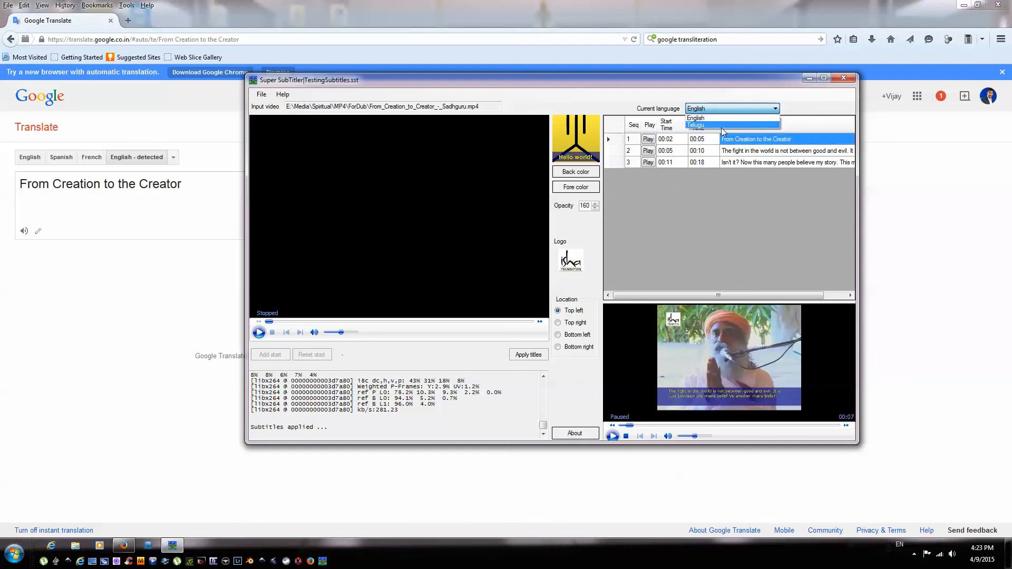
click(723, 125)
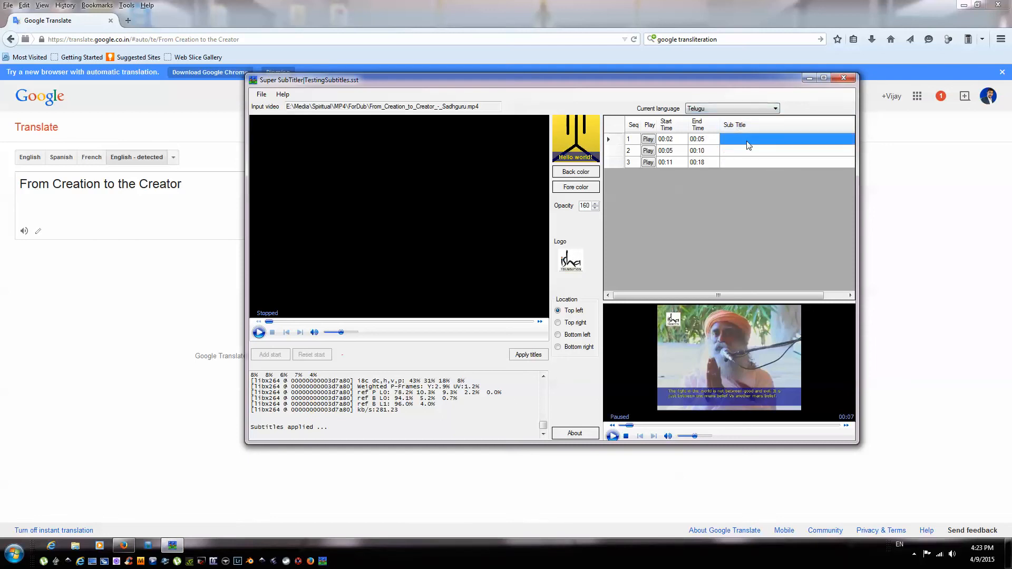
double_click(615, 141)
key(ctrl+v)
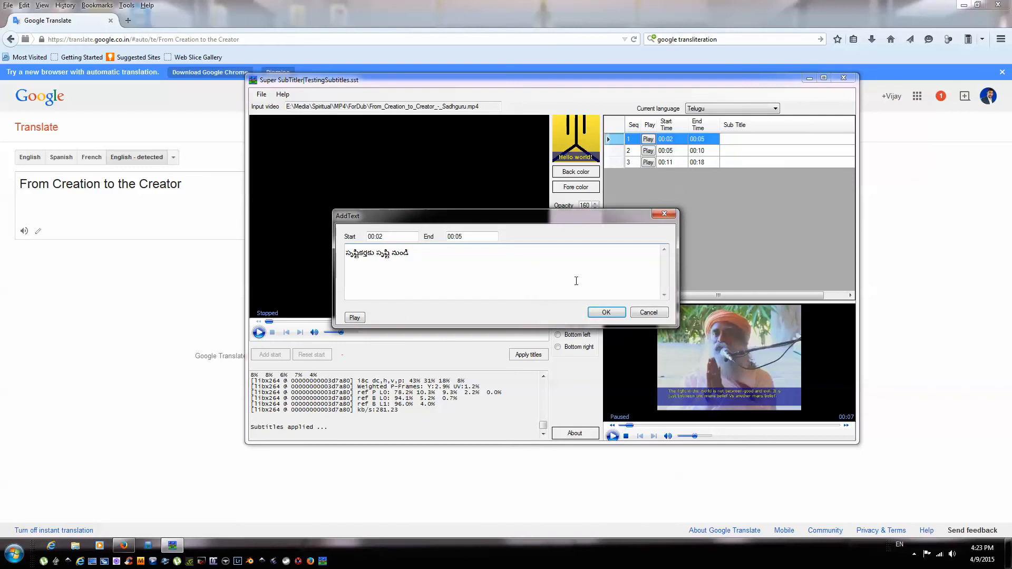
click(601, 312)
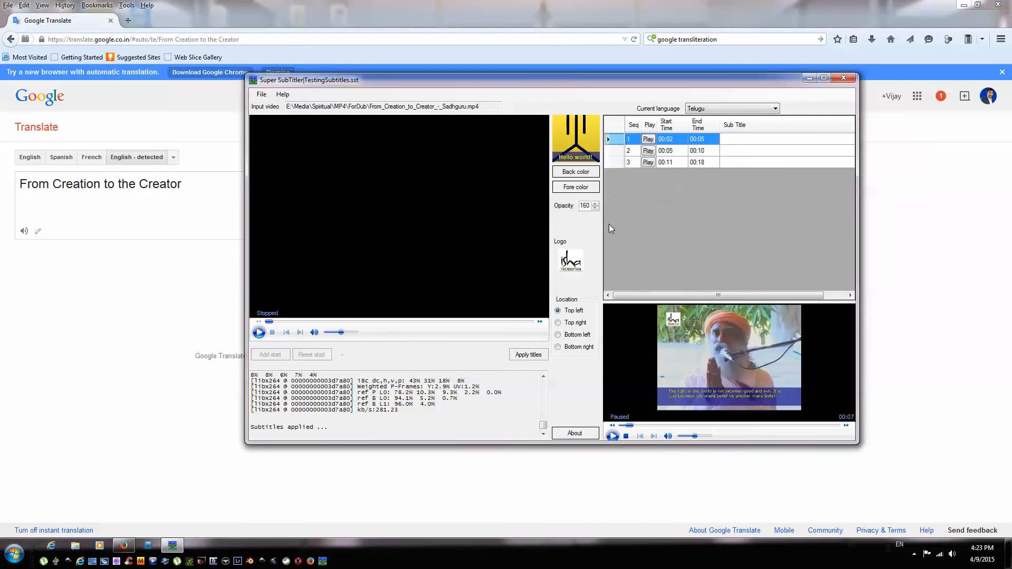
double_click(614, 139)
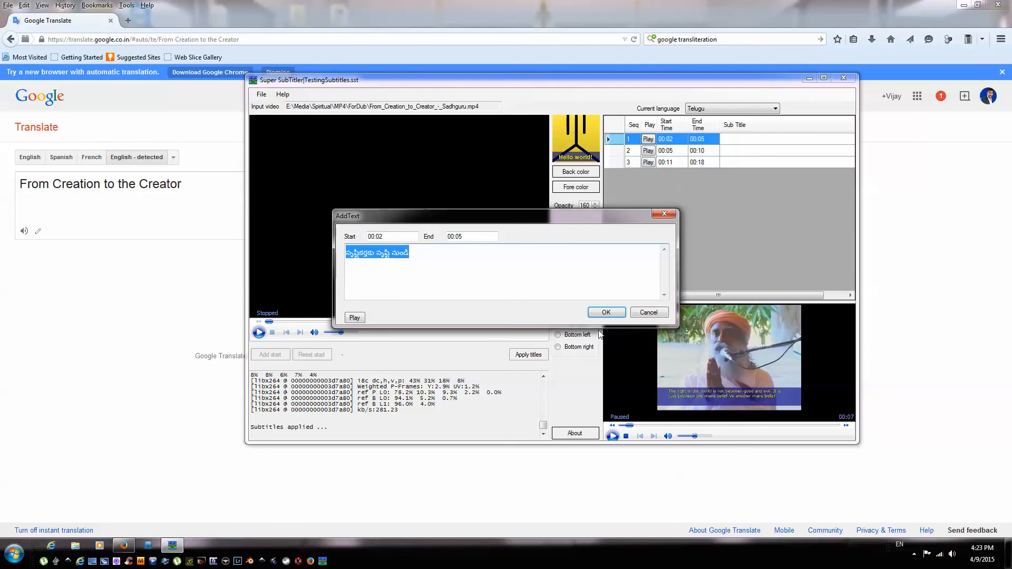
click(610, 313)
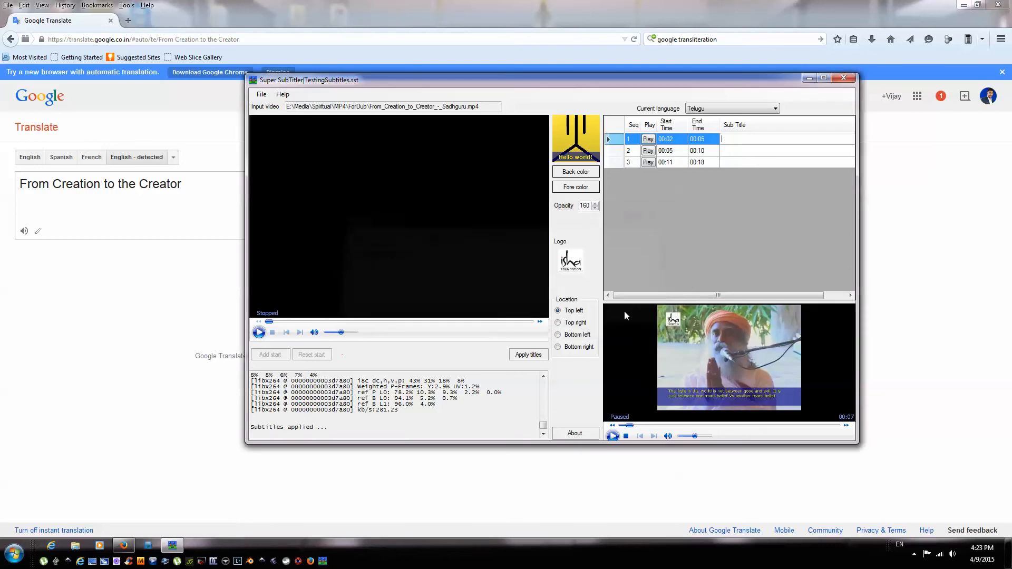
click(617, 153)
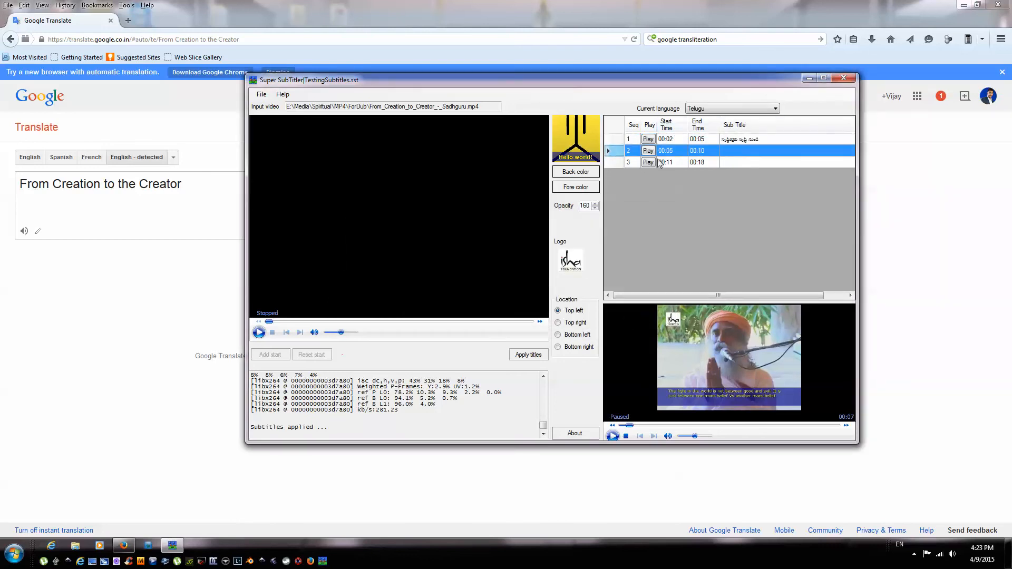
Copy the full English text of subtitle 2 and set the current language back to Telugu.
click(738, 109)
click(730, 121)
click(739, 151)
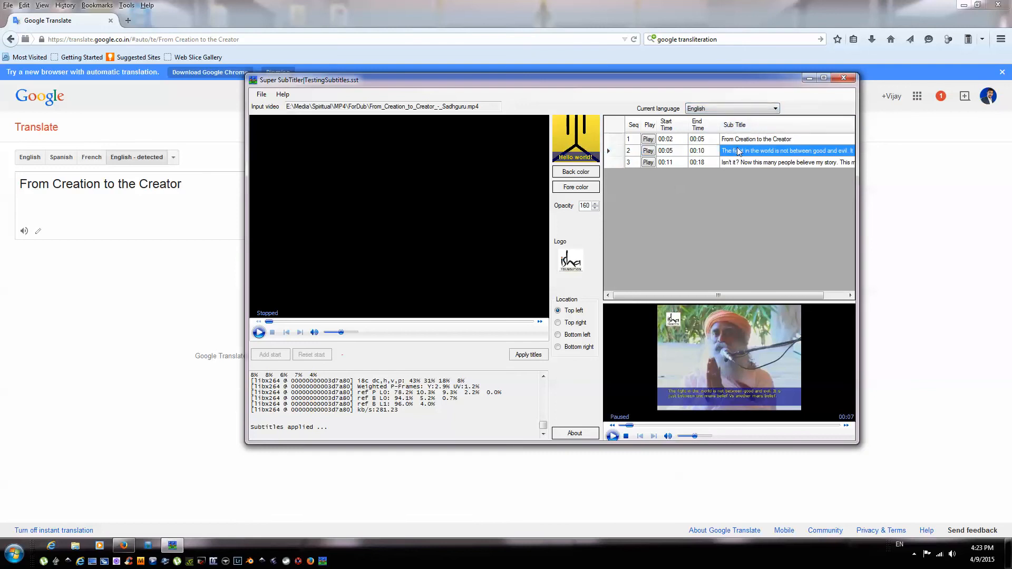
click(739, 151)
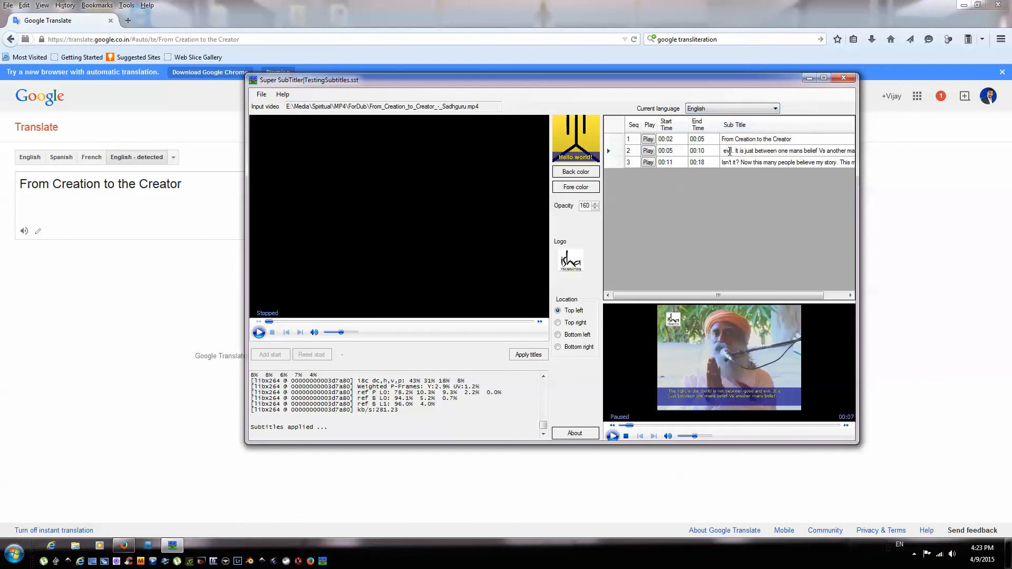
key(Home)
key(shift+End)
key(ctrl+c)
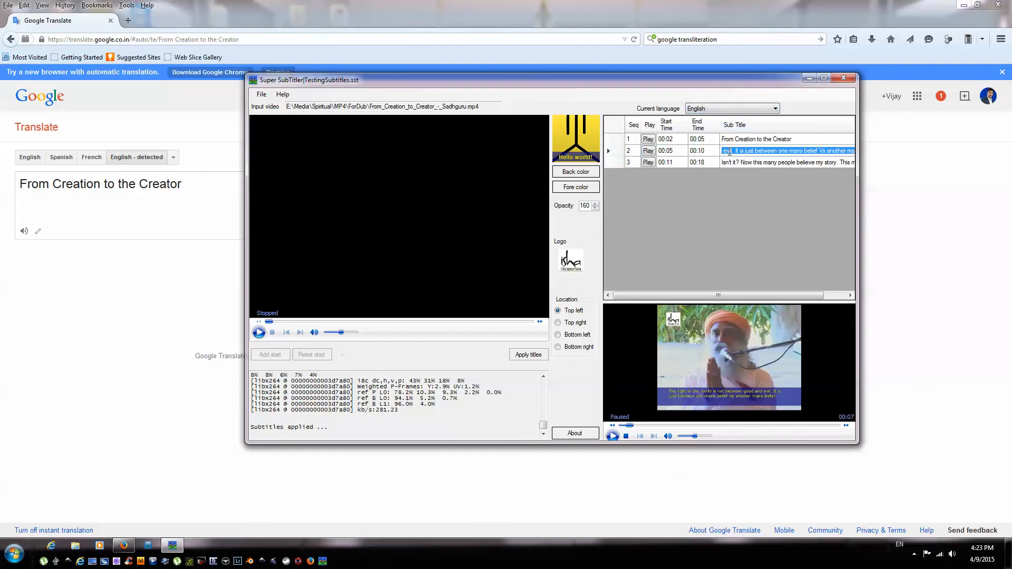
click(722, 110)
click(707, 122)
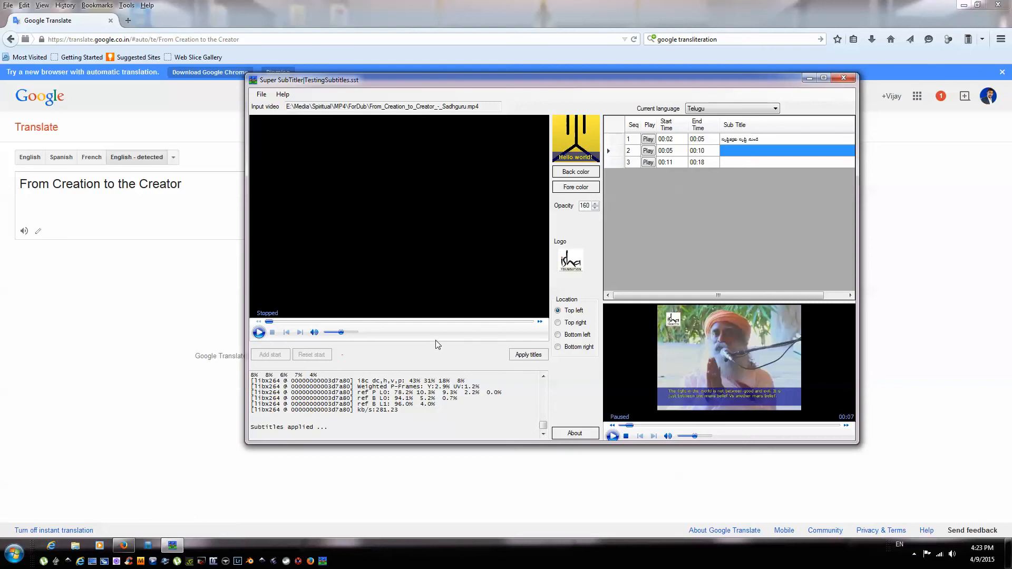
Switch to Google Translate, replace the source text with the copied subtitle 2 text, and copy its Telugu translation.
click(211, 200)
drag(182, 184, 5, 183)
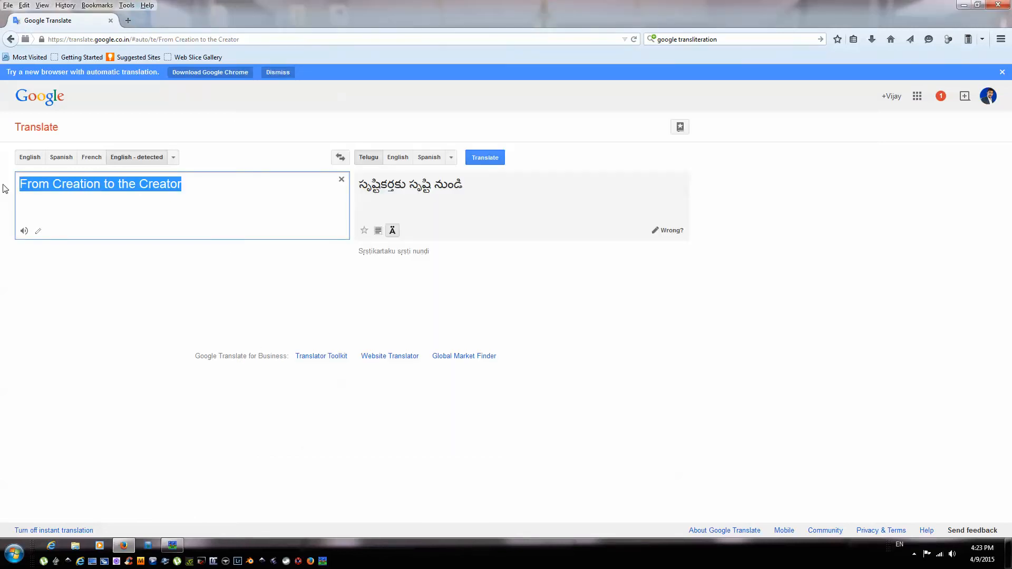
key(ctrl+v)
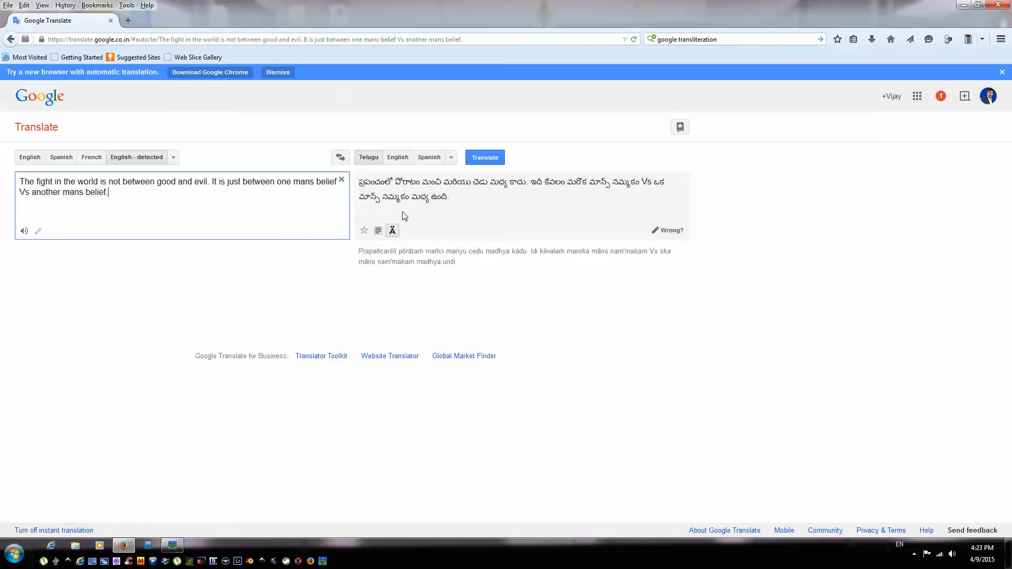
drag(451, 199, 359, 183)
key(ctrl+c)
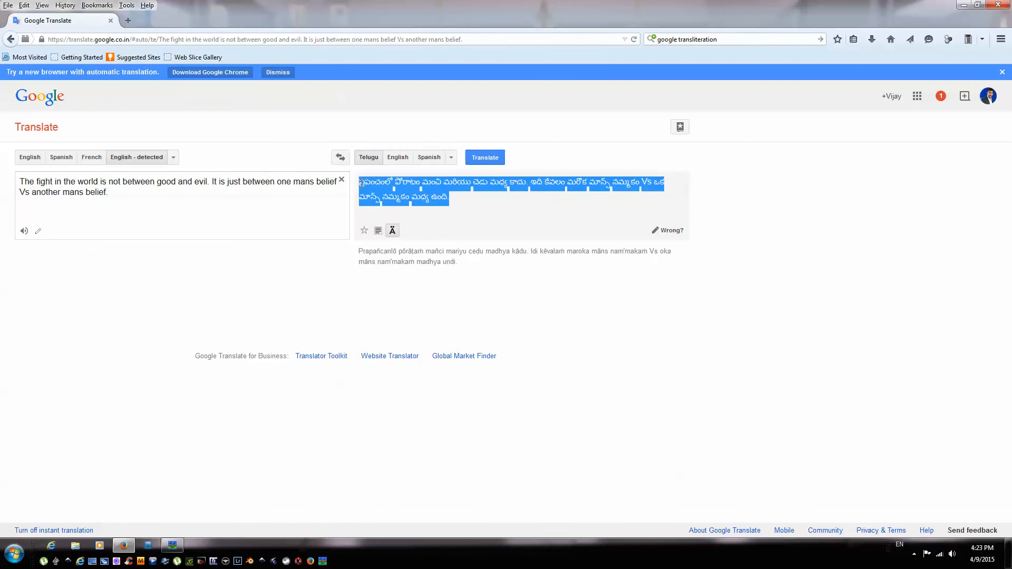
Switch to Super SubTitler and paste the Telugu translation as the text of subtitle 2.
key(alt+Tab)
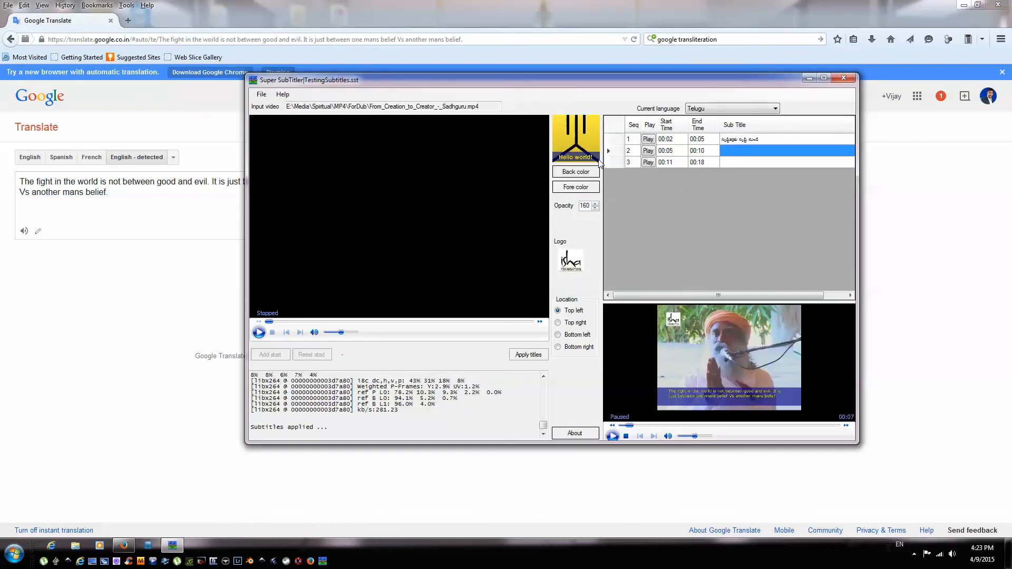
double_click(613, 152)
key(ctrl+v)
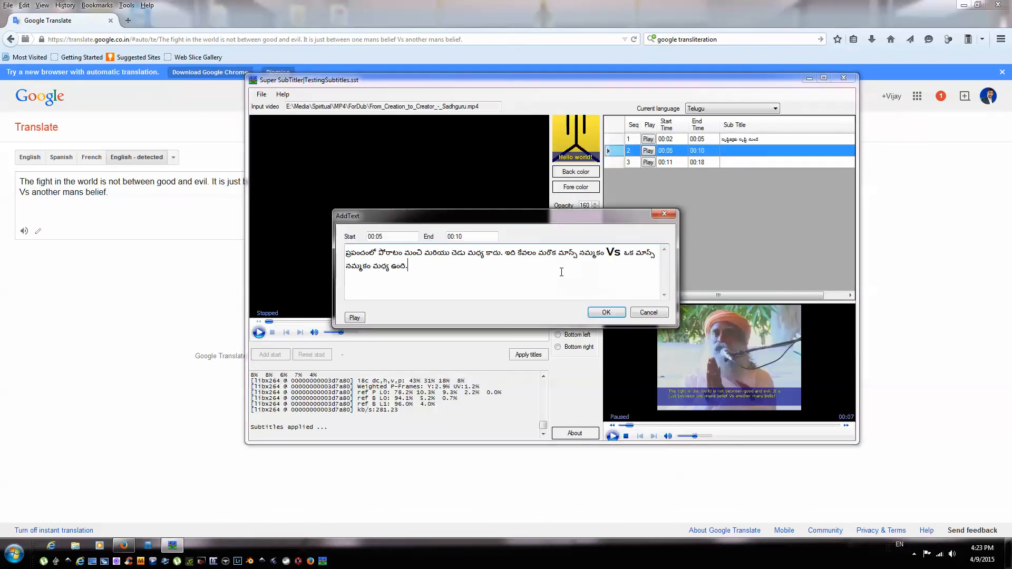
click(603, 314)
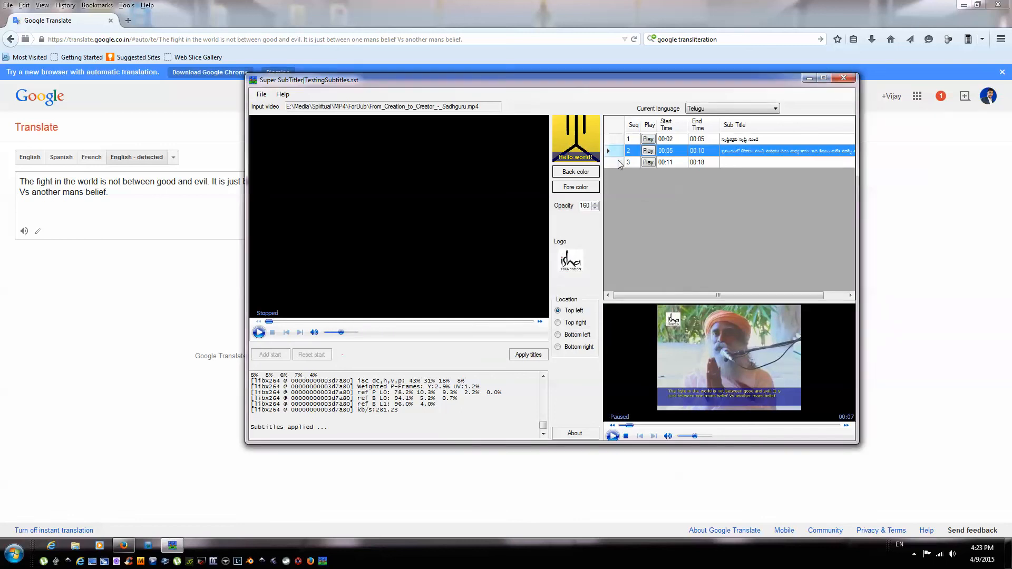
Copy the English text of subtitle 3 and open the same subtitle for editing with Telugu as the current language.
click(714, 109)
click(696, 118)
click(732, 163)
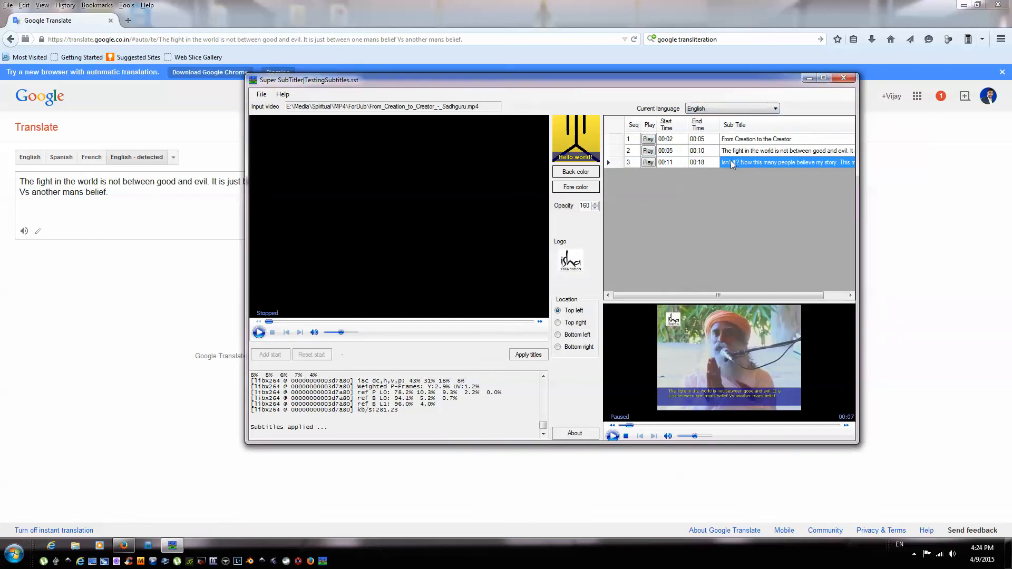
click(616, 163)
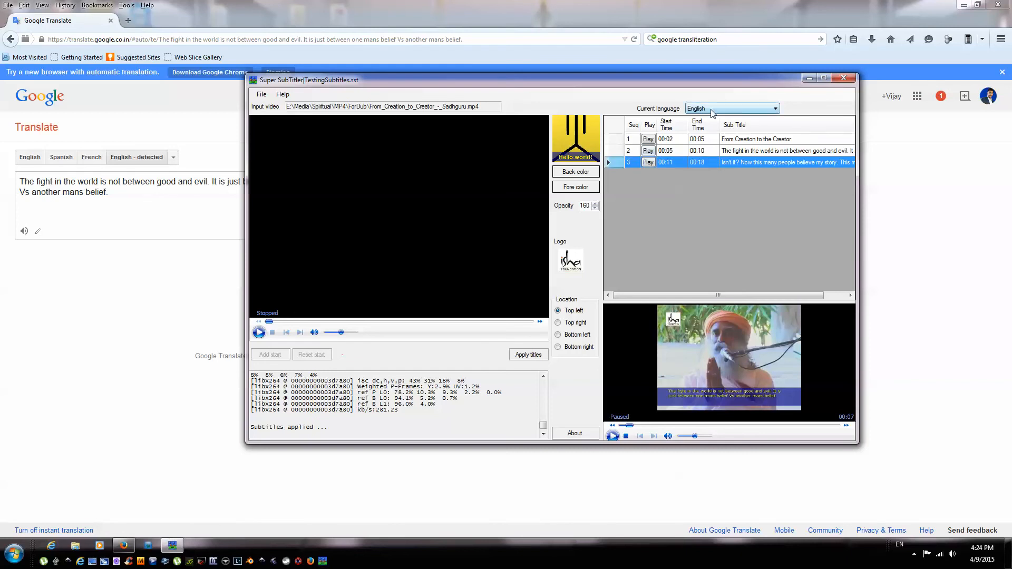
click(712, 109)
click(710, 125)
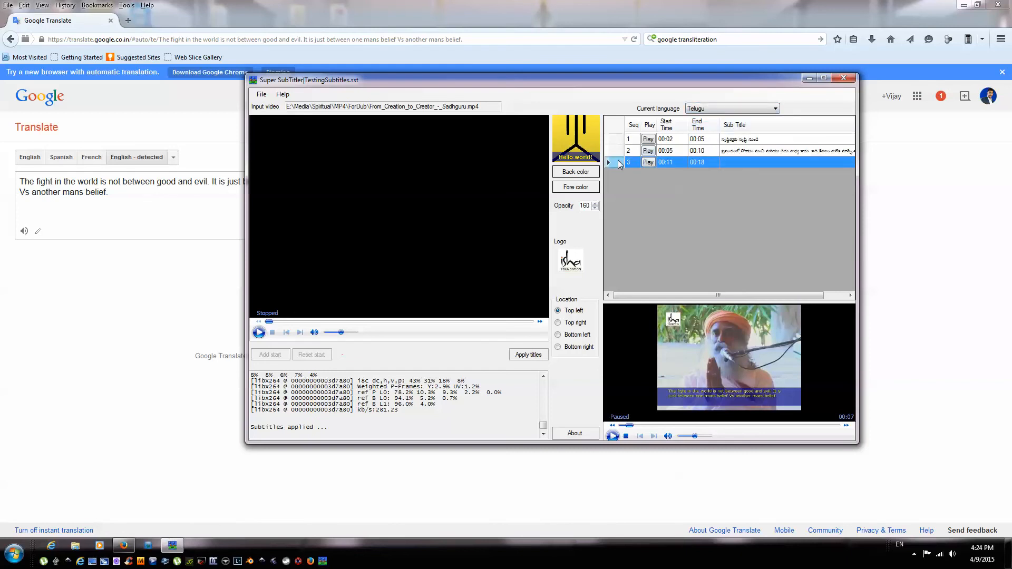
double_click(620, 164)
In Google Translate, translate "Isn't it? Now this many people believe my story. This many people believe somebody else's story." into Telugu and copy the result.
drag(174, 195, 1, 193)
key(ctrl+a)
text(Isn't it? Now this many people believe my story. This many people believe somebody else's story.)
drag(411, 204, 358, 182)
key(ctrl+c)
Switch to Super SubTitler and paste the Telugu translation as the text of subtitle 3.
key(alt+Tab)
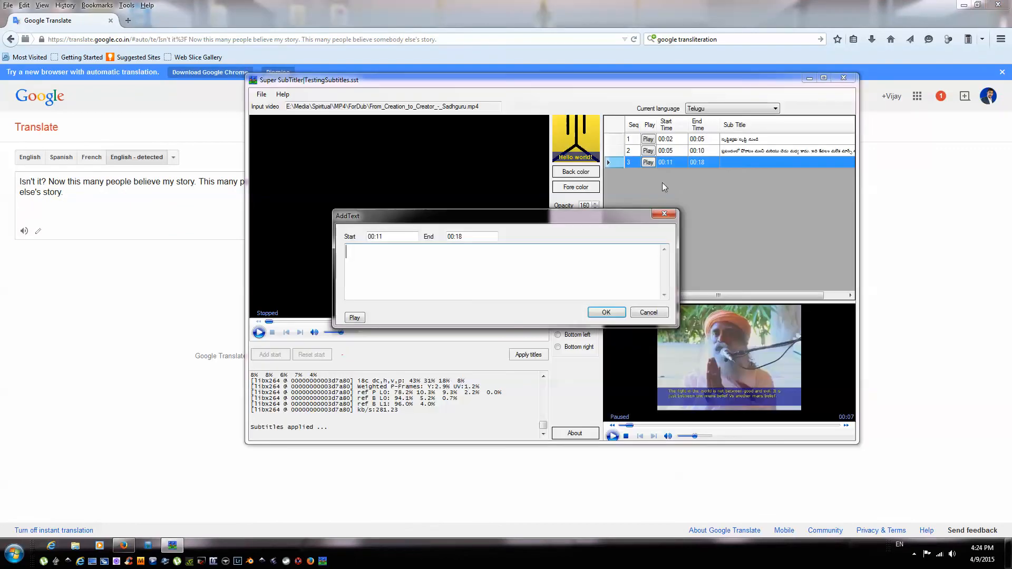
key(ctrl+v)
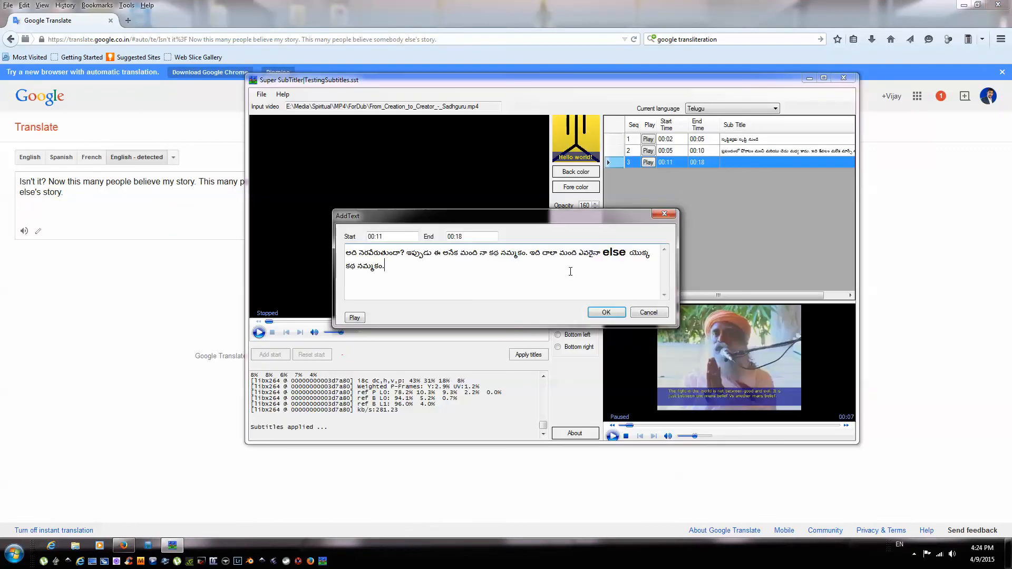
click(606, 313)
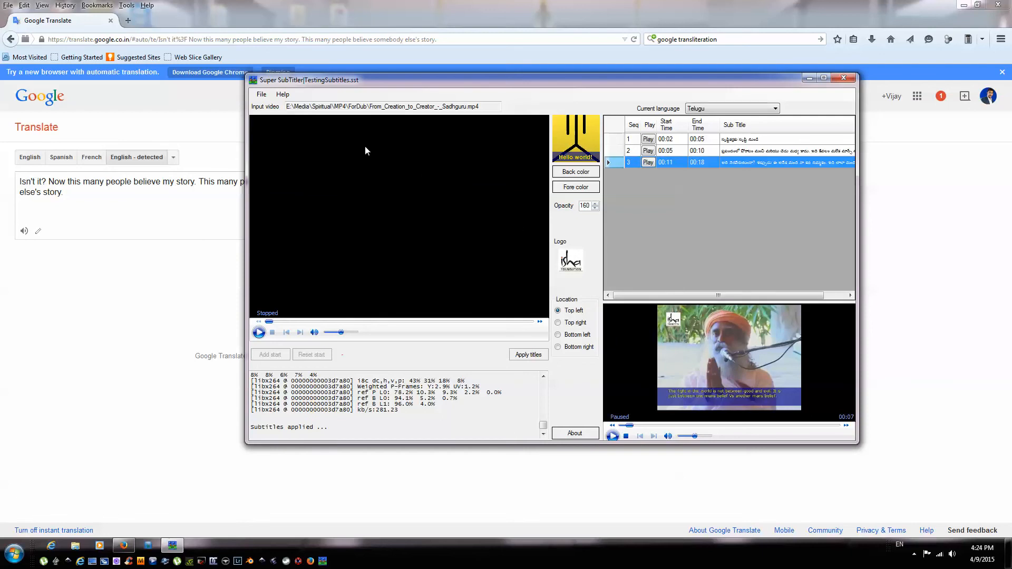
Save the subtitle project with Telugu kept as the current language.
click(261, 94)
click(288, 138)
click(695, 111)
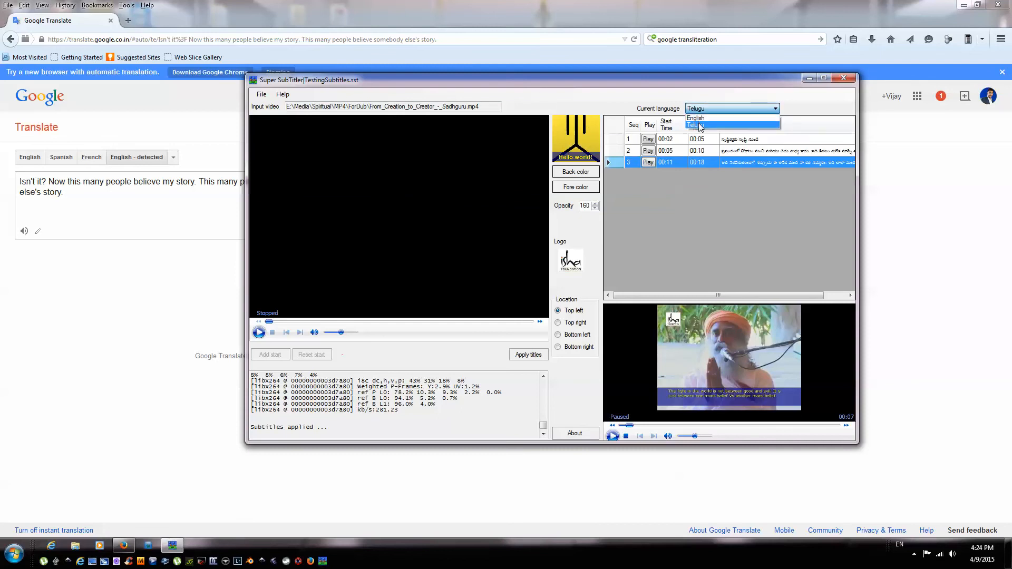
click(678, 211)
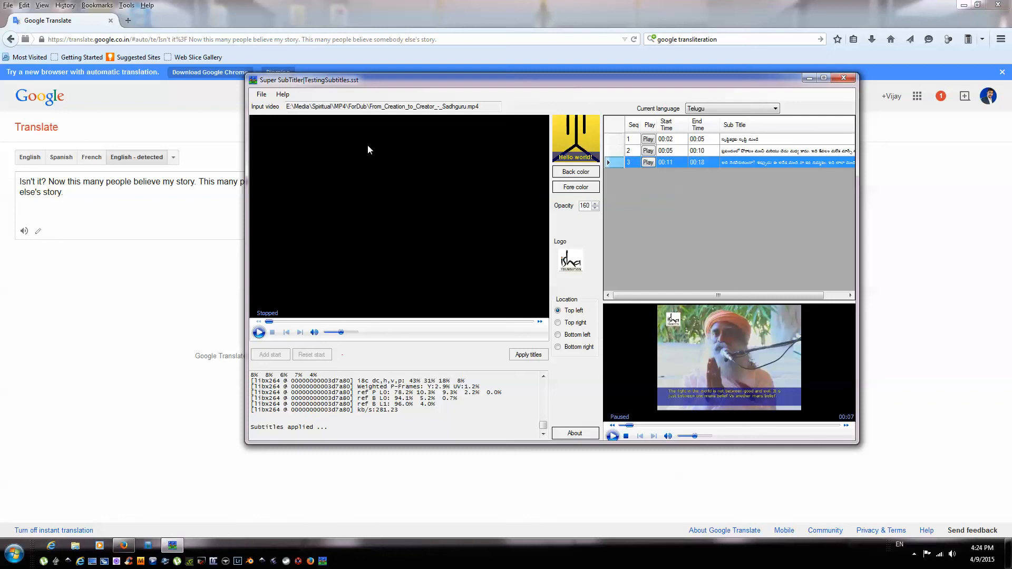
click(263, 95)
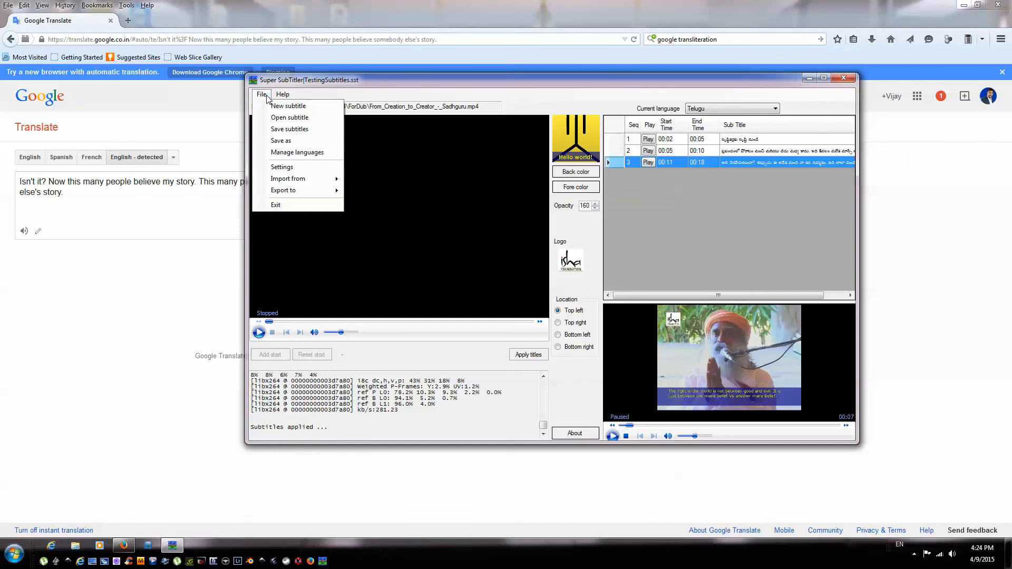
click(450, 301)
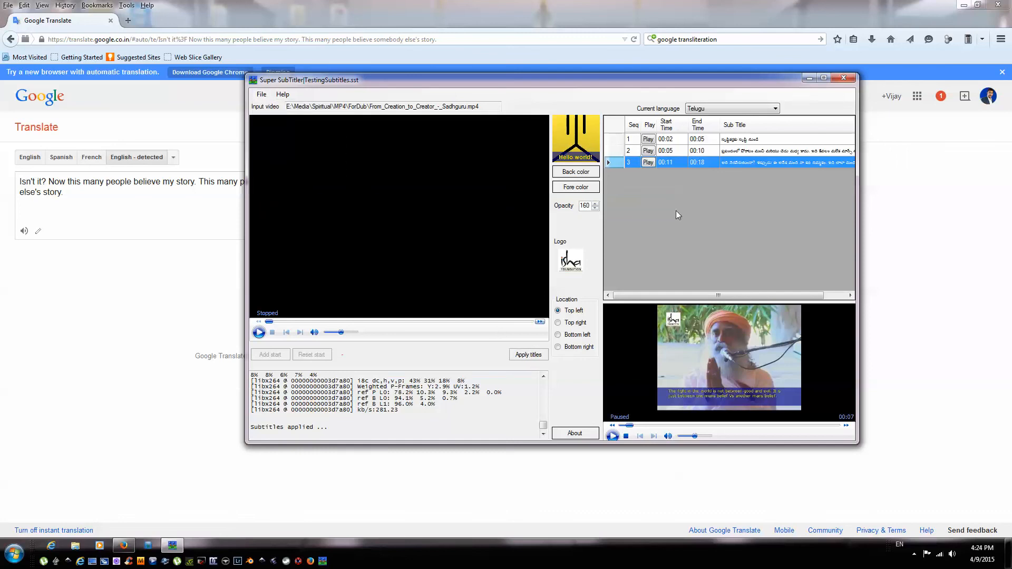
Minimize the browser, apply the Telugu titles to the video and stop the output preview.
click(962, 5)
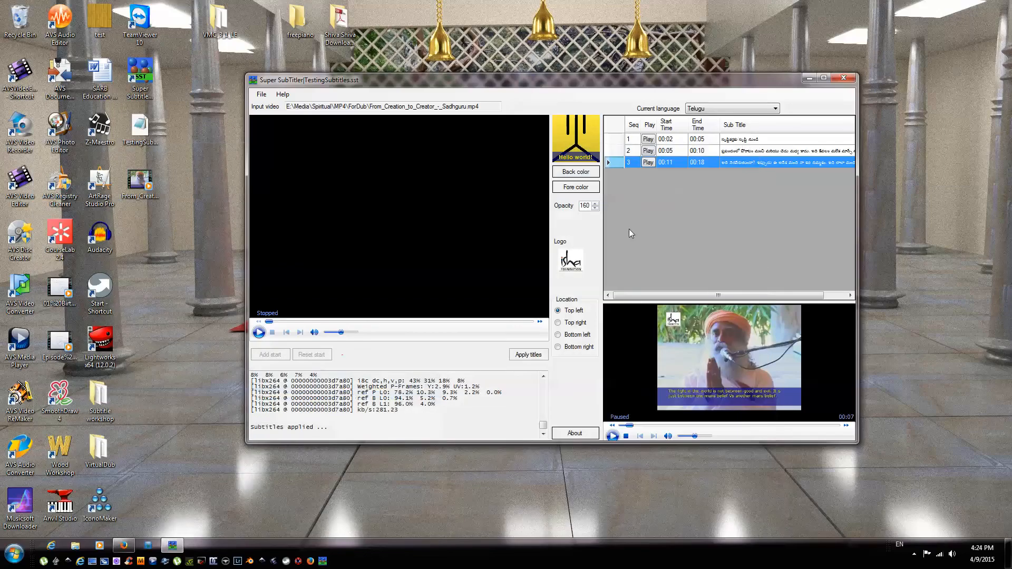
click(529, 357)
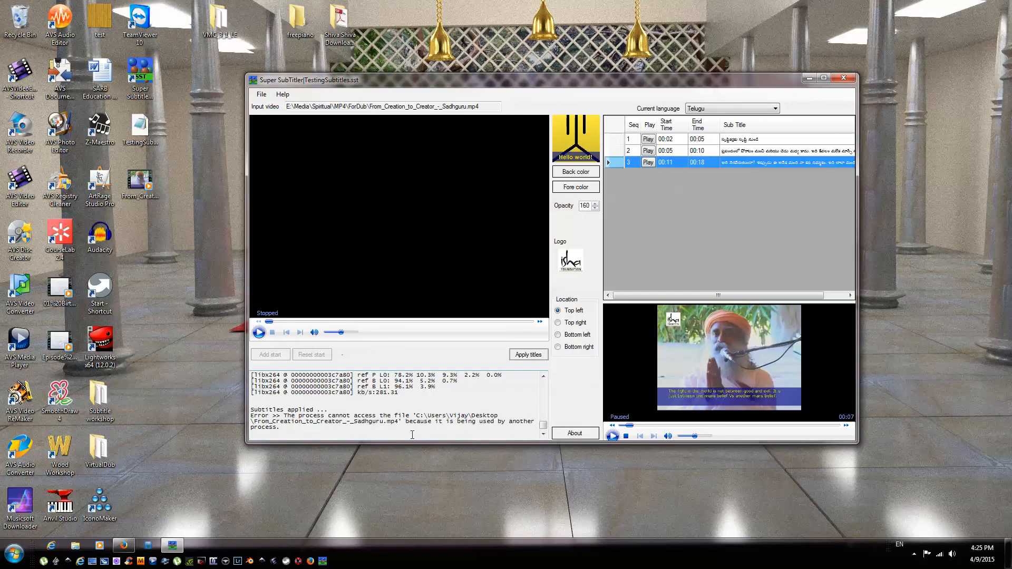
click(626, 436)
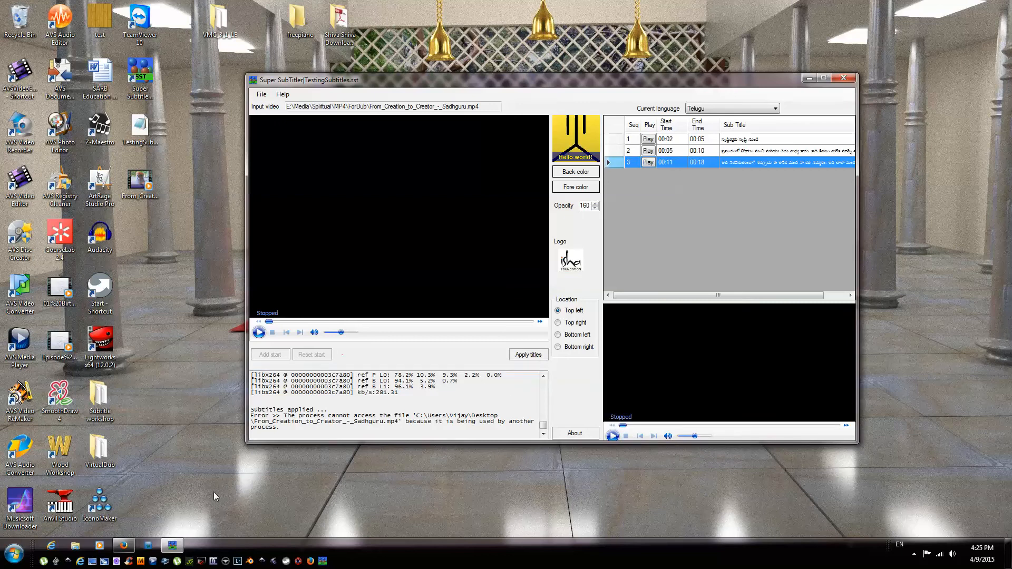
In Windows Explorer, browse the Documents library to Visual Studio 2013 > Projects > Super Subtitler > Super SubTitler > bin.
click(14, 553)
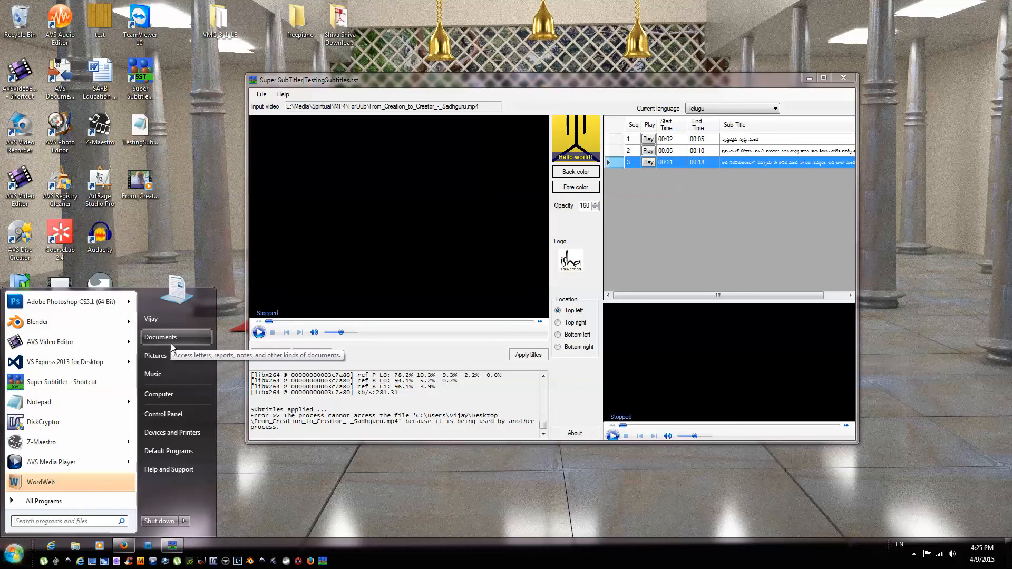
click(171, 401)
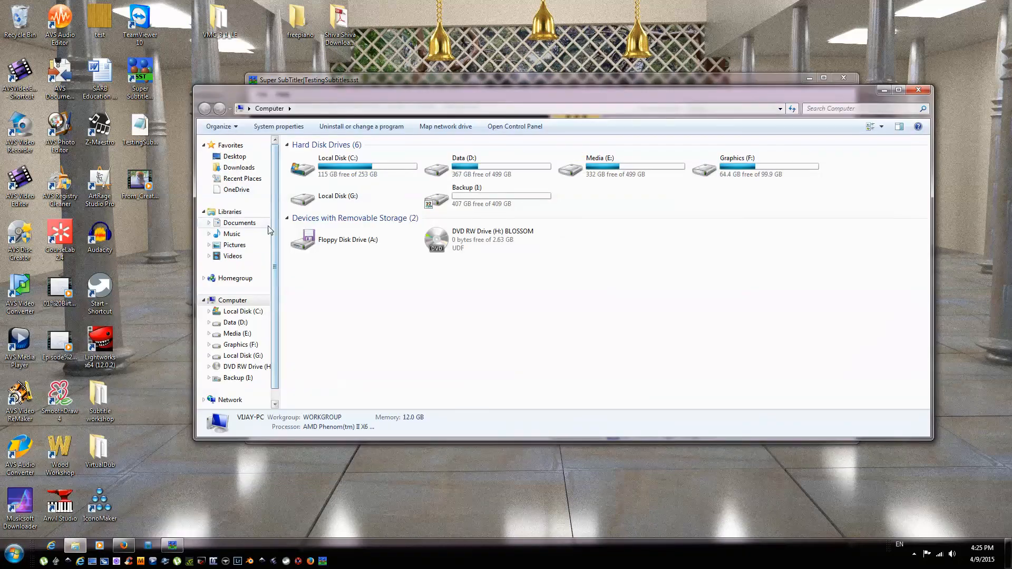
click(252, 224)
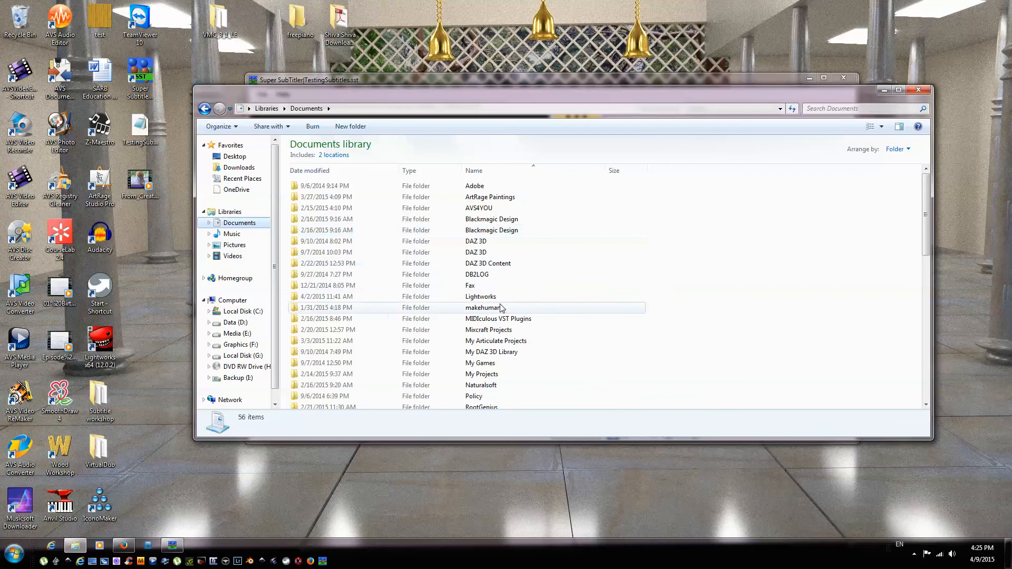
click(490, 377)
scroll(490, 378, down, 3)
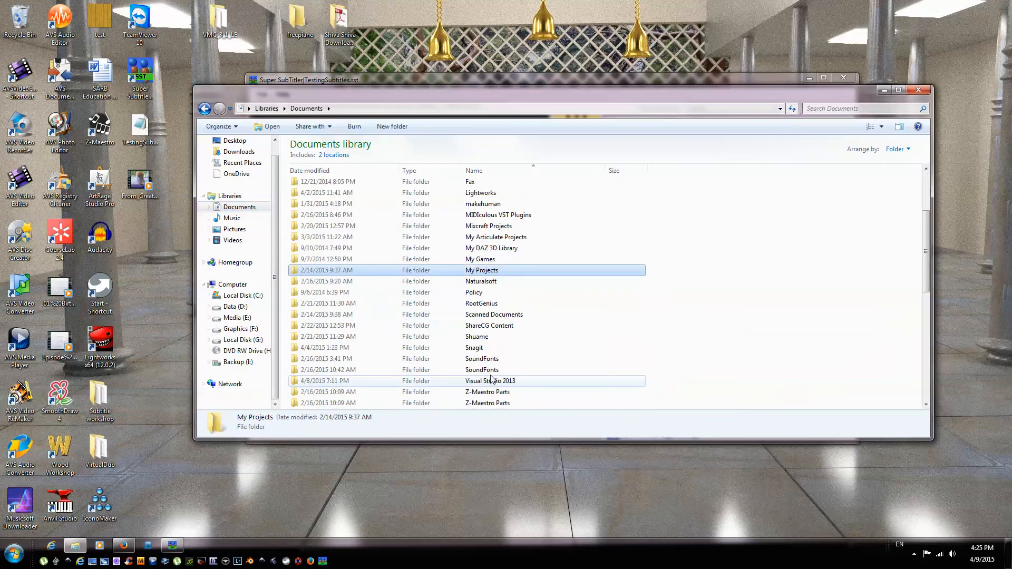
double_click(491, 380)
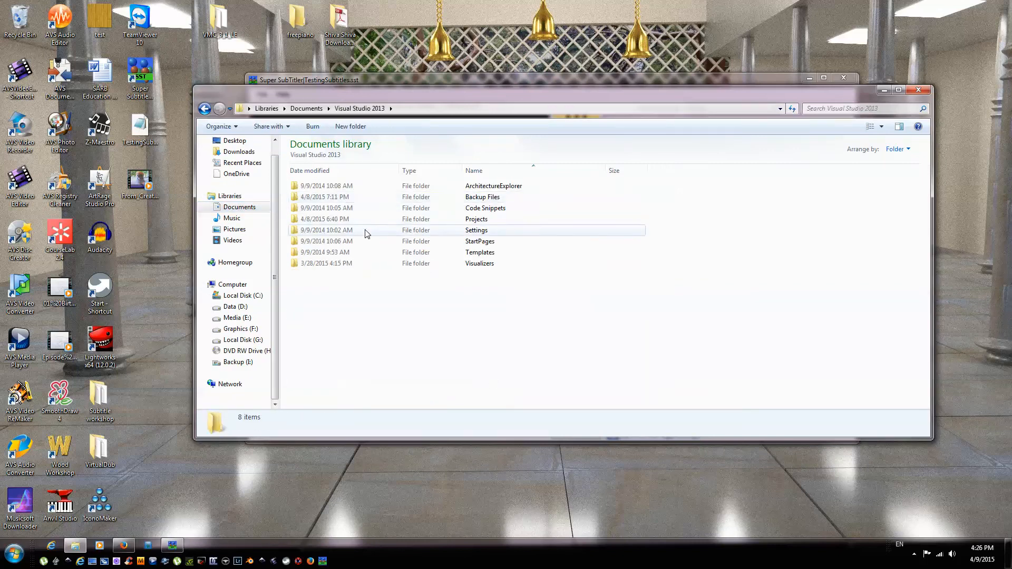
double_click(402, 221)
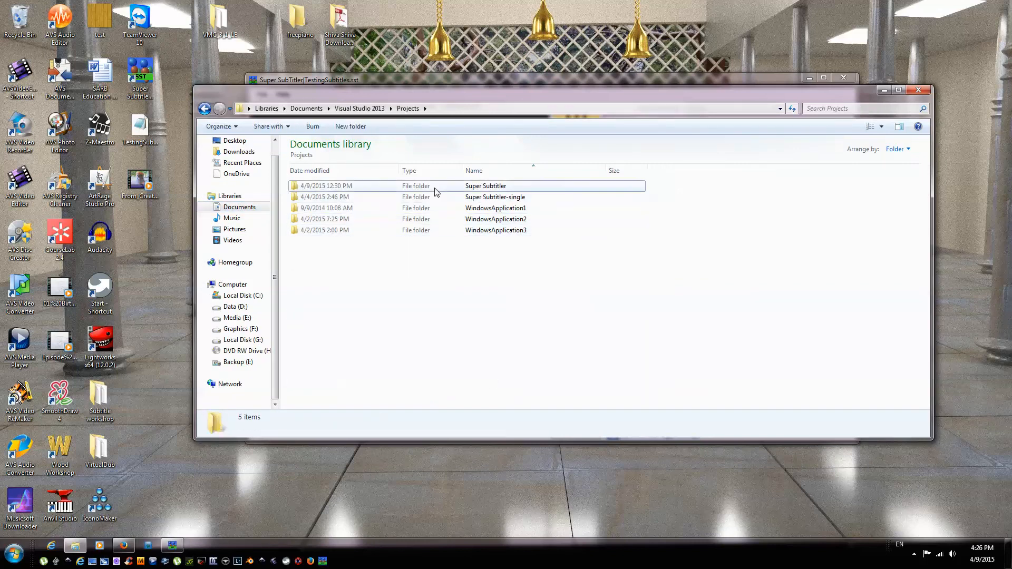
double_click(364, 187)
double_click(362, 190)
double_click(356, 187)
double_click(357, 188)
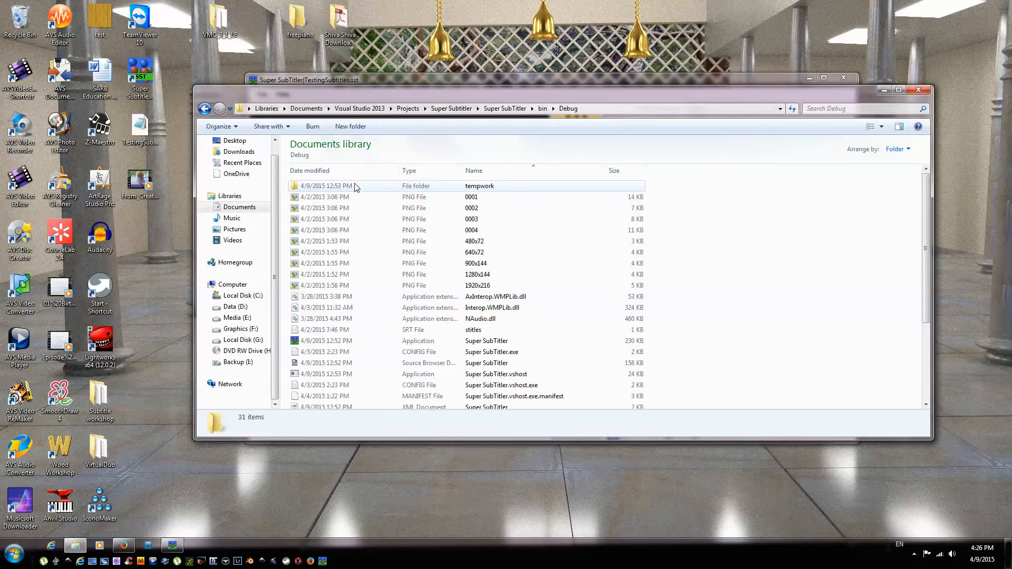
double_click(350, 185)
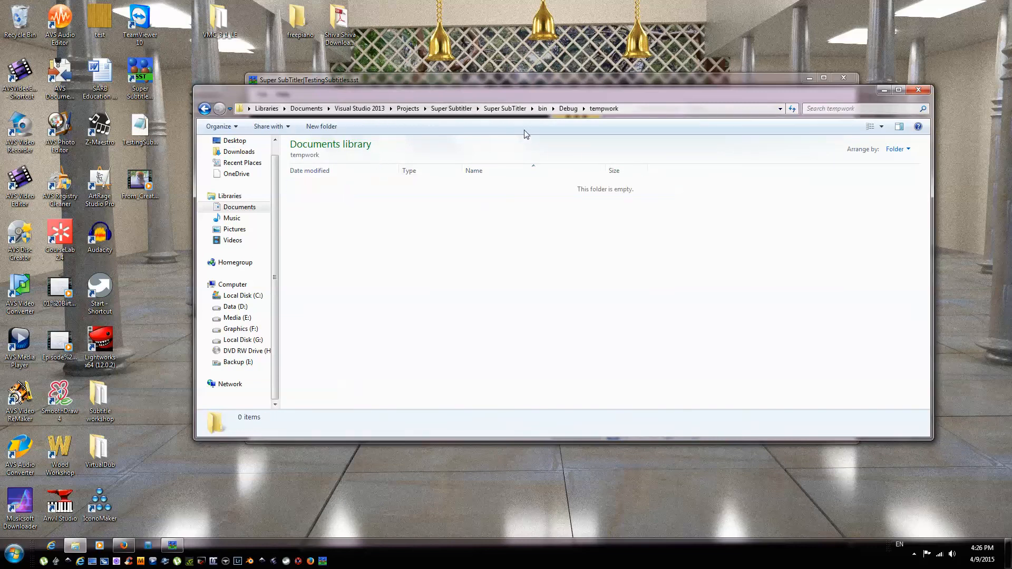
click(568, 109)
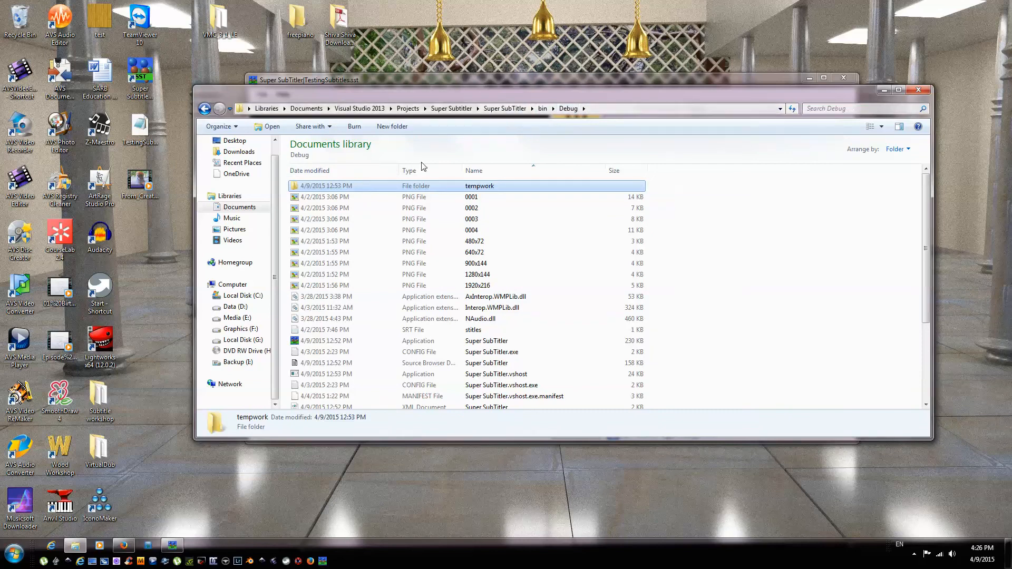
click(543, 108)
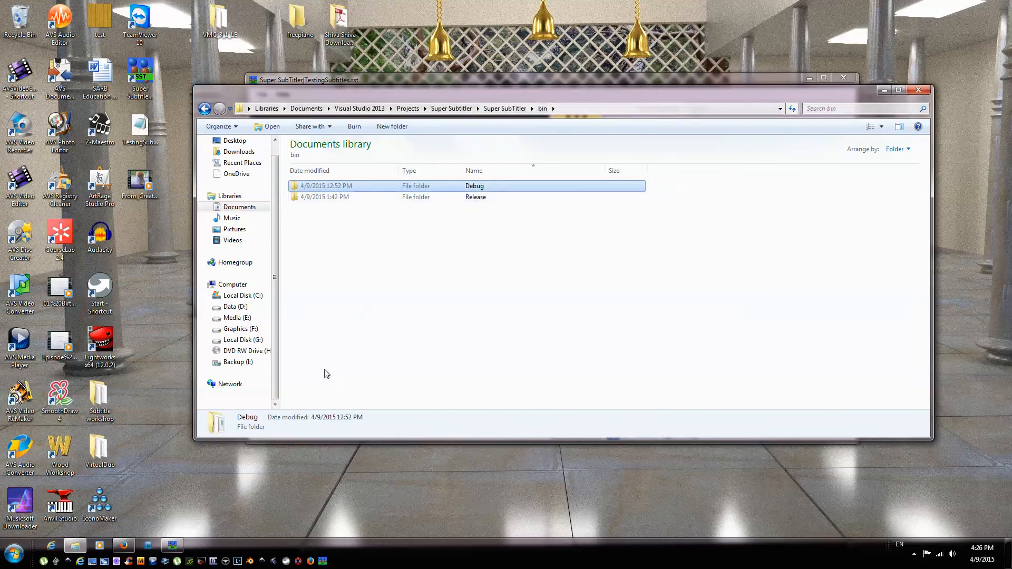
Play the out video from the Release build's tempwork folder, and close the player and the folder window.
double_click(342, 198)
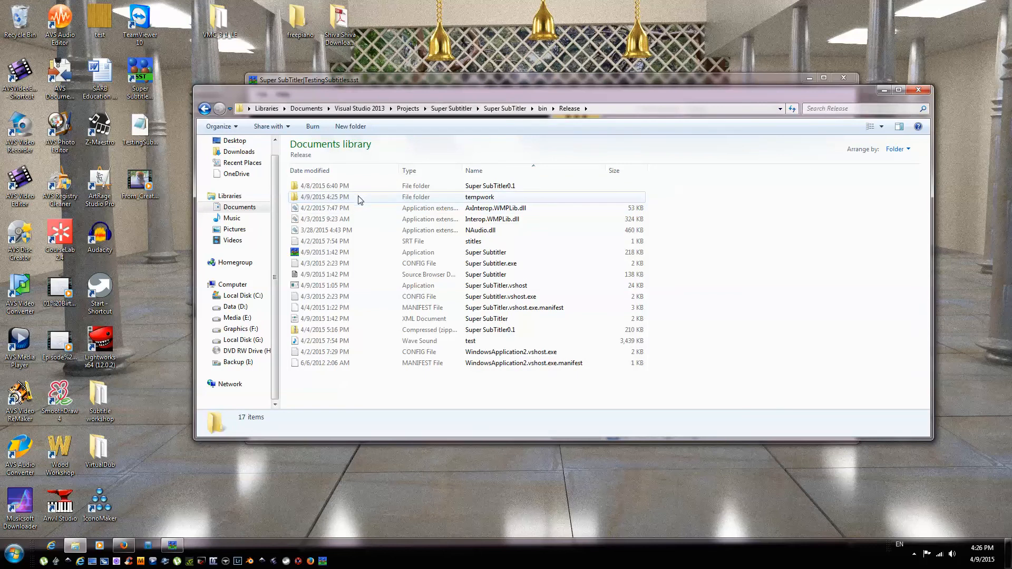
double_click(371, 199)
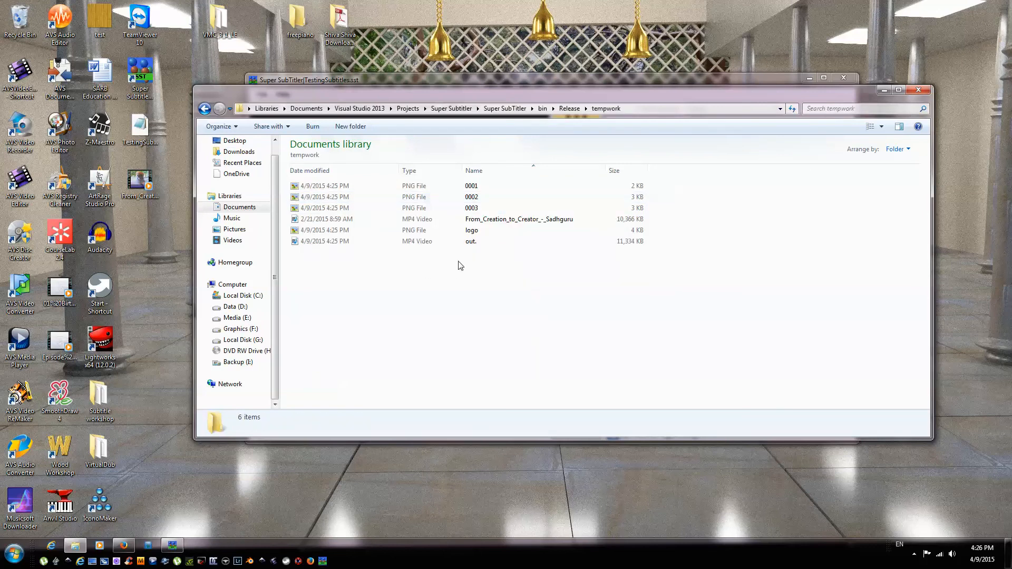
click(471, 242)
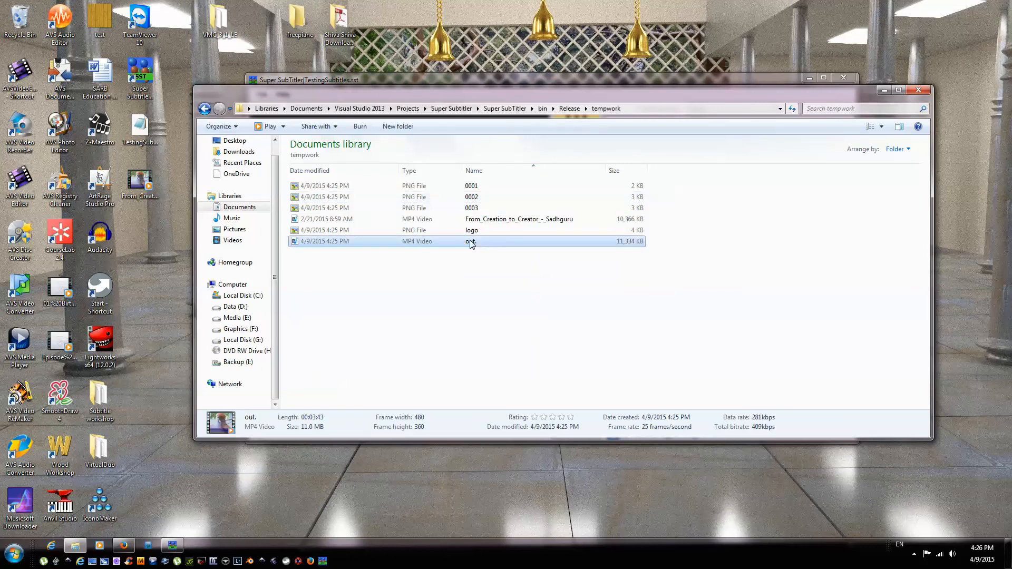
double_click(443, 242)
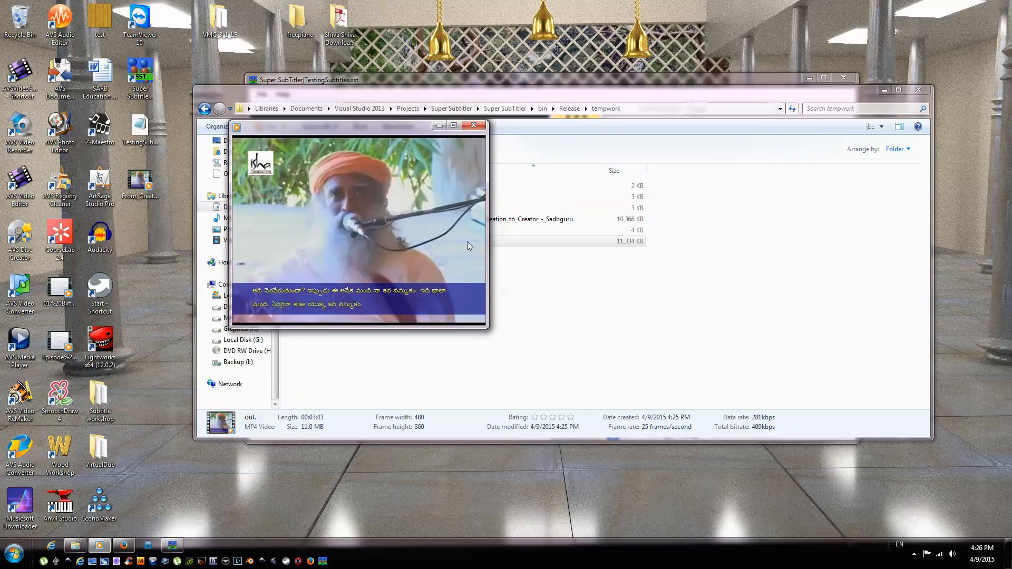
click(474, 125)
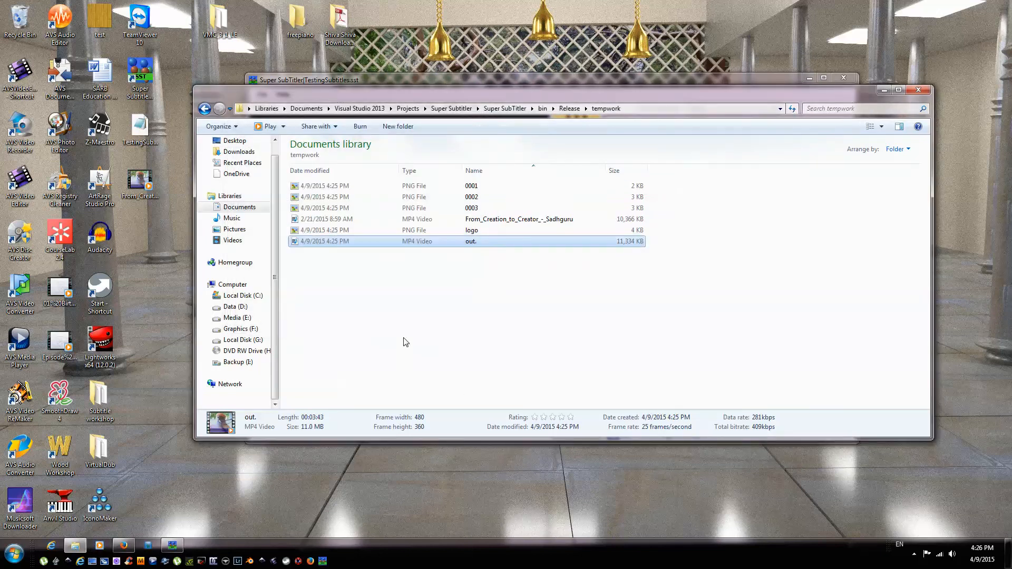
click(928, 93)
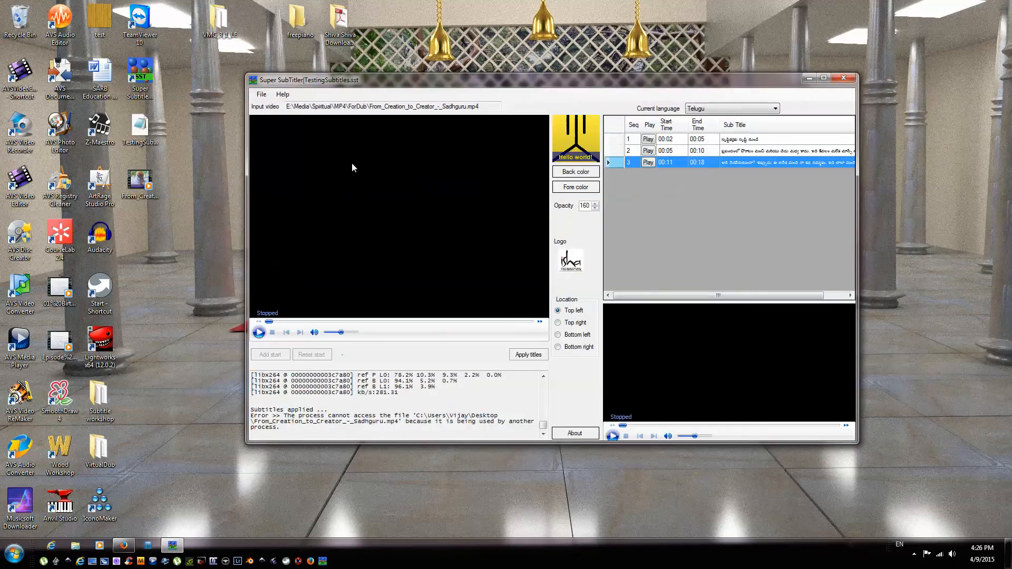
Export the Telugu subtitles as an SRT file named telugusubt on the desktop.
click(260, 93)
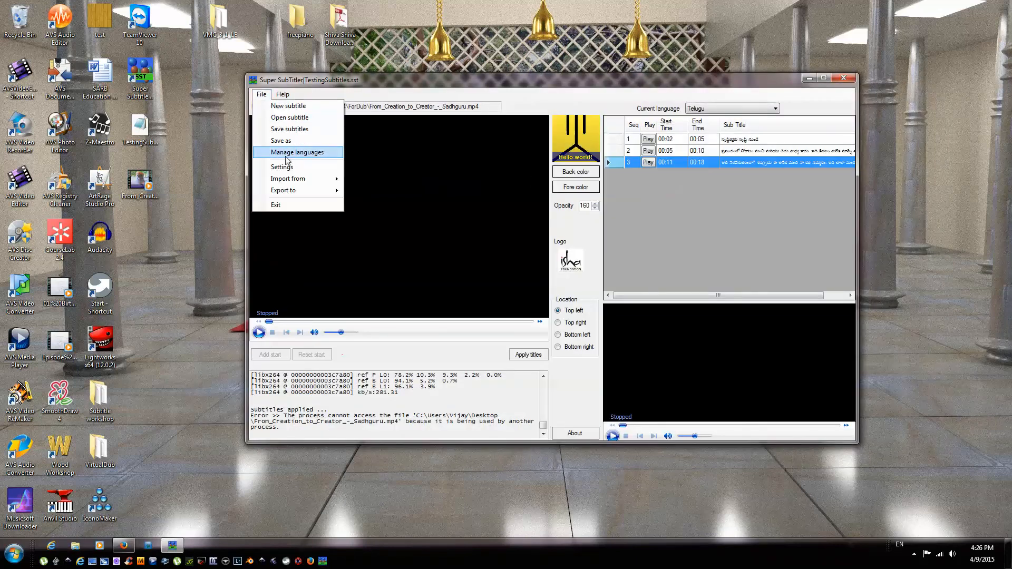
mouse_move(298, 191)
click(361, 193)
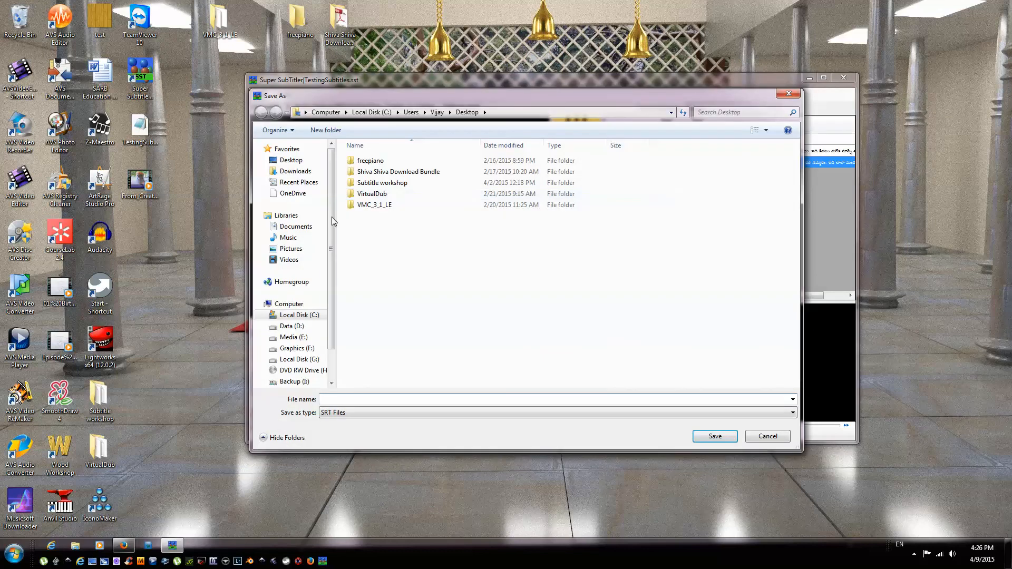
click(292, 160)
click(390, 400)
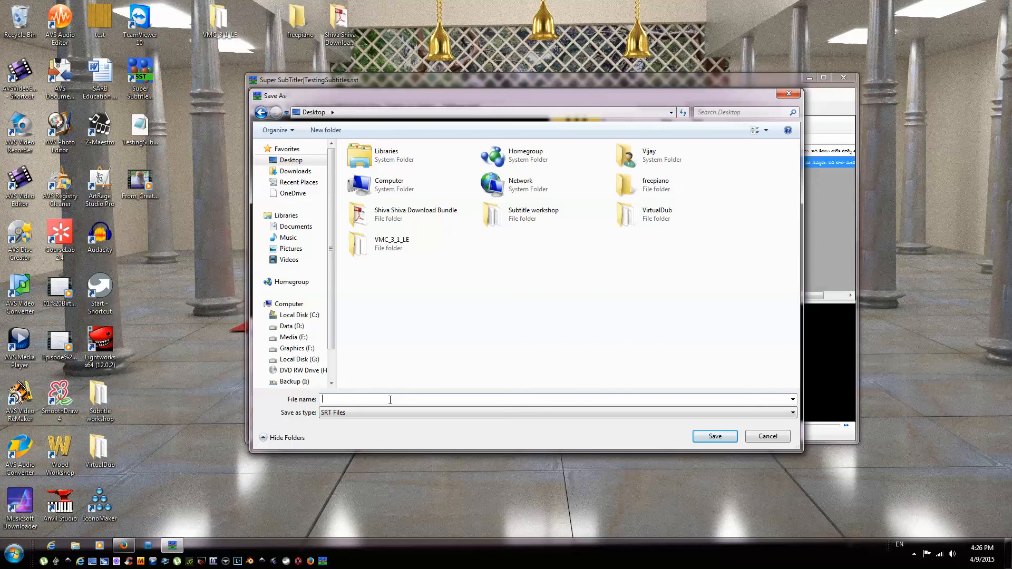
text(telugusubt)
key(Return)
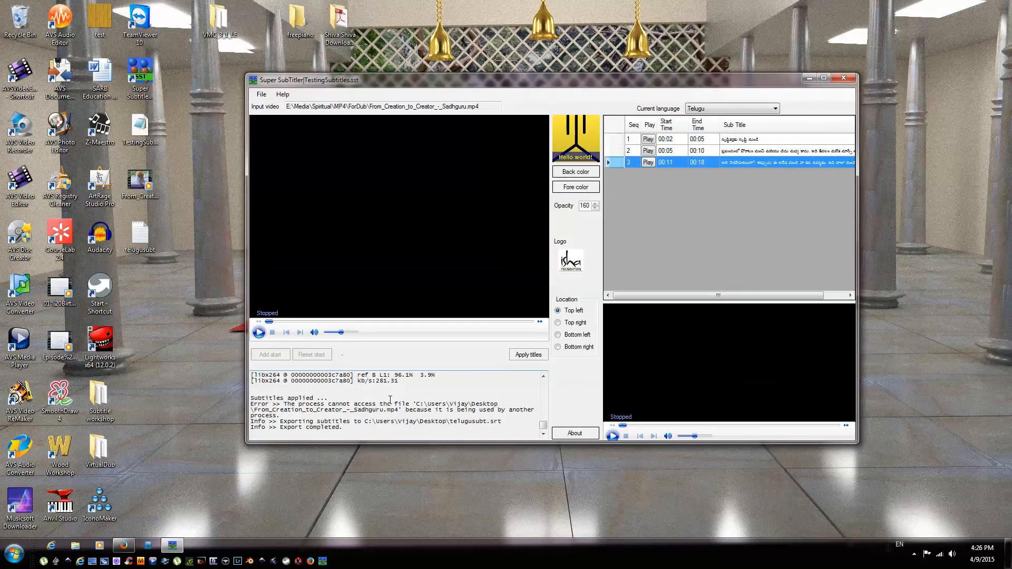
Open the exported telugusubt file in Notepad, examine its timings and Telugu text, and close it.
double_click(139, 233)
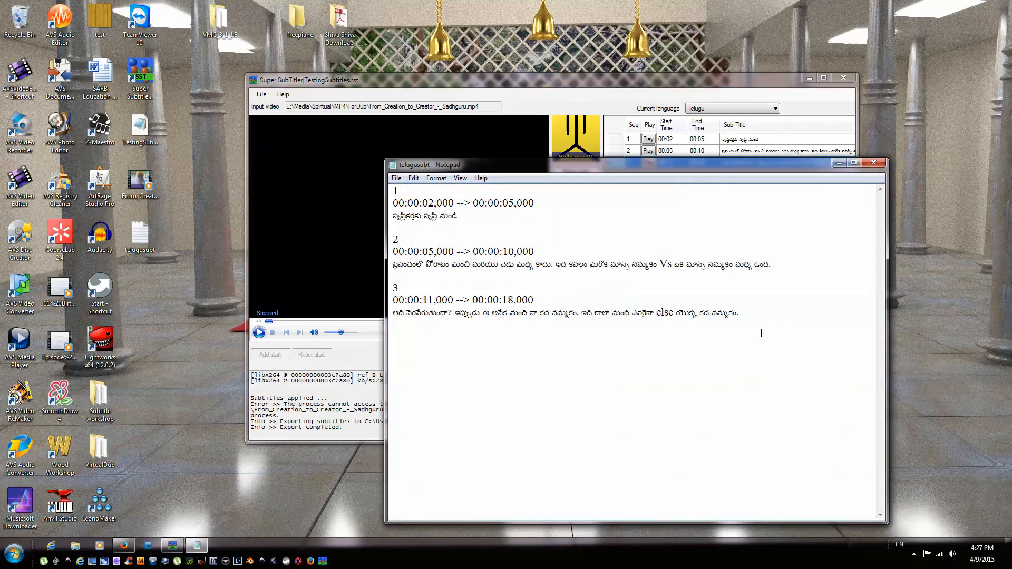
drag(680, 165, 709, 212)
click(509, 374)
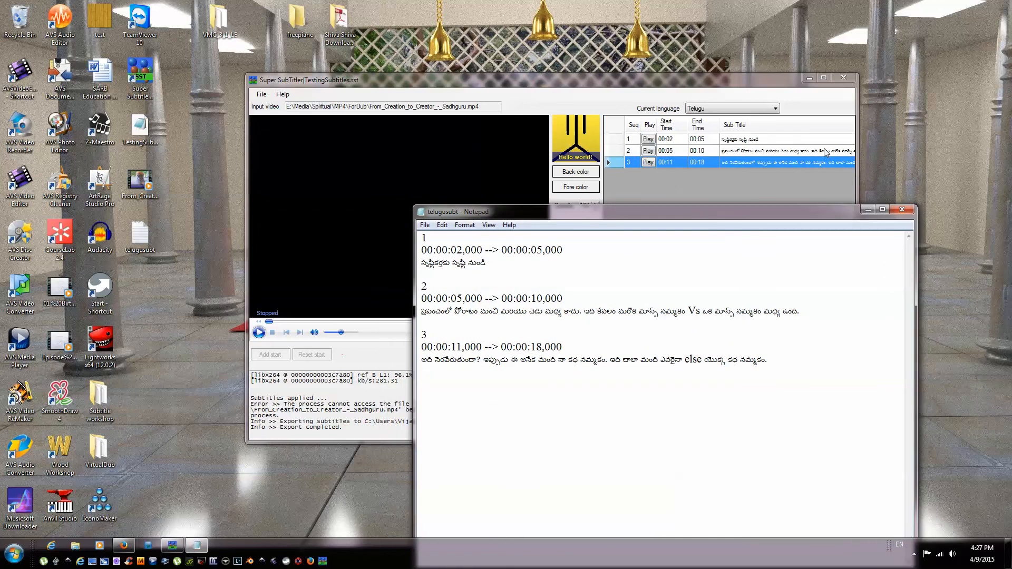
click(912, 210)
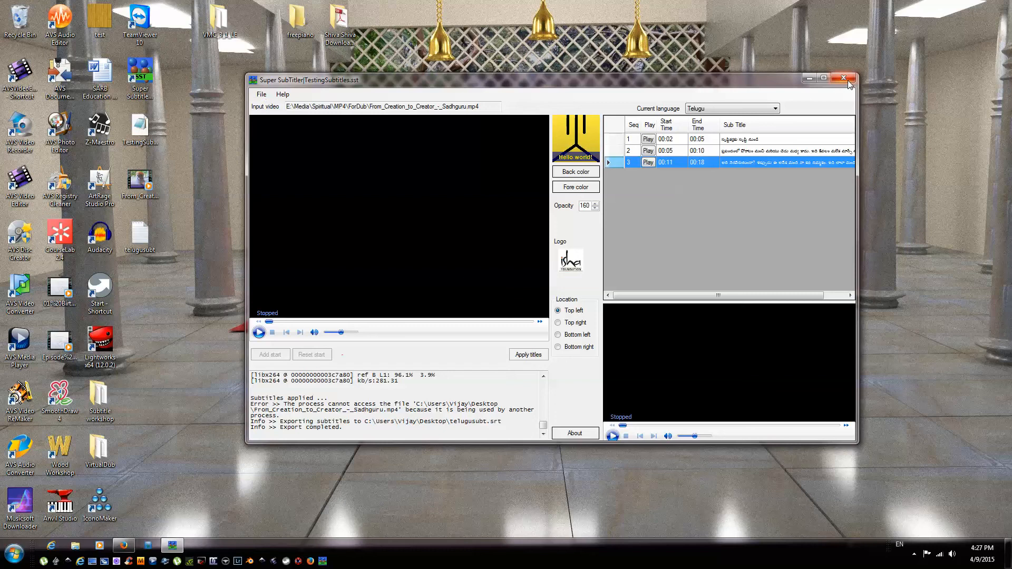
Save the subtitle project, then close and restart Super SubTitler.
click(262, 95)
click(273, 131)
click(843, 79)
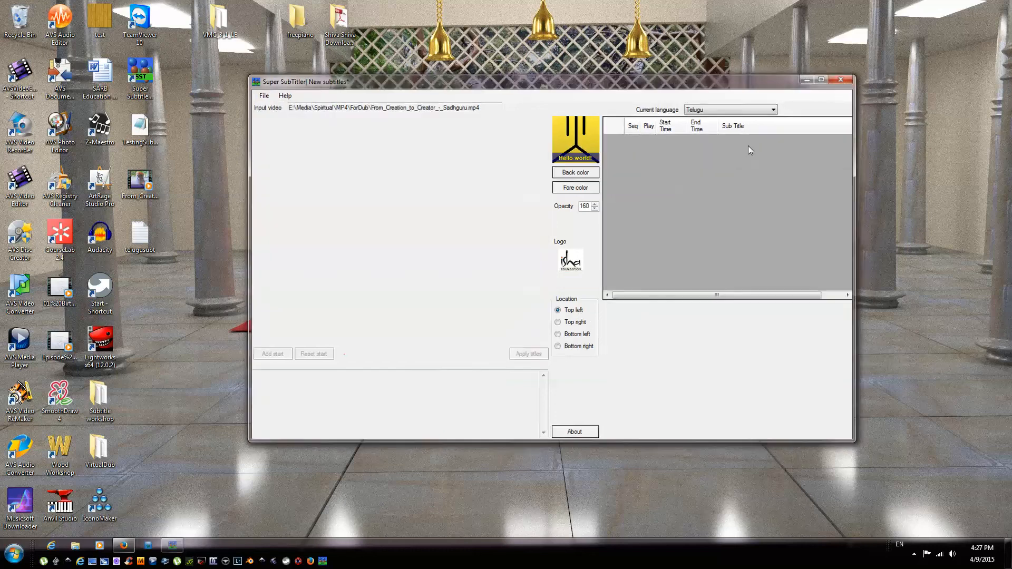
double_click(146, 88)
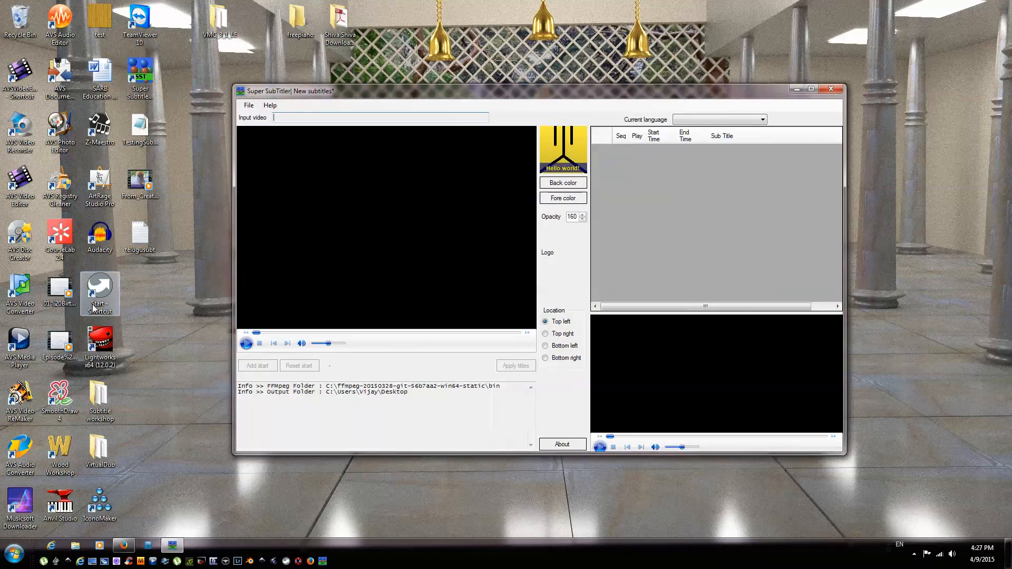
Look over the saved files on the desktop, check the telugusubt file's contents again and close Notepad.
click(143, 238)
click(149, 131)
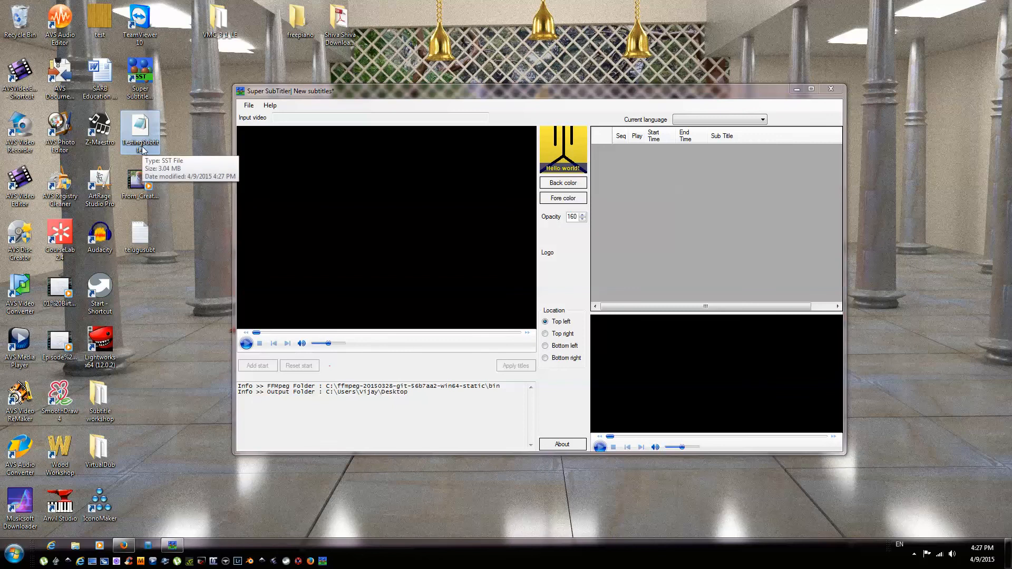
double_click(147, 243)
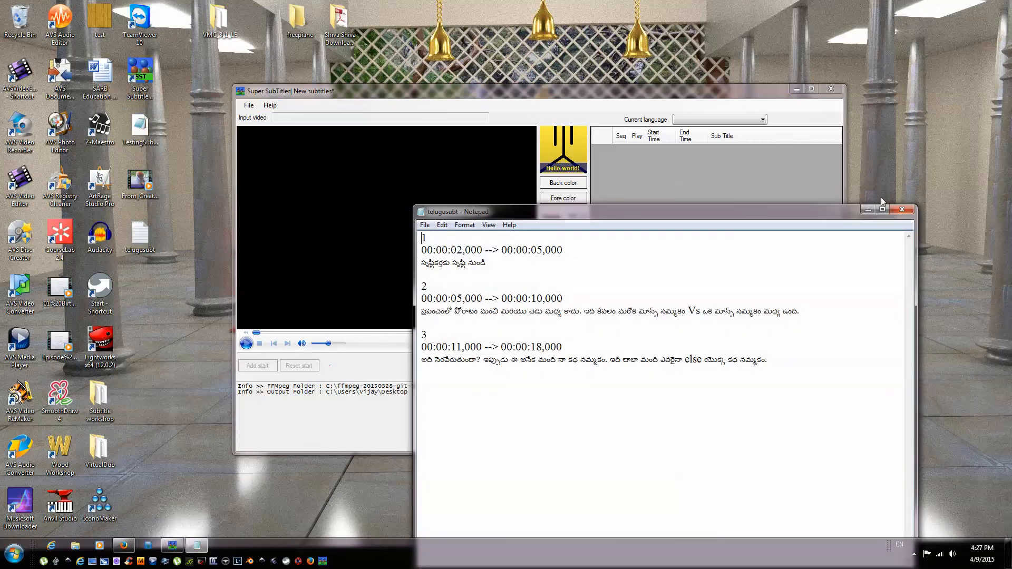
click(902, 209)
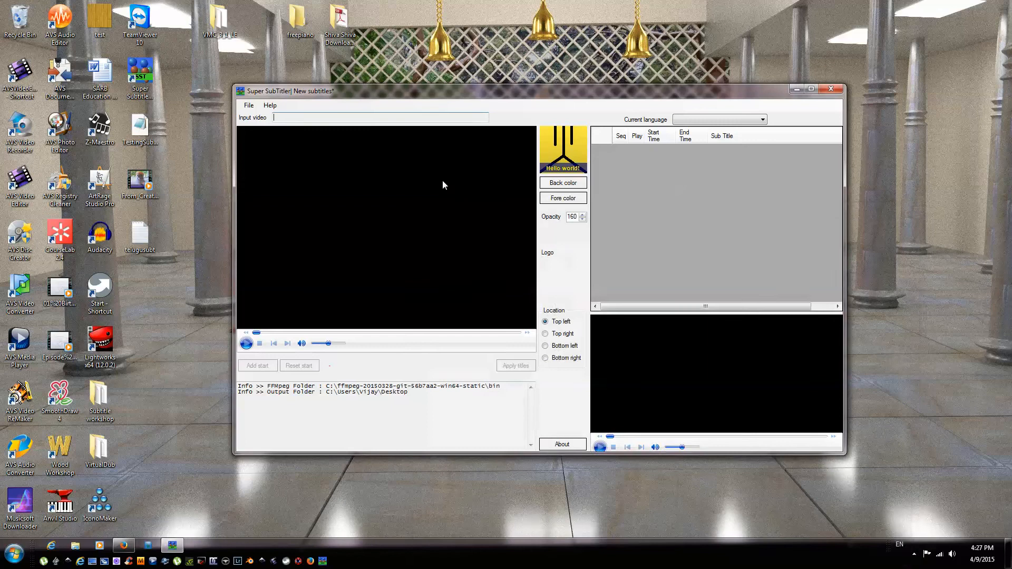
Import the telugusubt SRT file from the desktop into the new project with Telugu as its language.
click(249, 105)
mouse_move(269, 193)
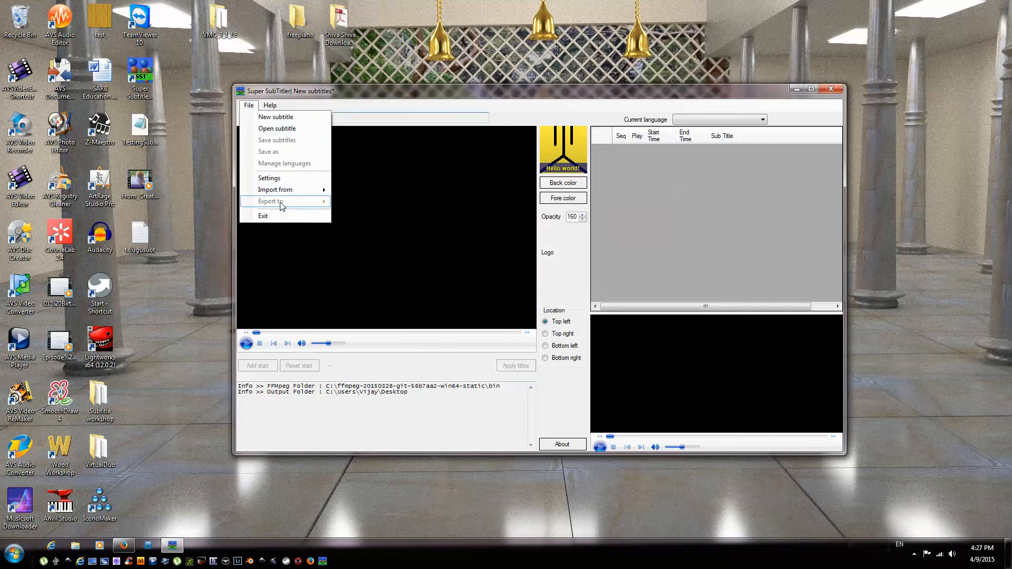
click(361, 191)
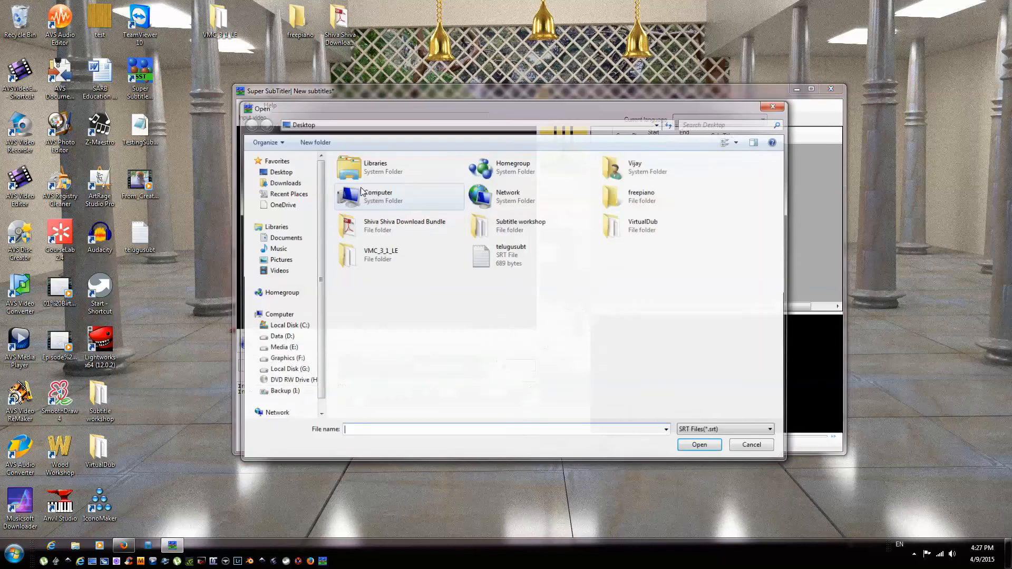
click(509, 267)
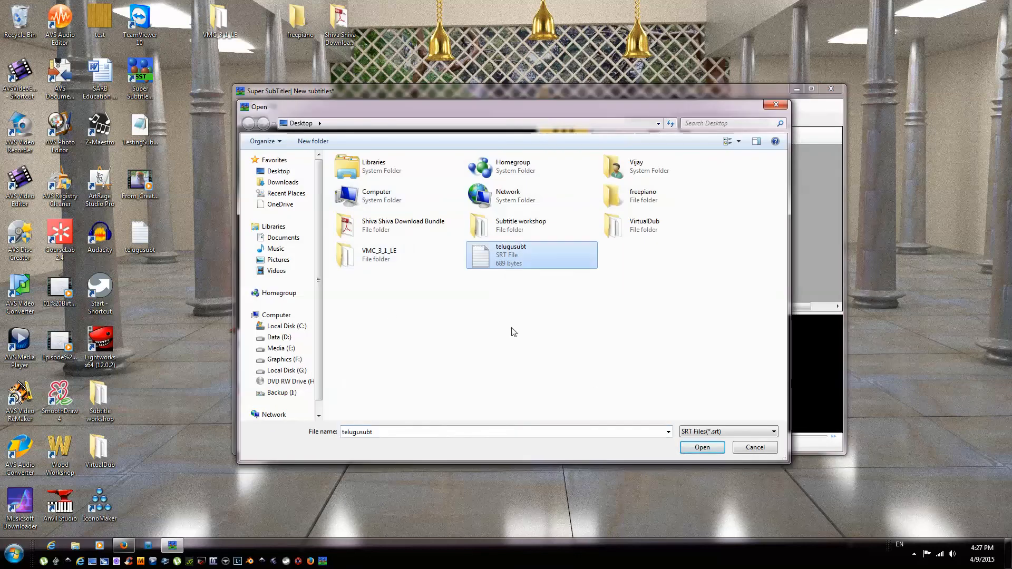
click(701, 448)
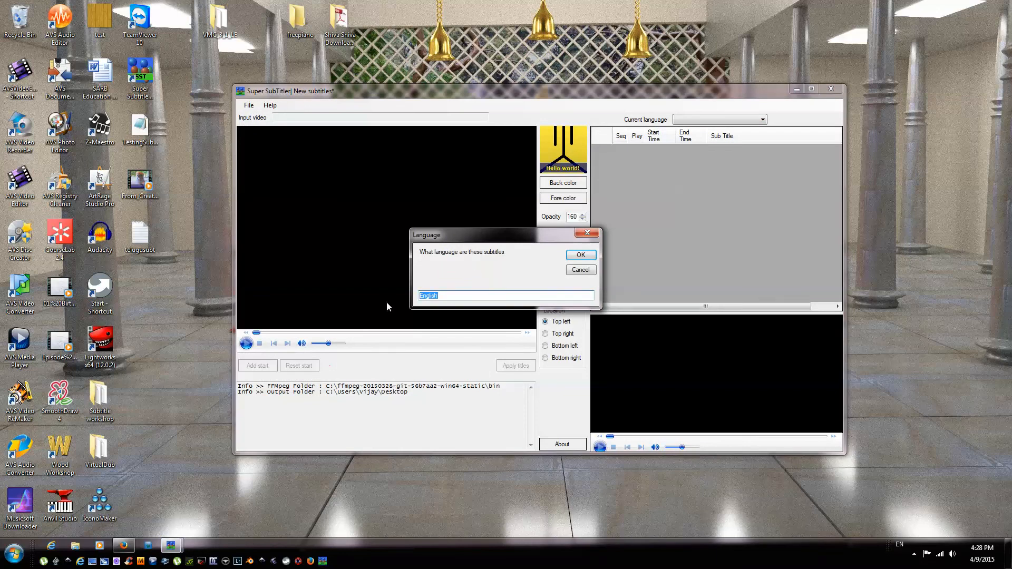
text(Telugu)
click(582, 256)
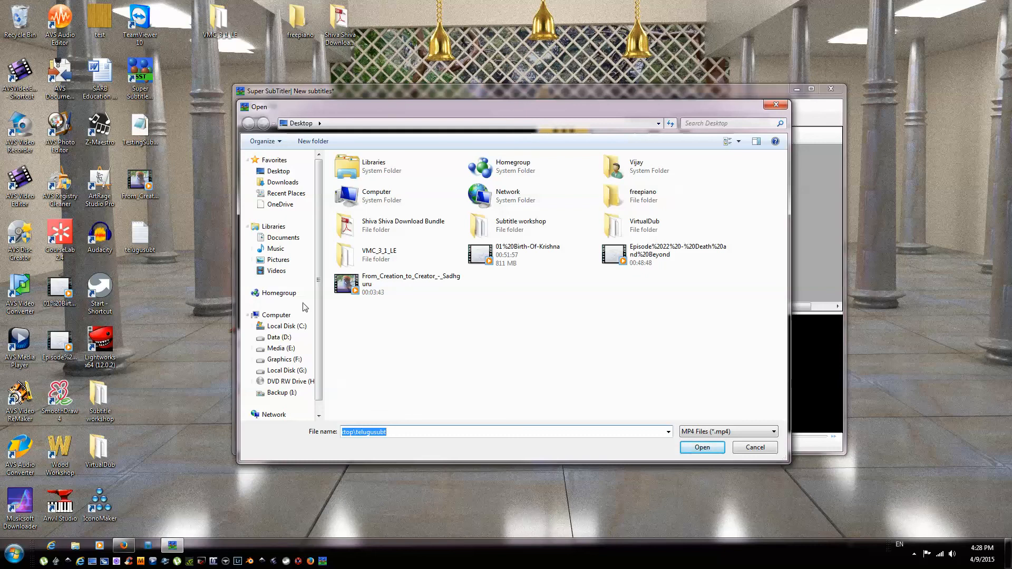
Load the From_Creation_to_Creator_-_Sadhguru MP4 from the desktop as the video for the imported Telugu titles and pause its playback.
scroll(319, 344, down, 1)
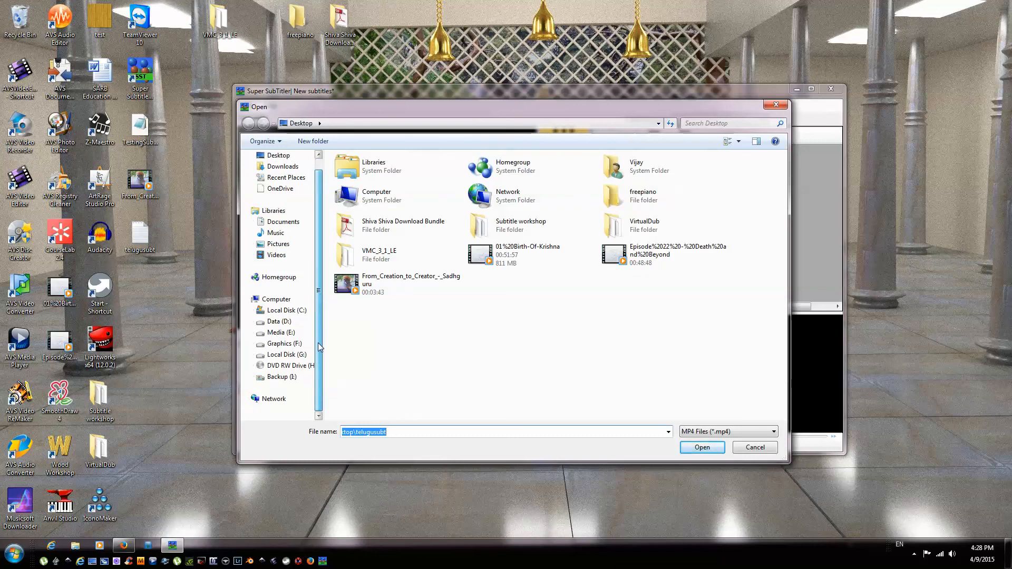
click(380, 296)
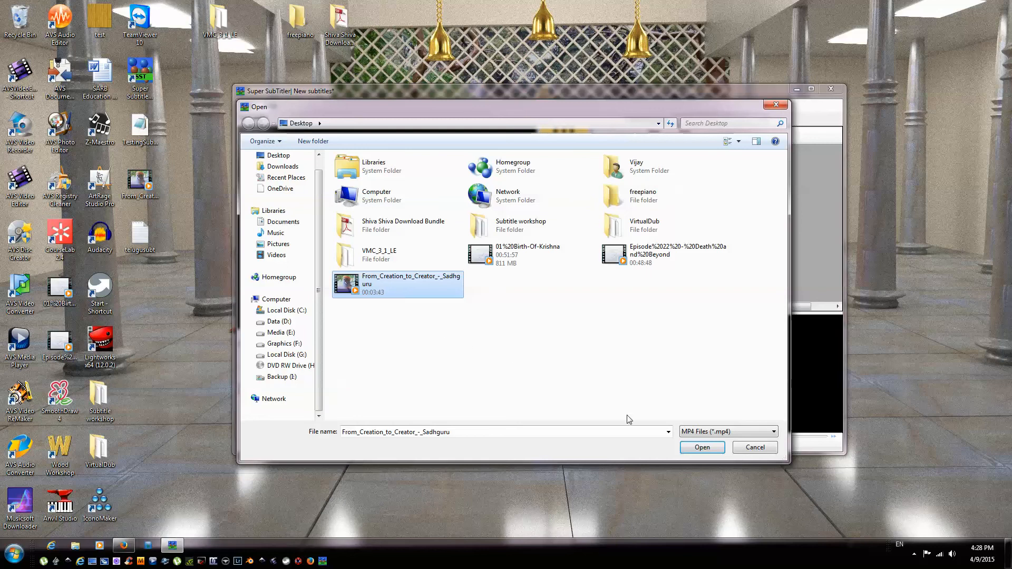
click(692, 451)
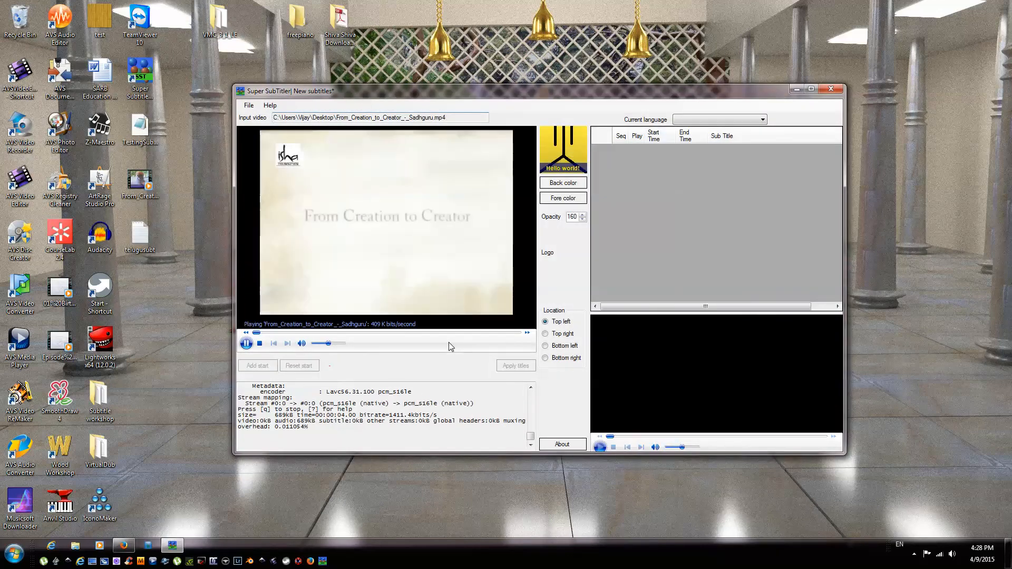
click(246, 344)
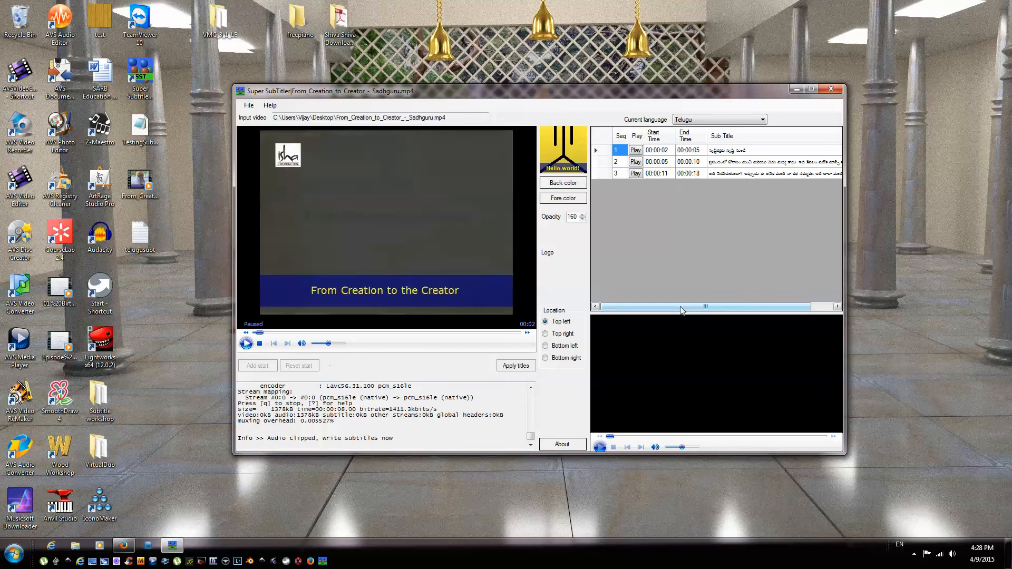
click(760, 120)
click(760, 120)
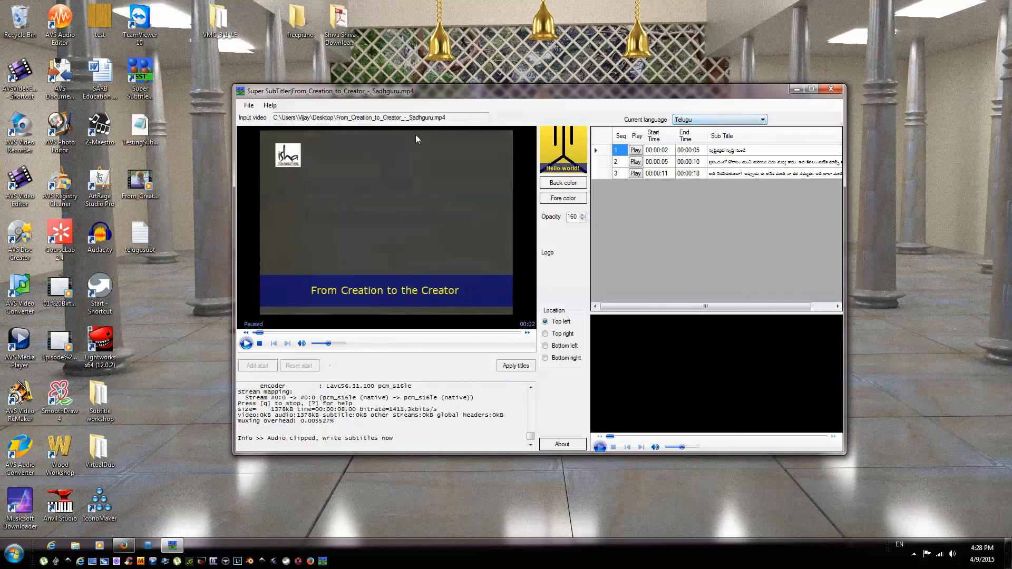
Exit Super SubTitler and start it again from the desktop.
click(250, 108)
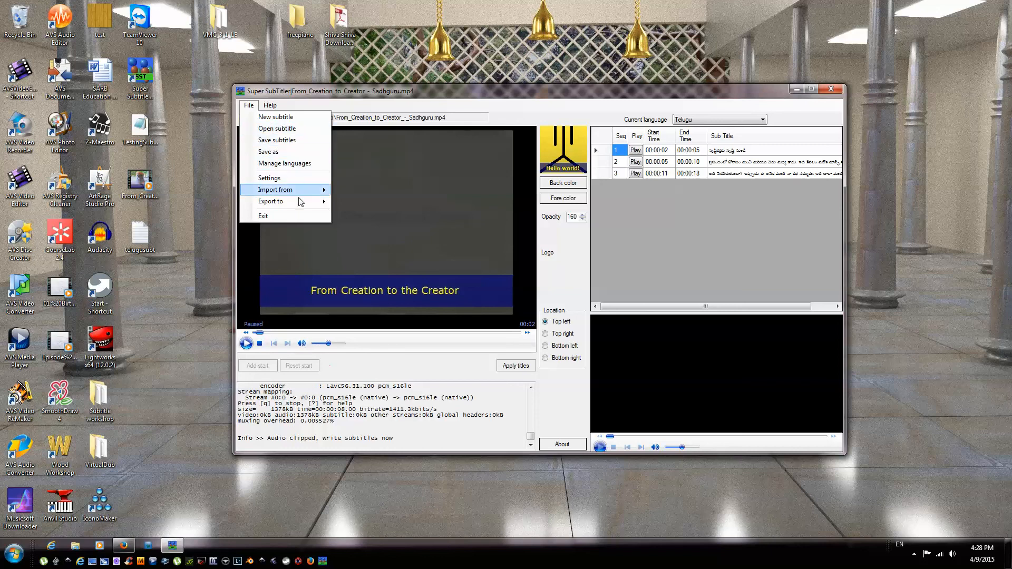
click(299, 216)
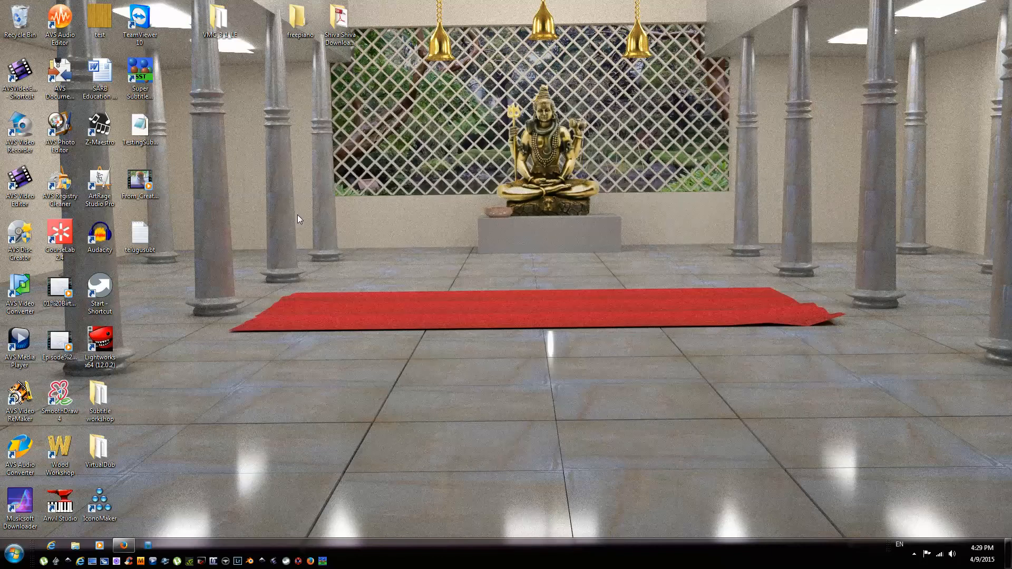
double_click(140, 78)
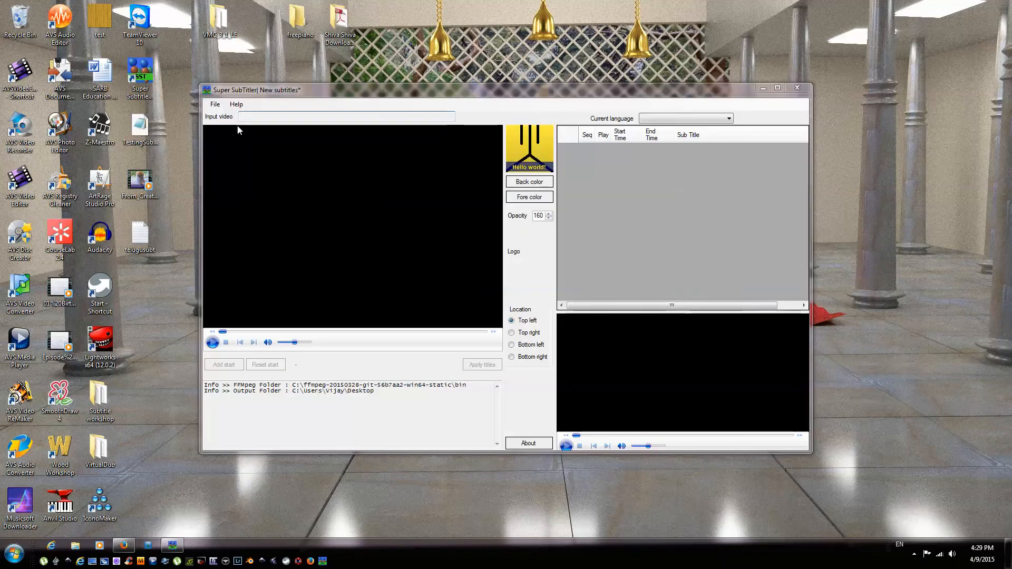
Open the saved TestingSubtitles project from the desktop and pause its video.
click(215, 104)
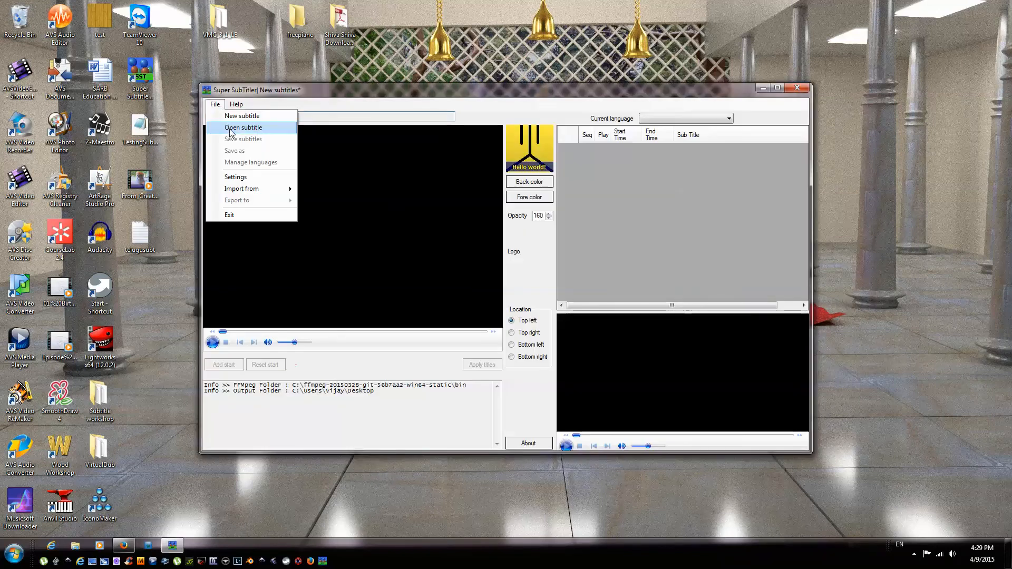
click(228, 128)
click(447, 256)
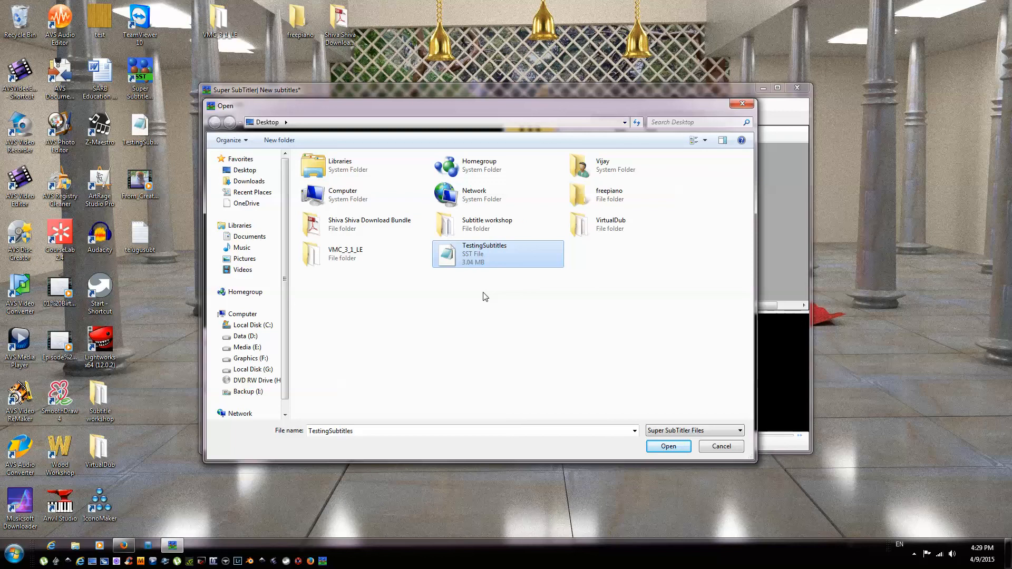
click(665, 451)
drag(487, 106, 517, 116)
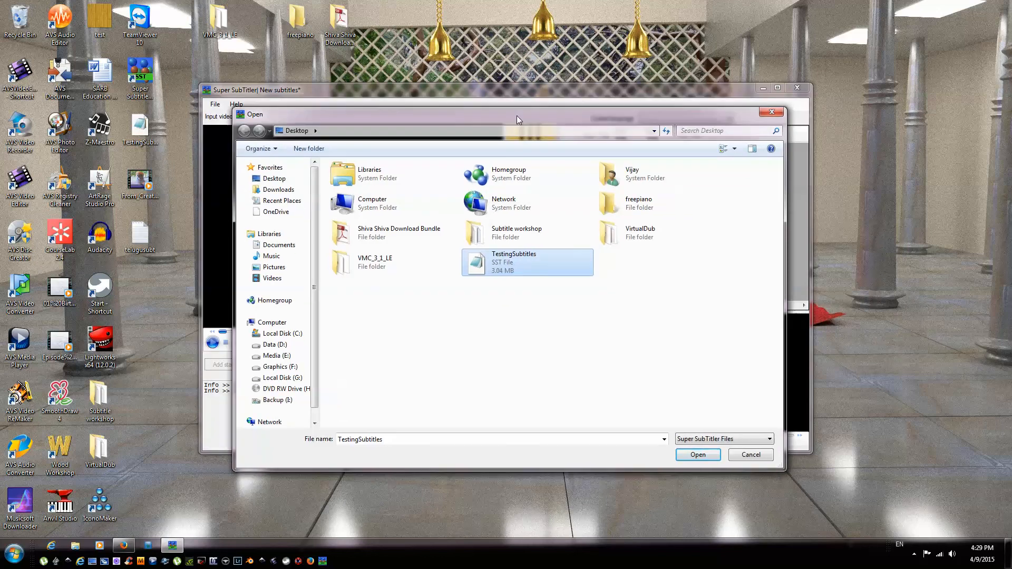
click(698, 456)
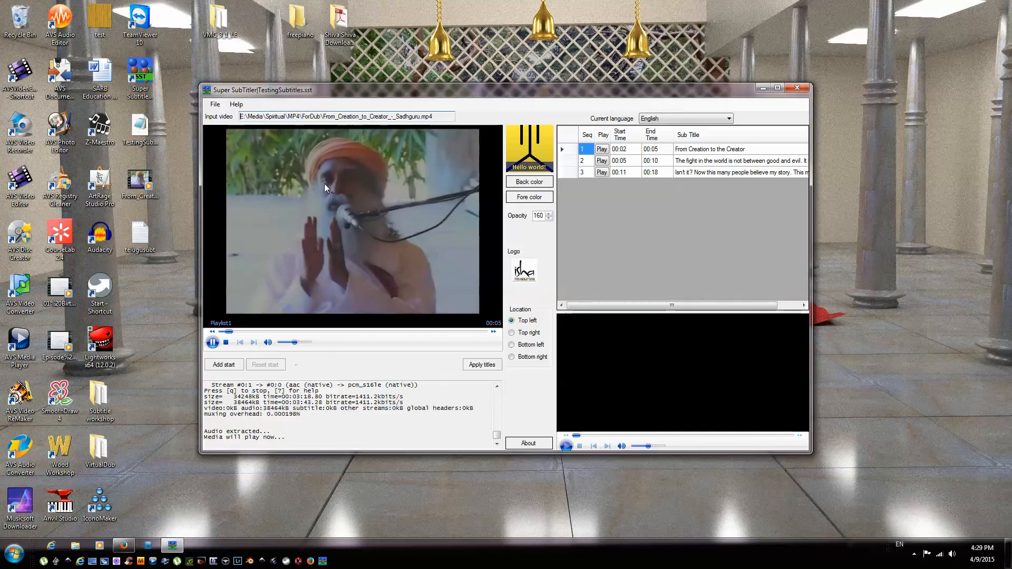
click(346, 250)
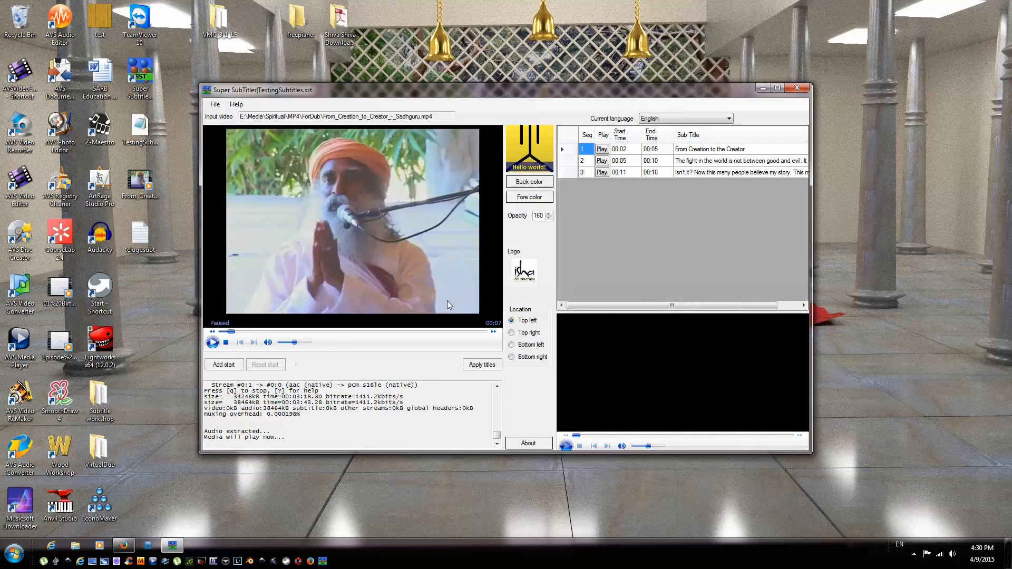
click(237, 104)
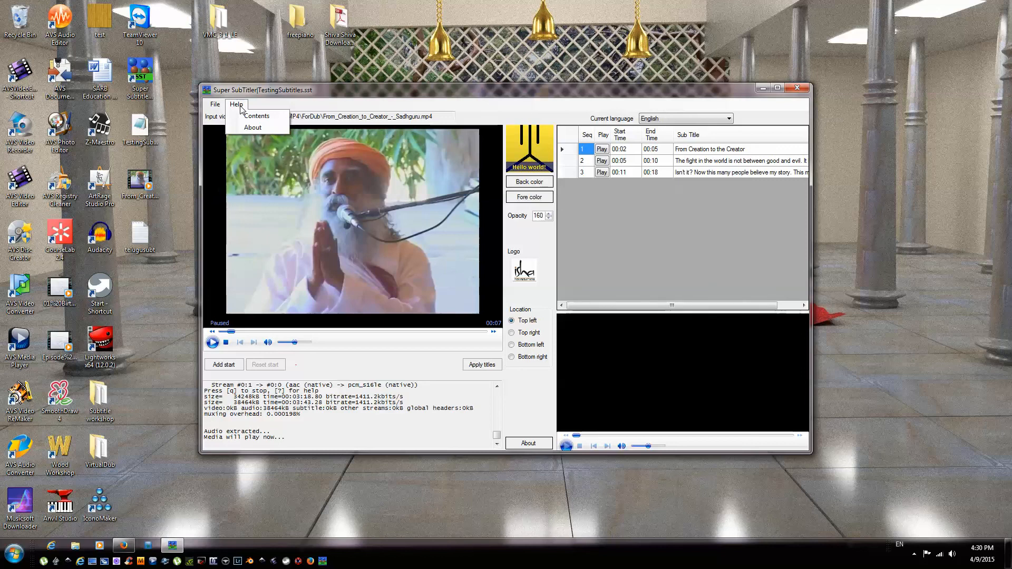
mouse_move(215, 107)
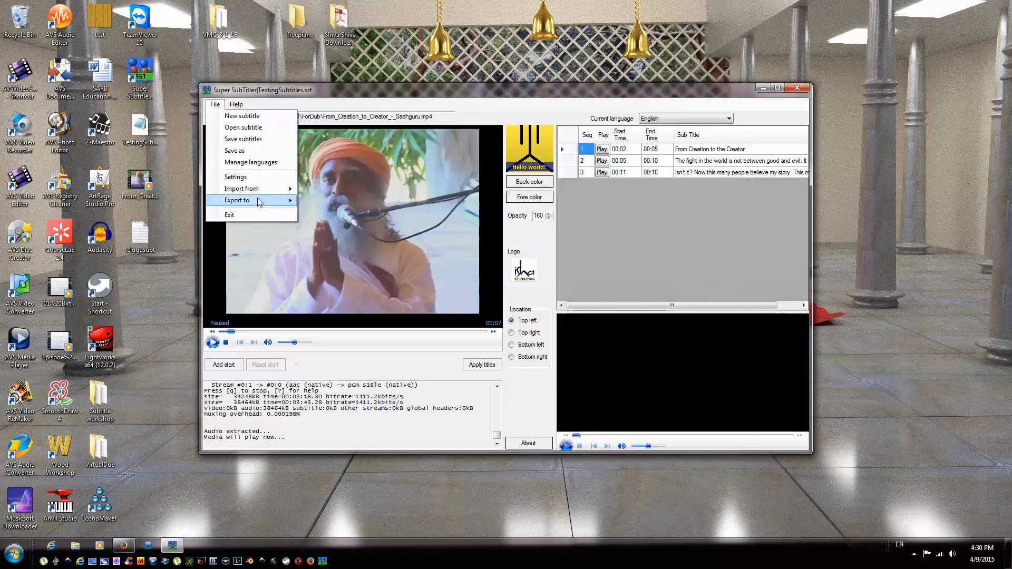
mouse_move(258, 199)
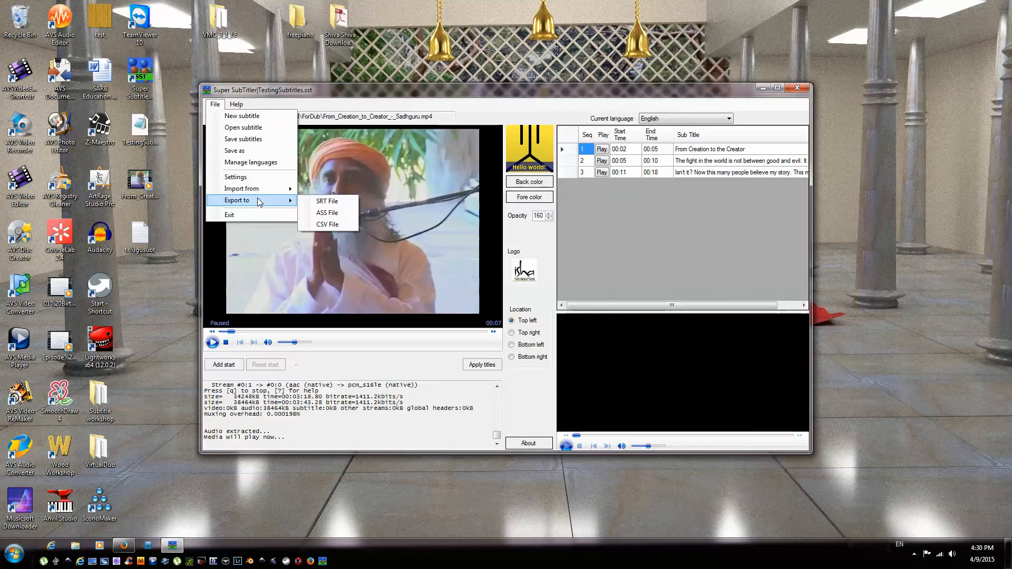
click(378, 391)
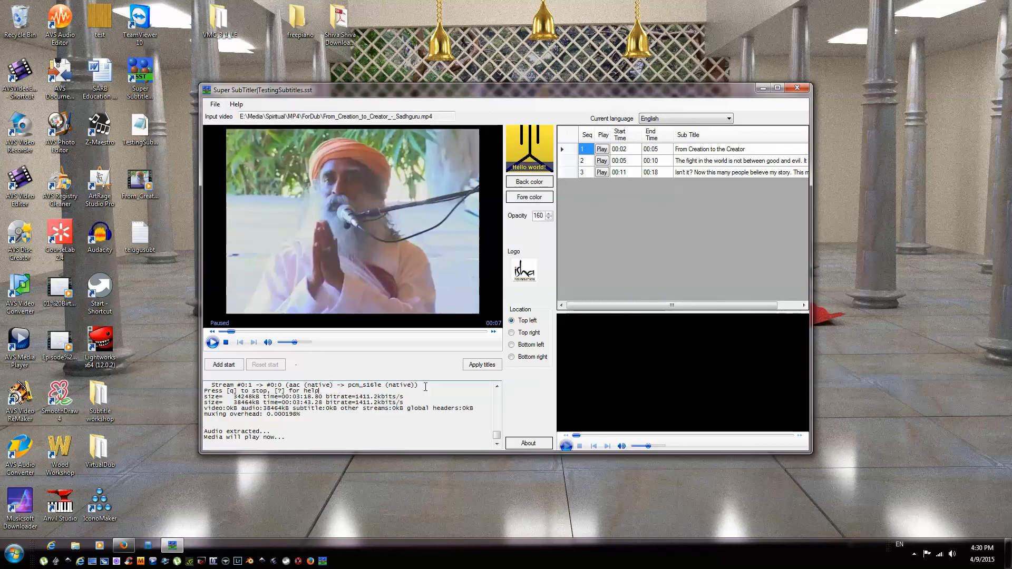